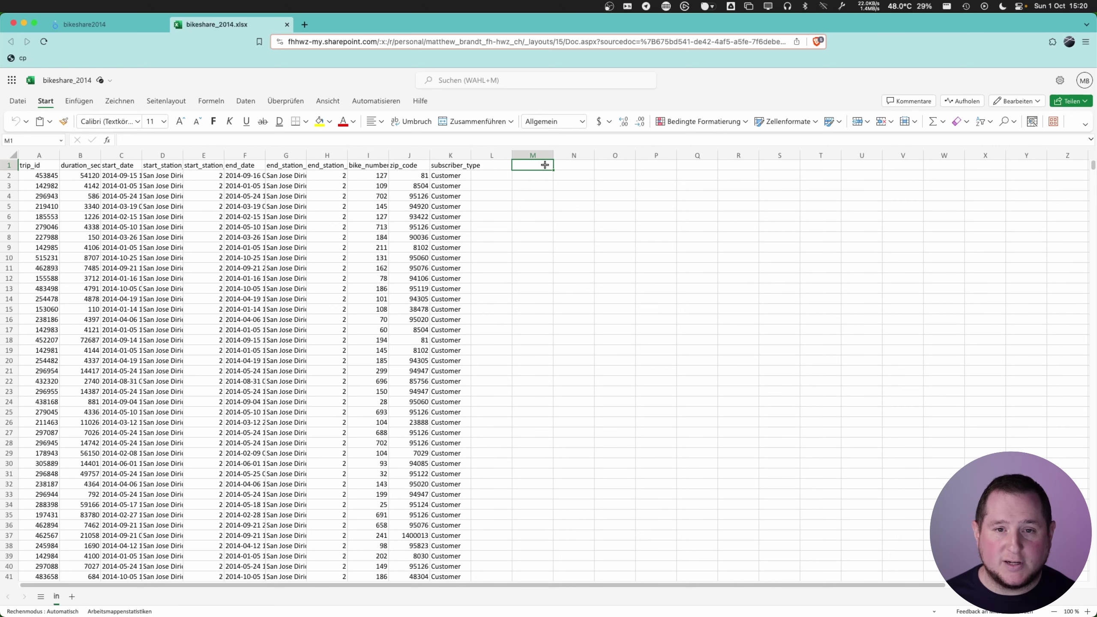
# - Look through the bikeshare trip data on the in sheet down to its last filled rows
pyautogui.scroll(-6, 691, 177)
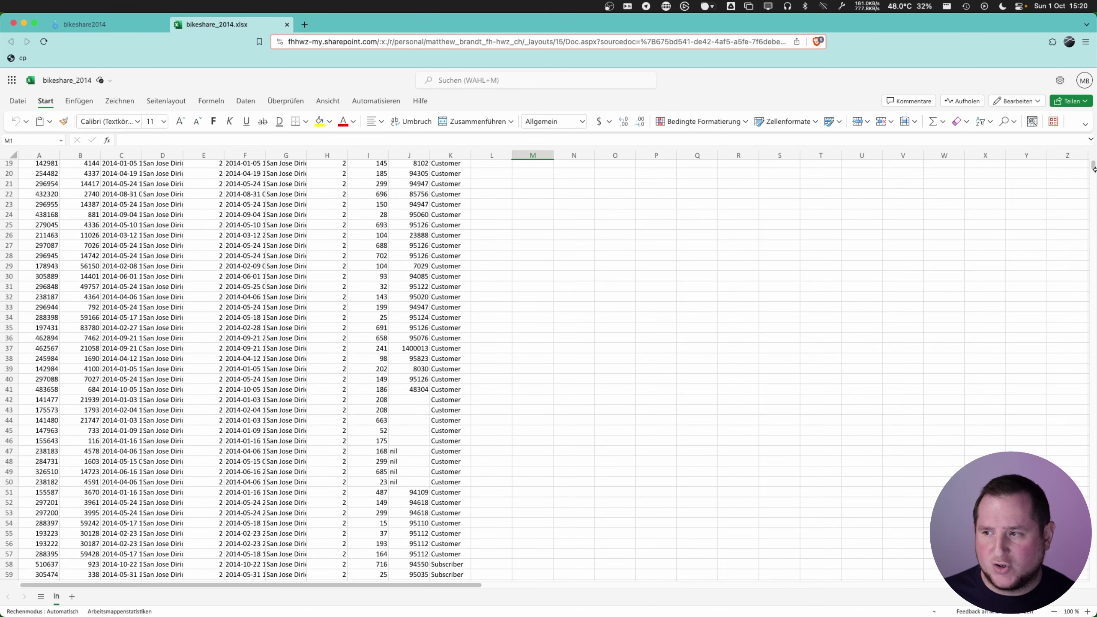
pyautogui.moveTo(1093, 172); pyautogui.dragTo(1093, 575)
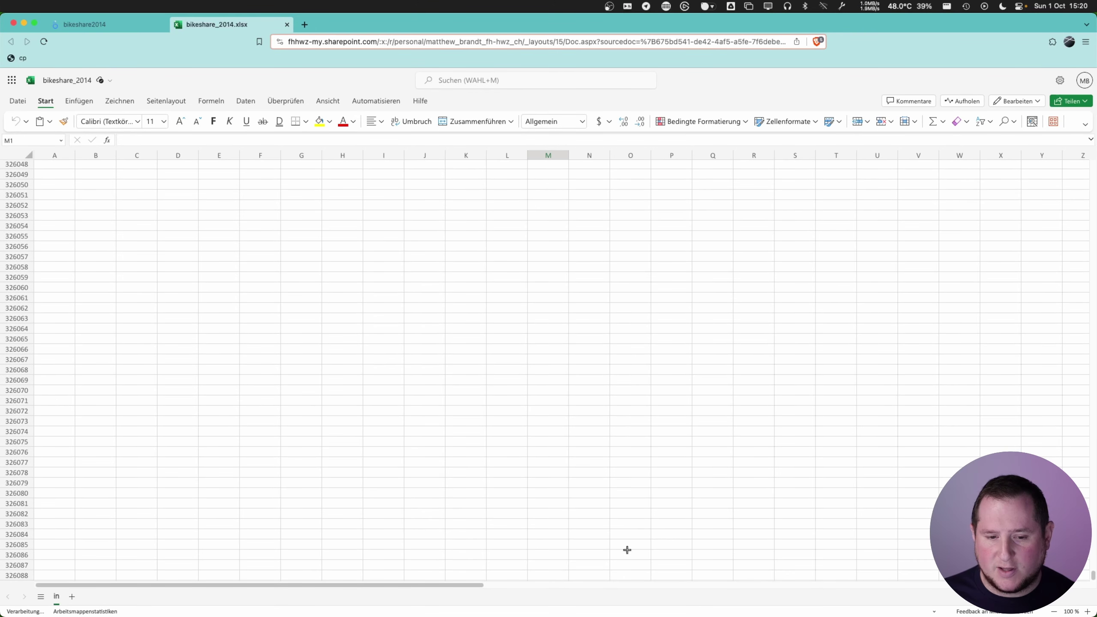
pyautogui.scroll(20, 86, 453)
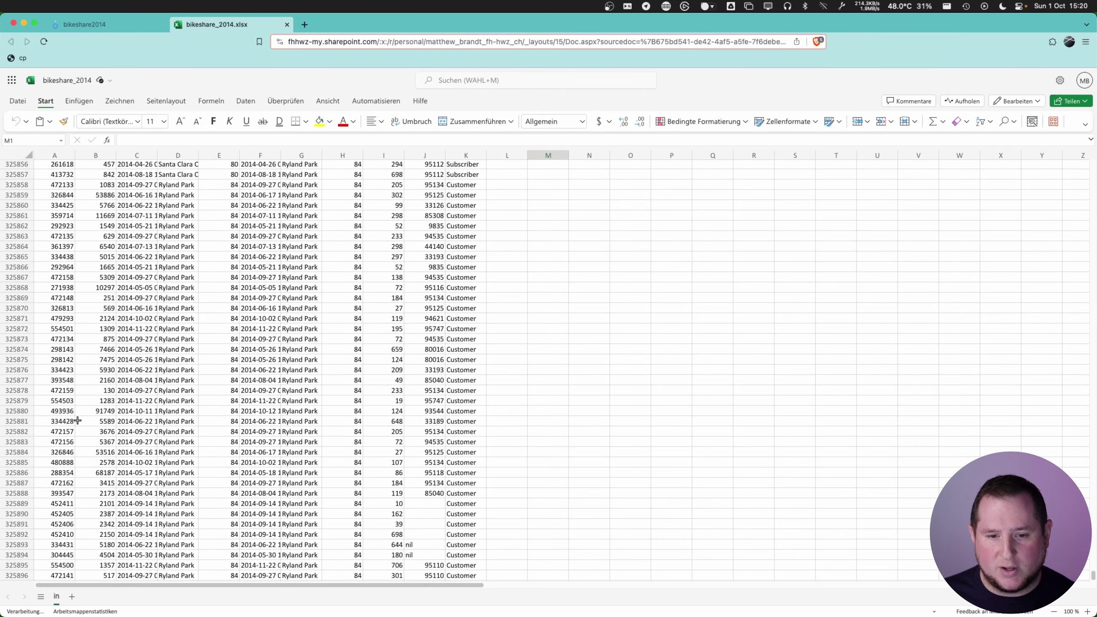
pyautogui.click(43, 511)
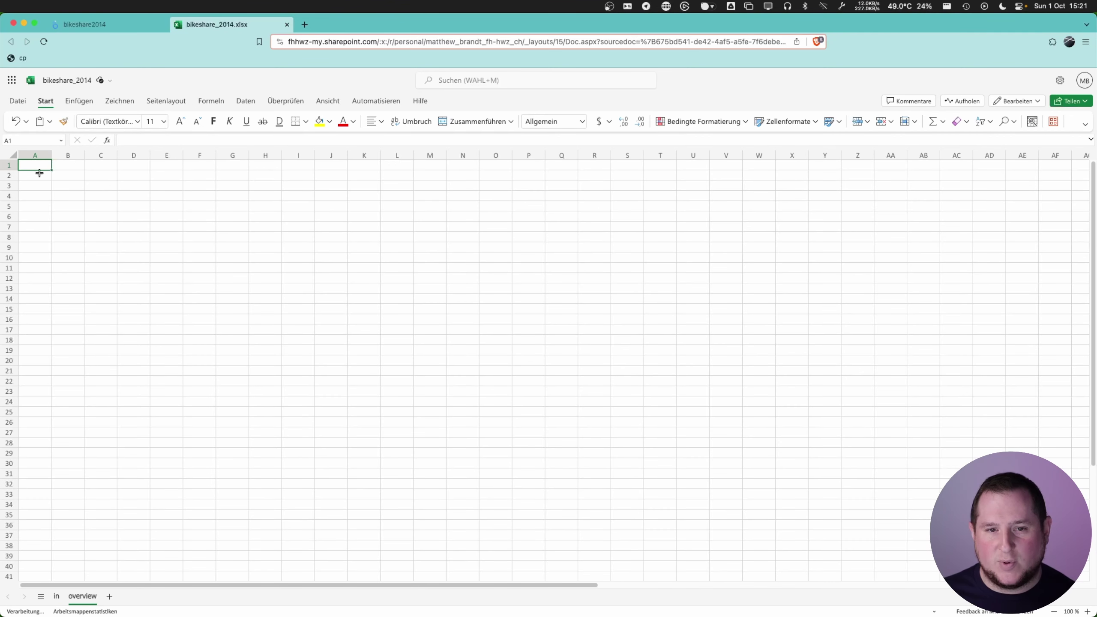
# - Fill all cells of the overview sheet with dark grey
pyautogui.click(13, 155)
pyautogui.click(133, 206)
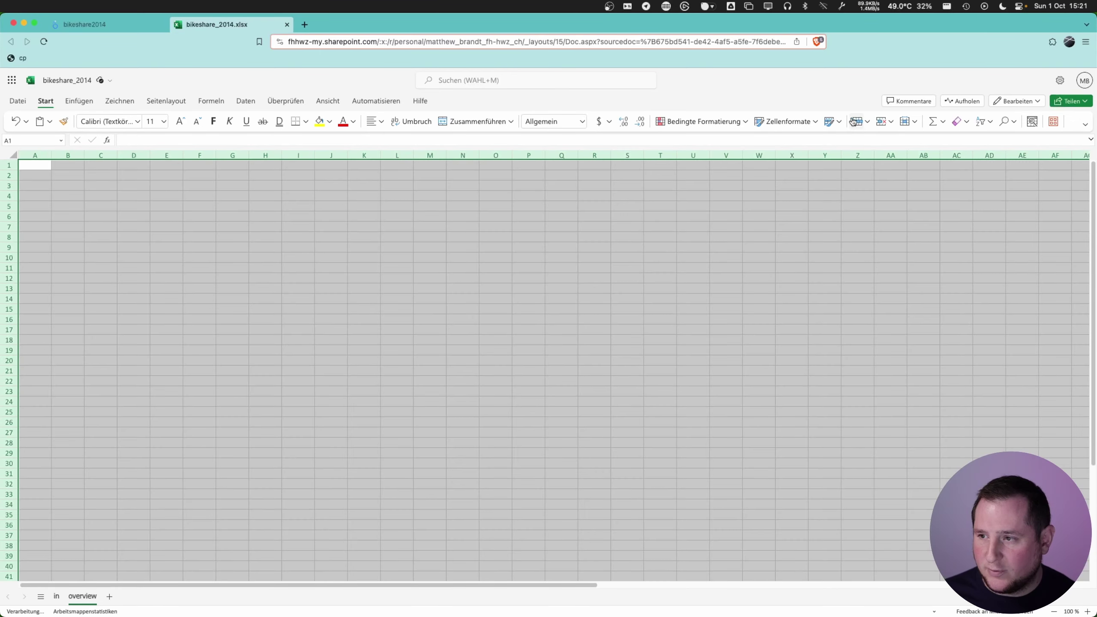
pyautogui.click(12, 155)
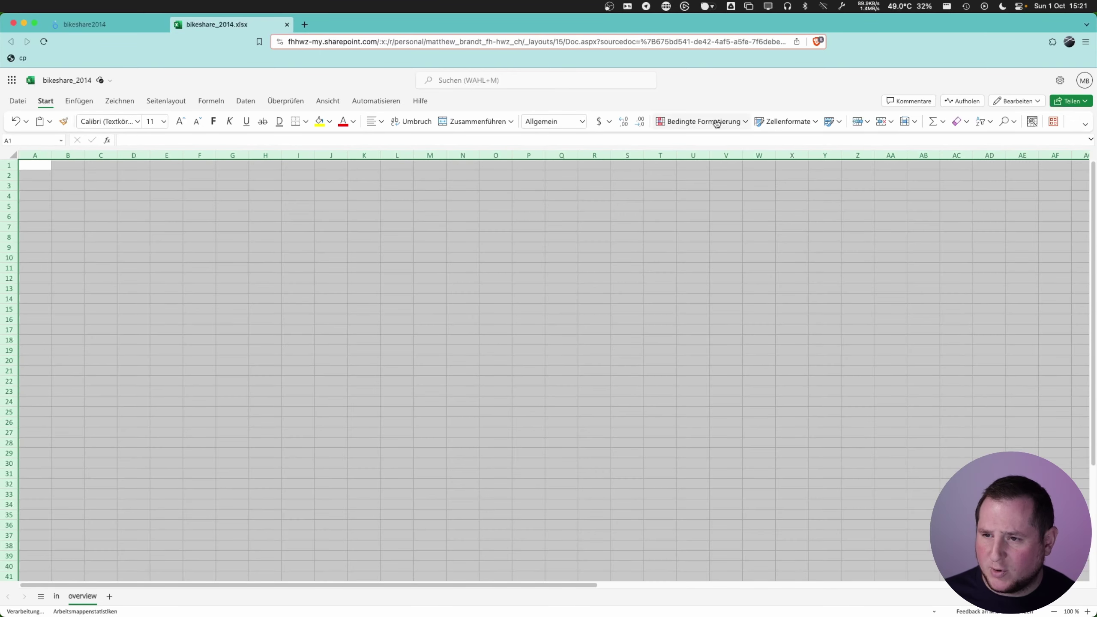
pyautogui.click(265, 247)
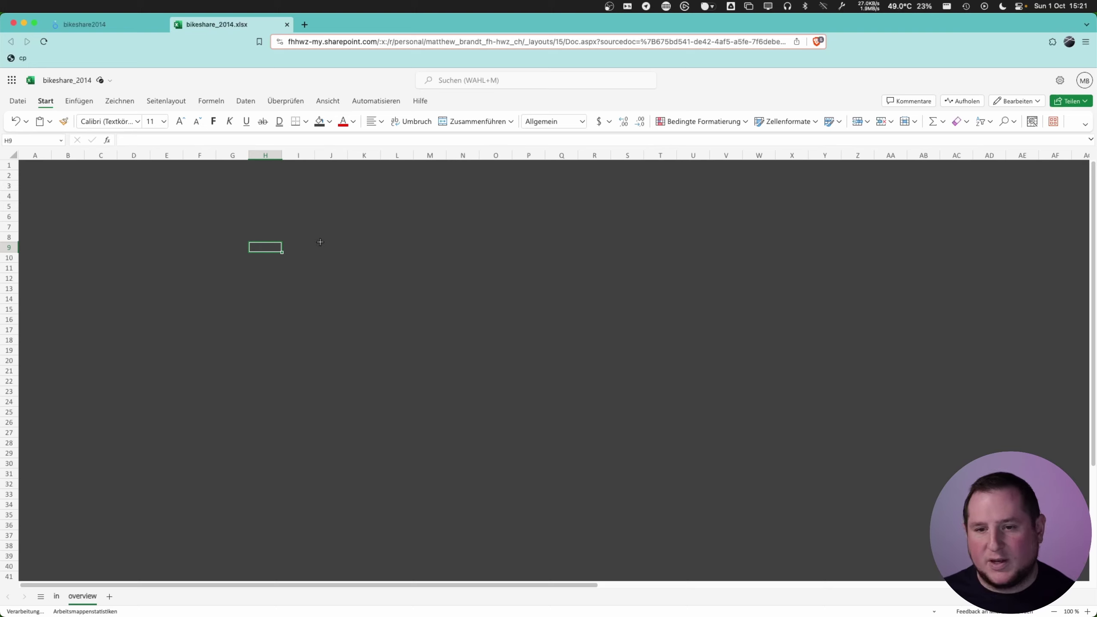
pyautogui.click(318, 245)
# - Narrow columns A to AY on the overview sheet and set its row height to 20 pixels
pyautogui.click(41, 167)
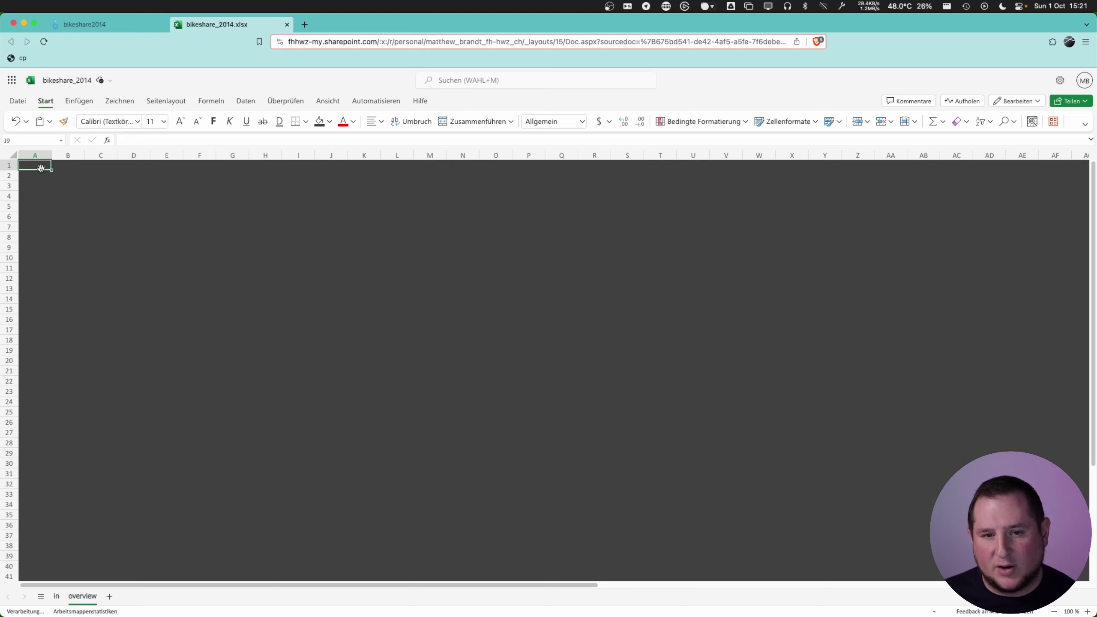
pyautogui.click(201, 212)
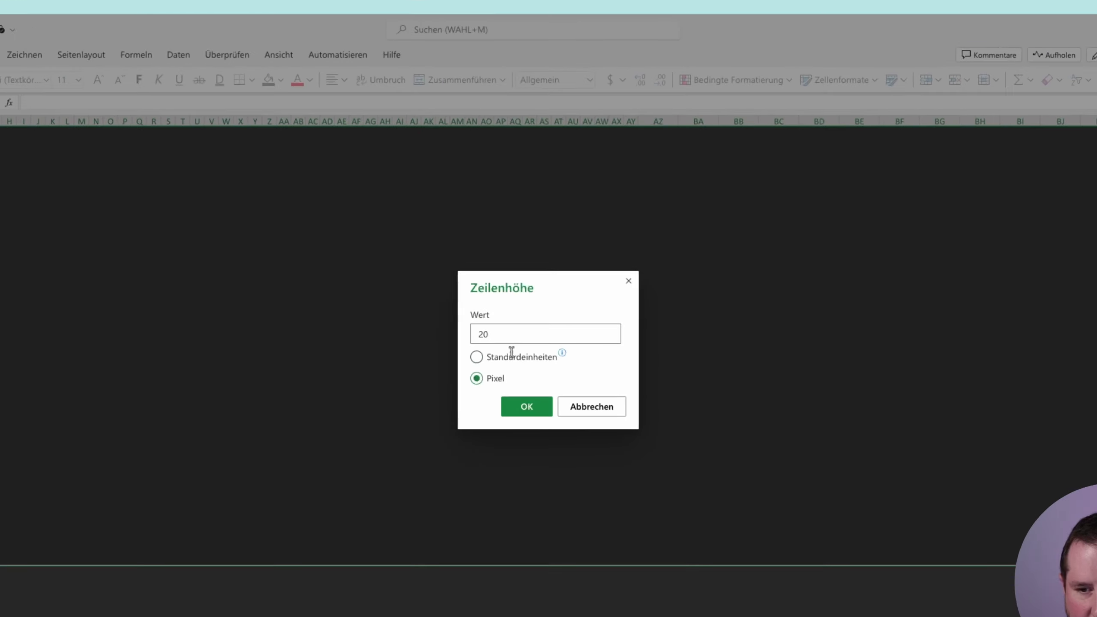
pyautogui.press('Return')
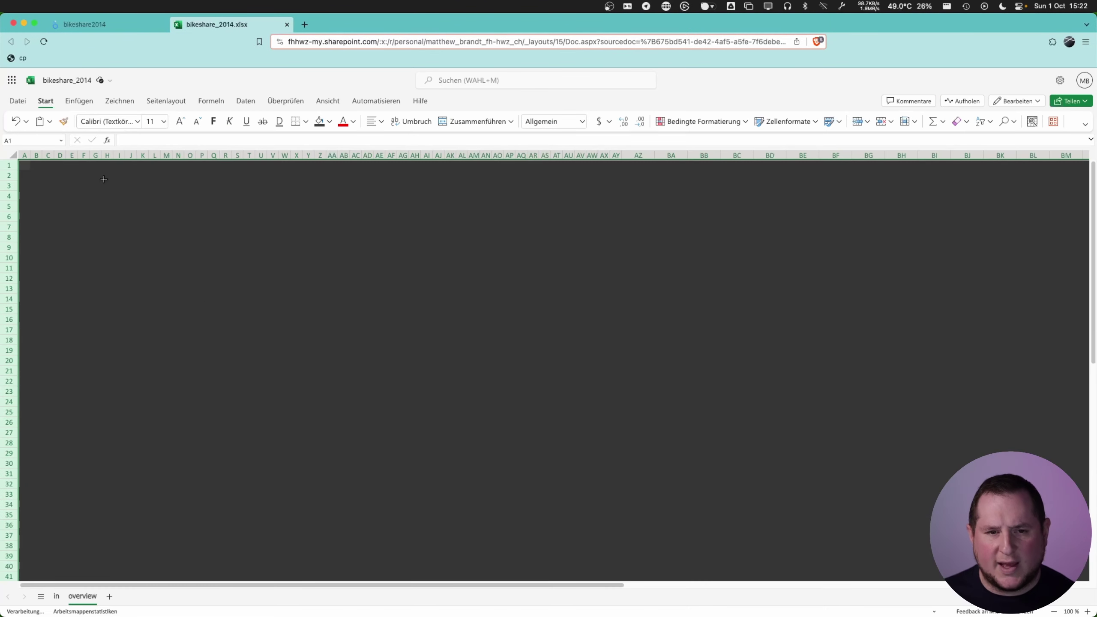
pyautogui.click(46, 194)
pyautogui.click(52, 167)
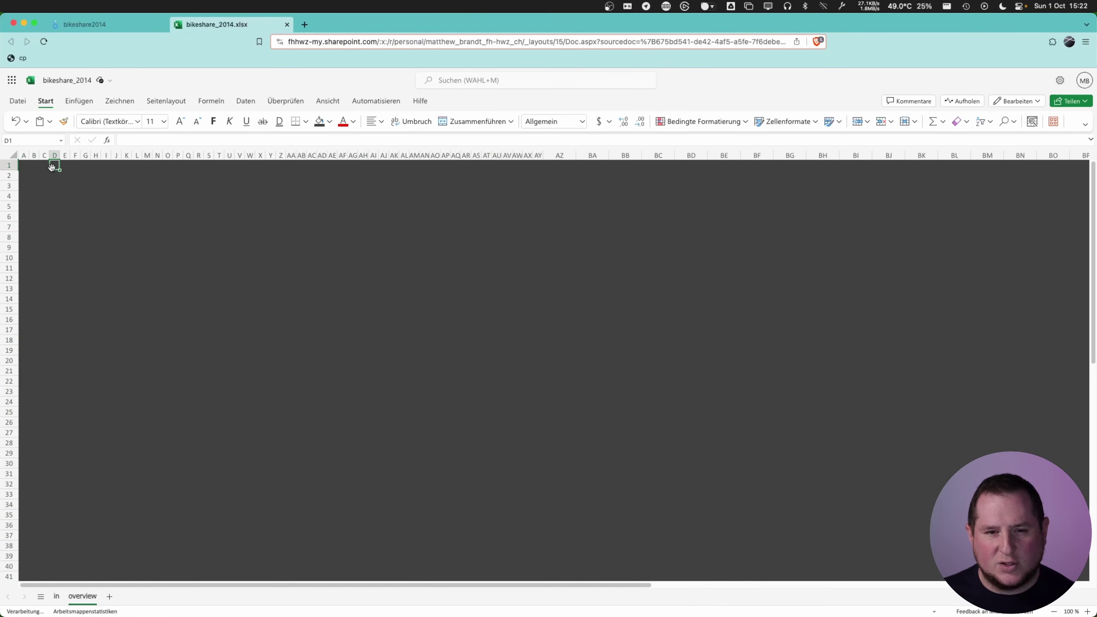
# - Check the dataset start date card in the Looker Studio bikeshare2014 report and return to the Excel workbook
pyautogui.click(96, 166)
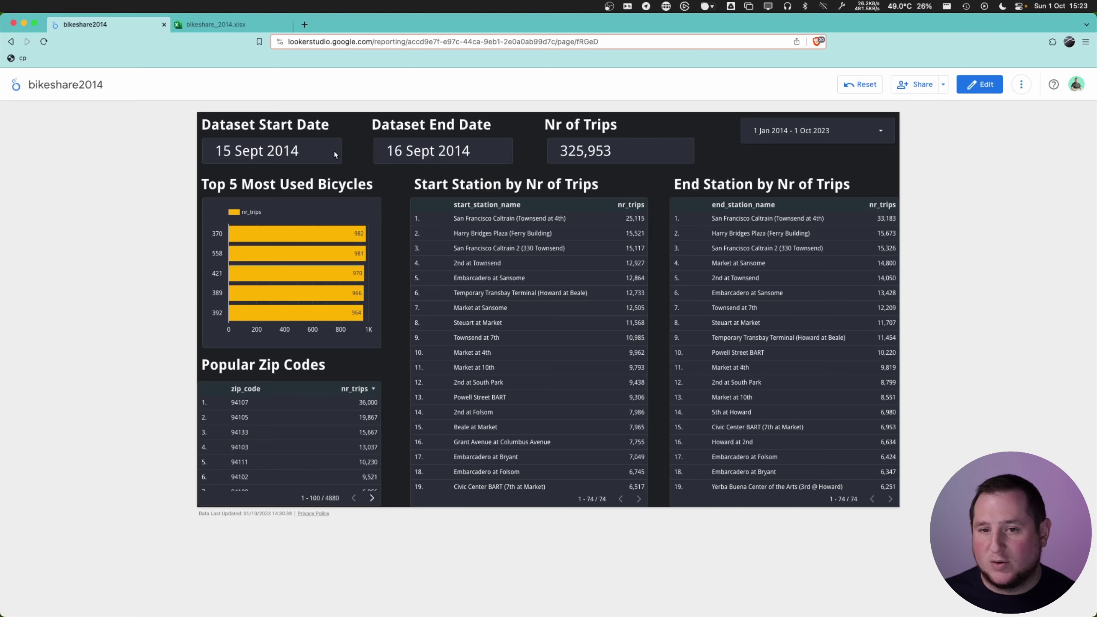
pyautogui.hotkey('ctrl', 'shift', 'Tab')
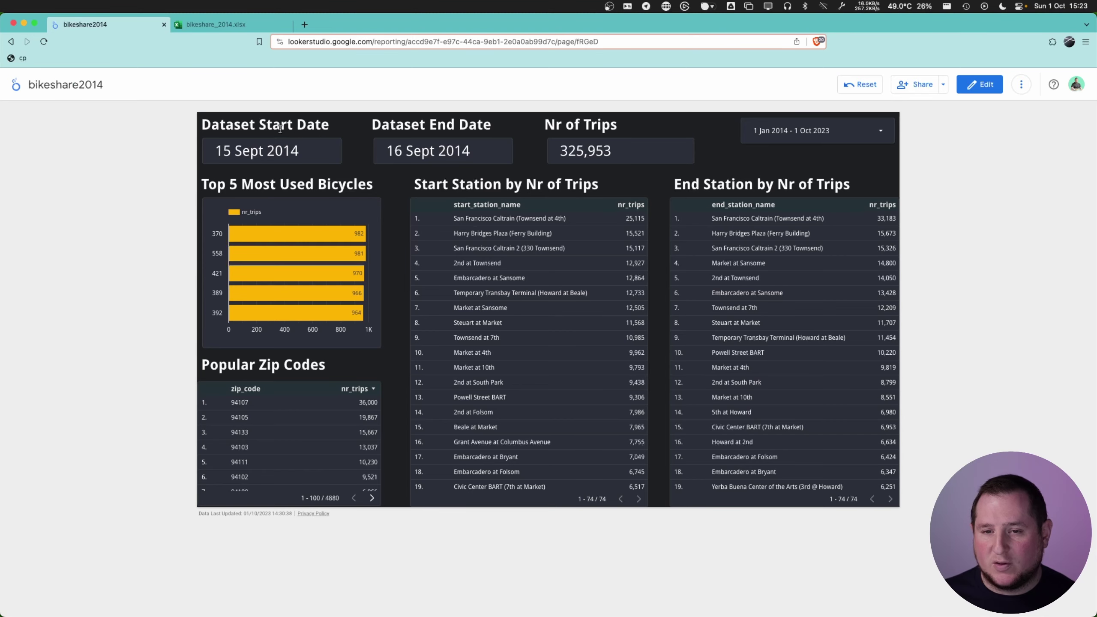
pyautogui.click(232, 28)
# - Enter the formula =MIN(in!C:C) in cell B2 of the overview sheet
pyautogui.write('=MIN(')
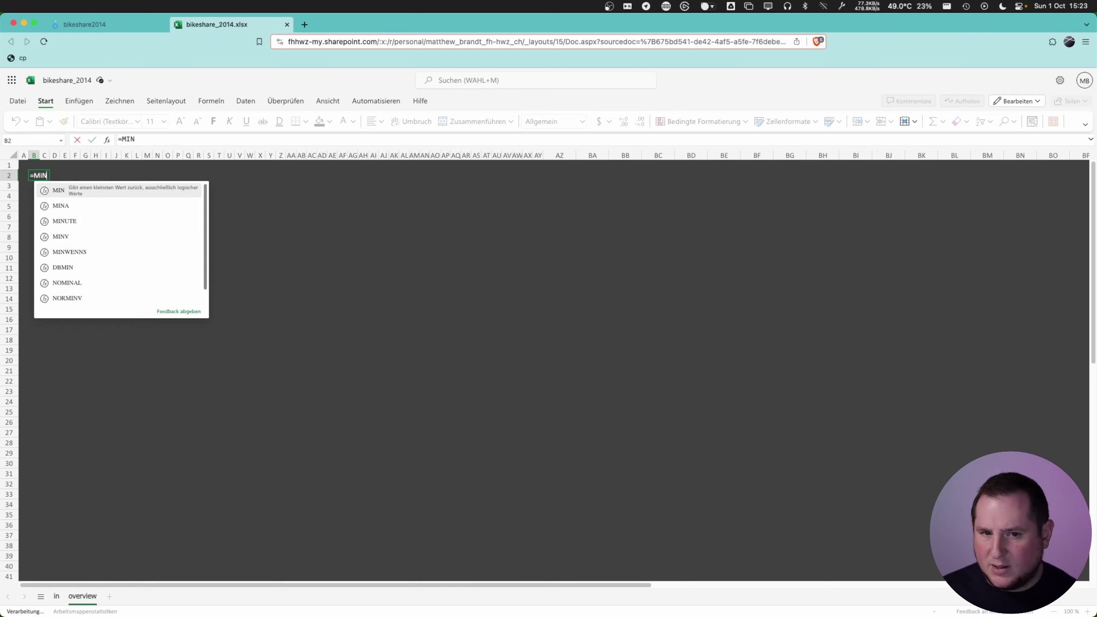
pyautogui.click(56, 596)
pyautogui.click(113, 154)
pyautogui.press('Return')
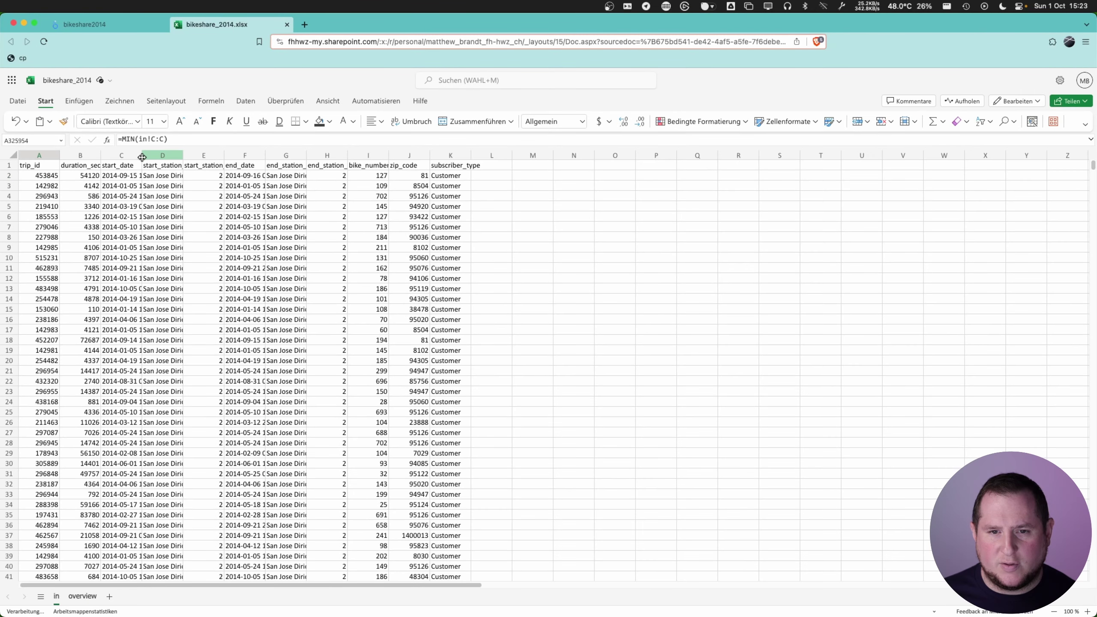
# - Fit the column widths on the in sheet and add a second start_date column as column D with =LINKS(C2;10) in D2
pyautogui.click(142, 156)
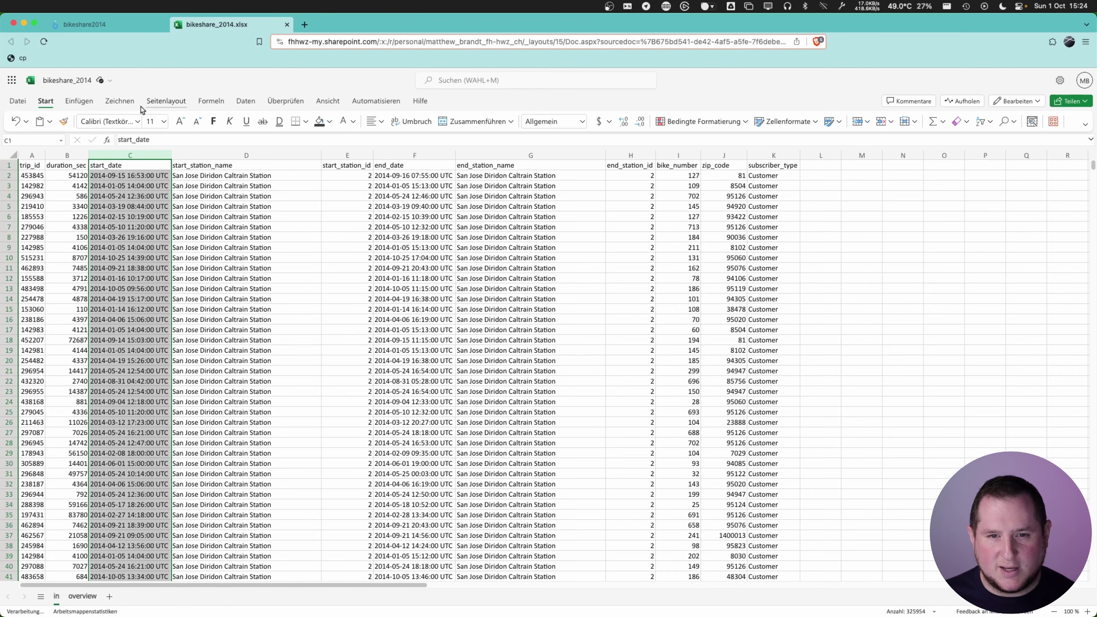
pyautogui.click(211, 102)
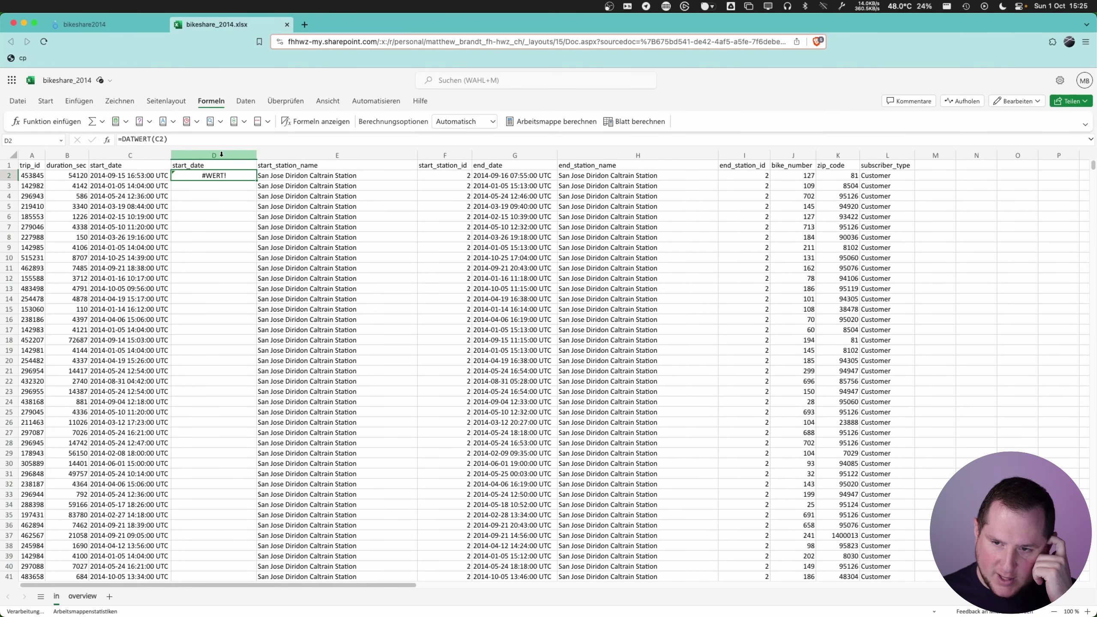
pyautogui.click(126, 176)
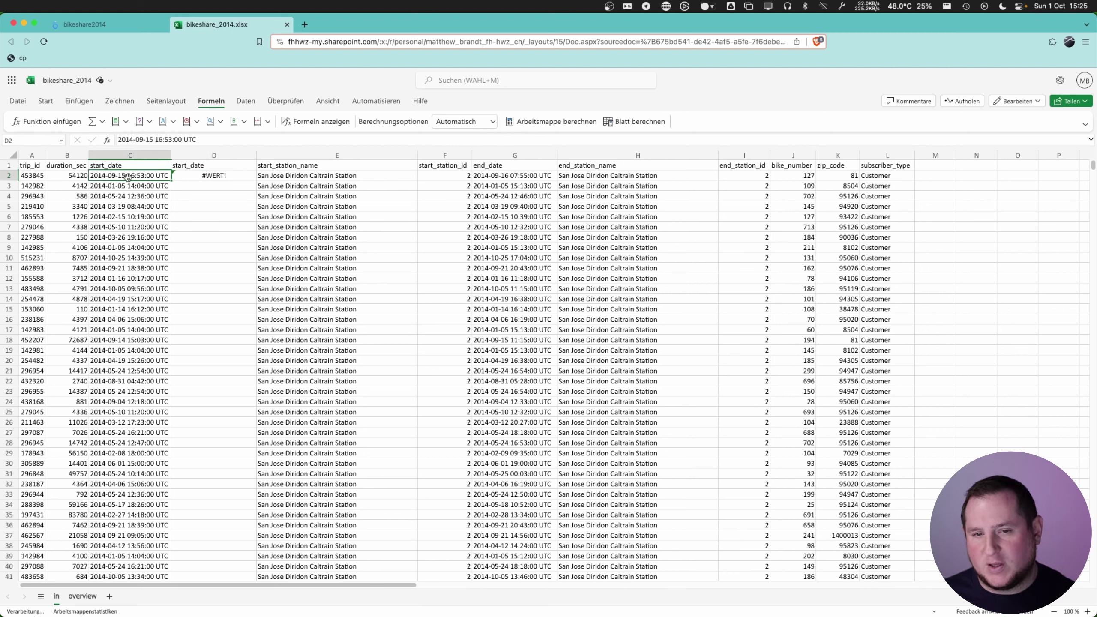
pyautogui.click(203, 177)
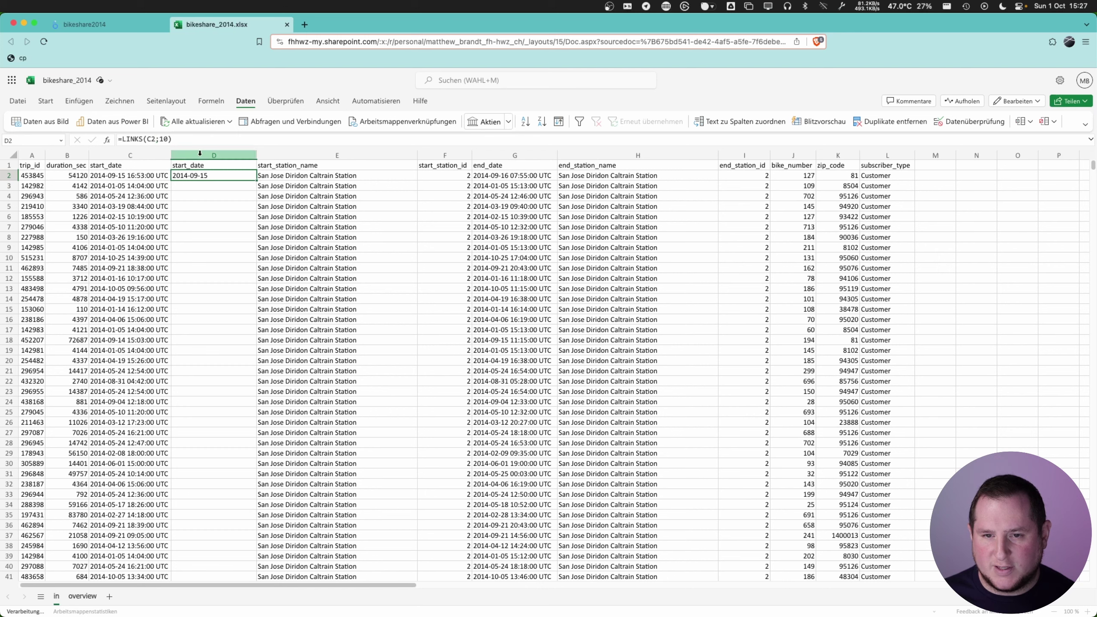
# - Apply a date number format to the new start_date column D and fill the D2 formula down the column
pyautogui.click(200, 153)
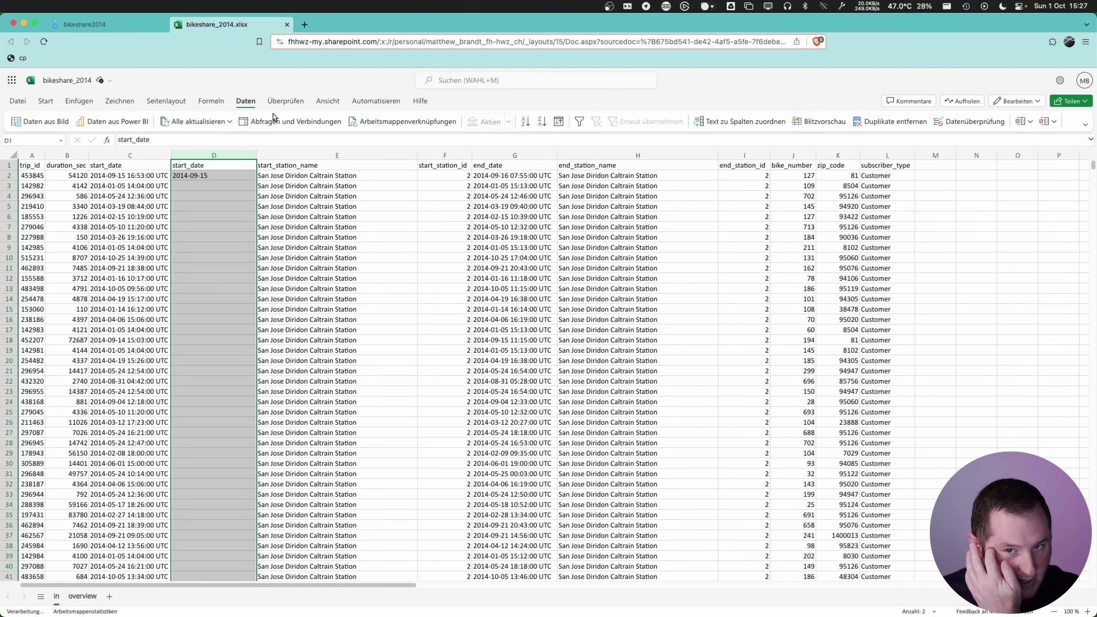
pyautogui.click(285, 101)
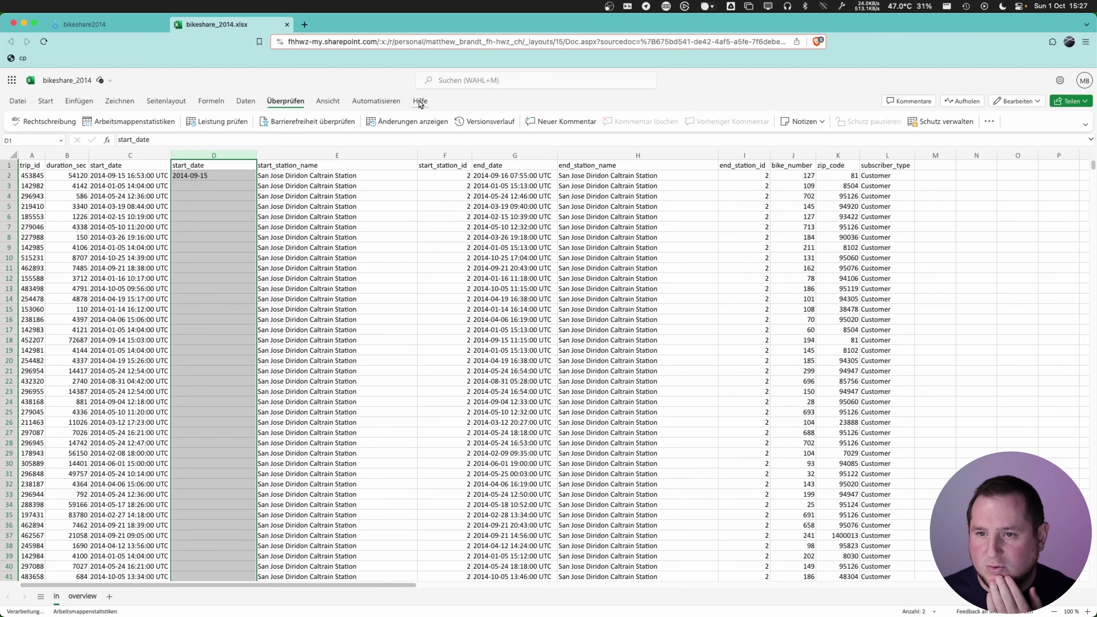
pyautogui.click(391, 105)
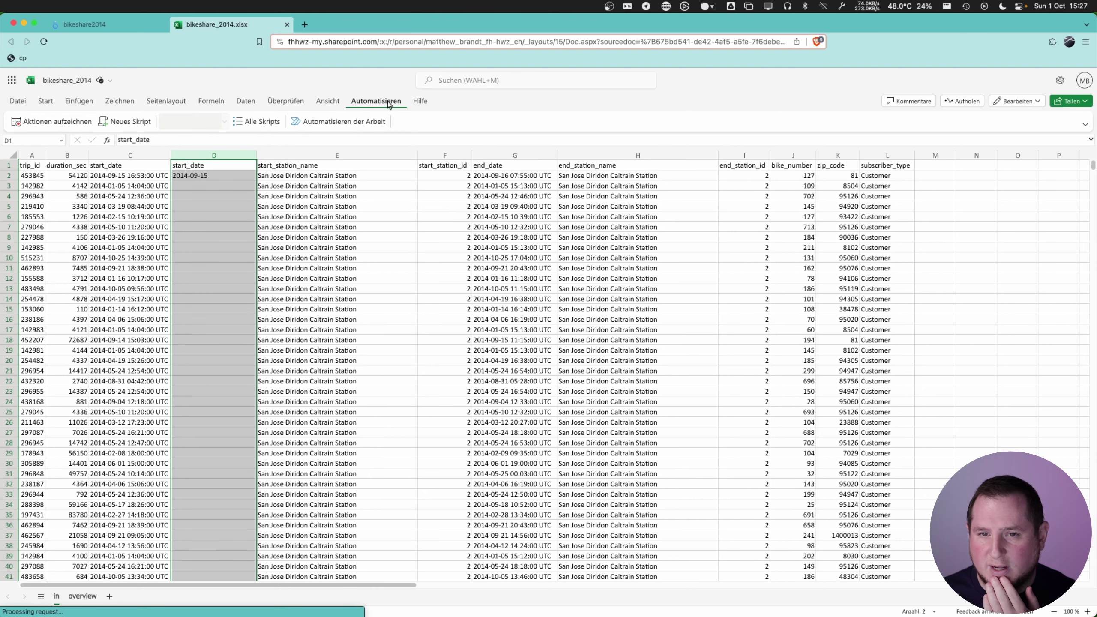
pyautogui.click(126, 103)
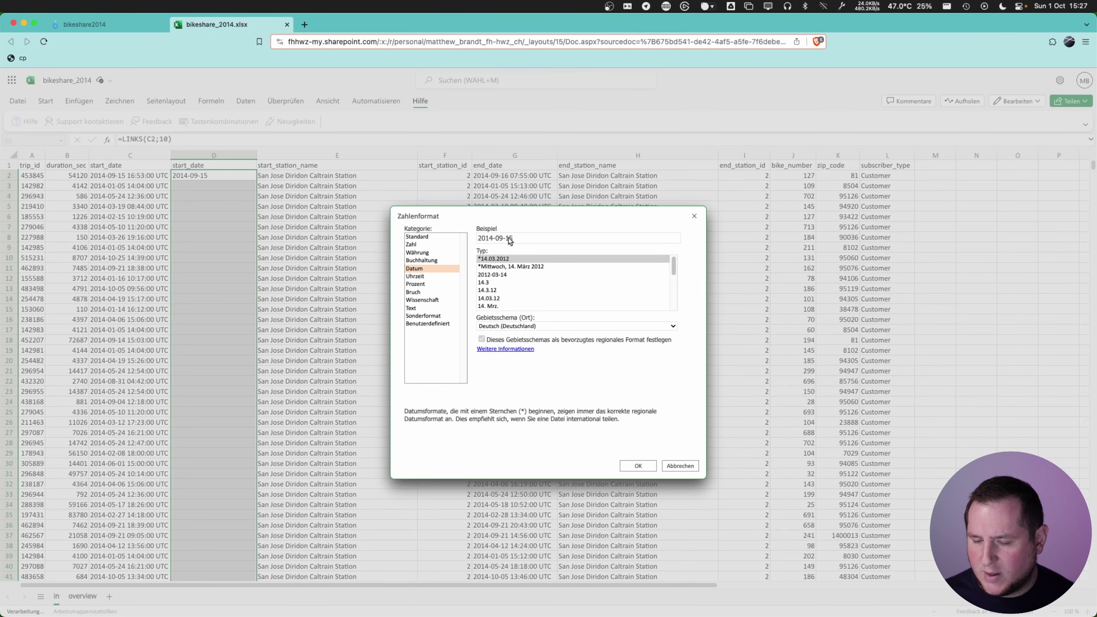
pyautogui.press('Return')
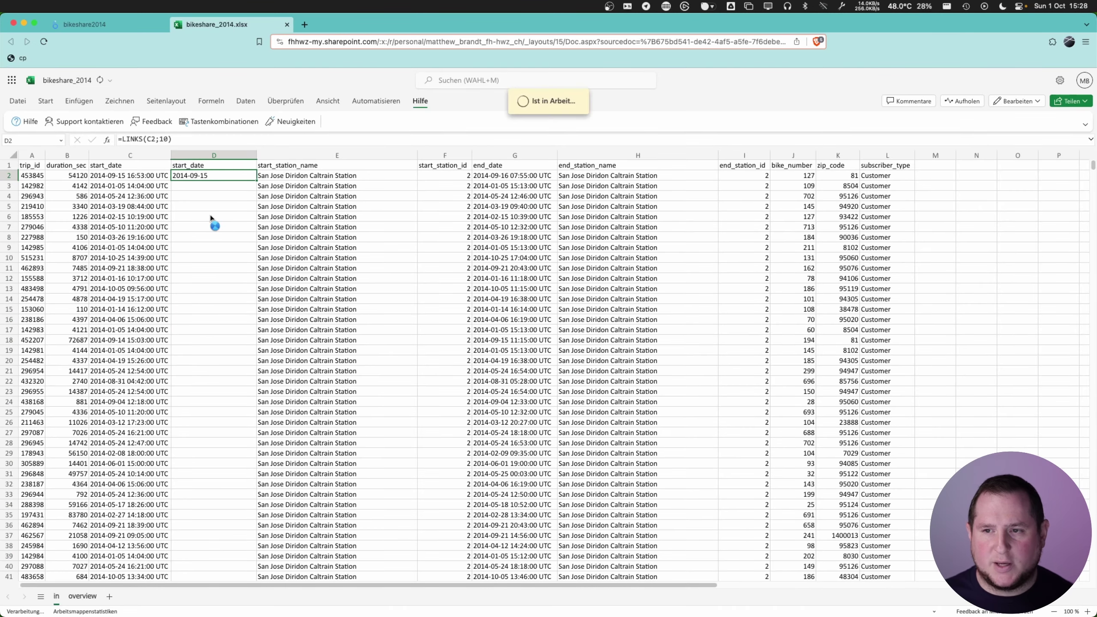
pyautogui.click(203, 236)
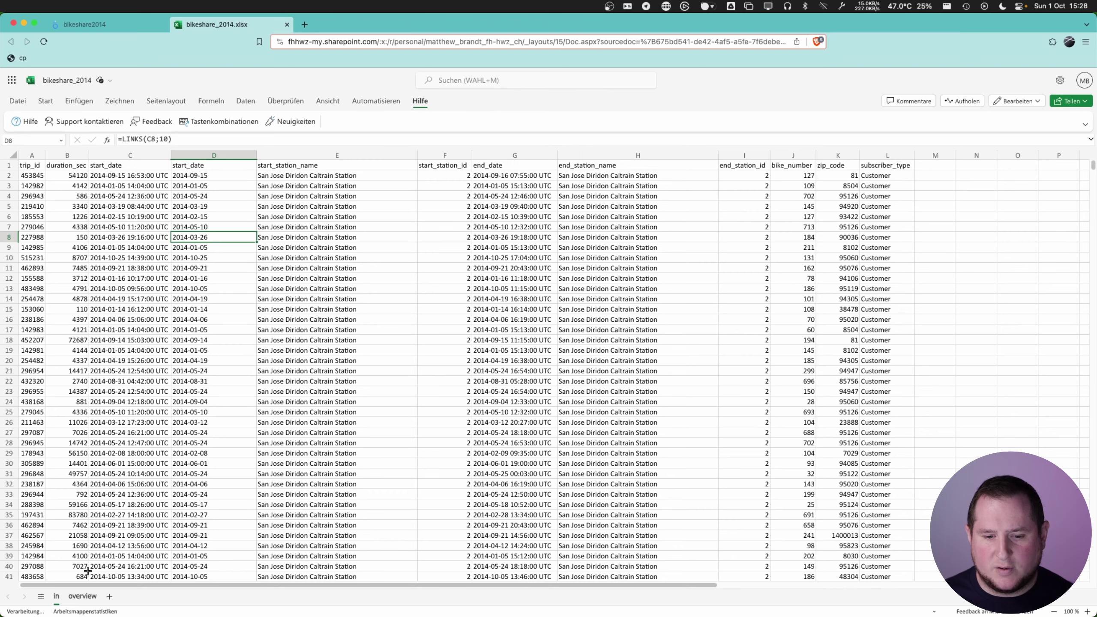
# - Change the range in the overview sheet's B2 MIN formula to in!D:D and finally to in!D2:D100
pyautogui.click(82, 596)
pyautogui.click(159, 138)
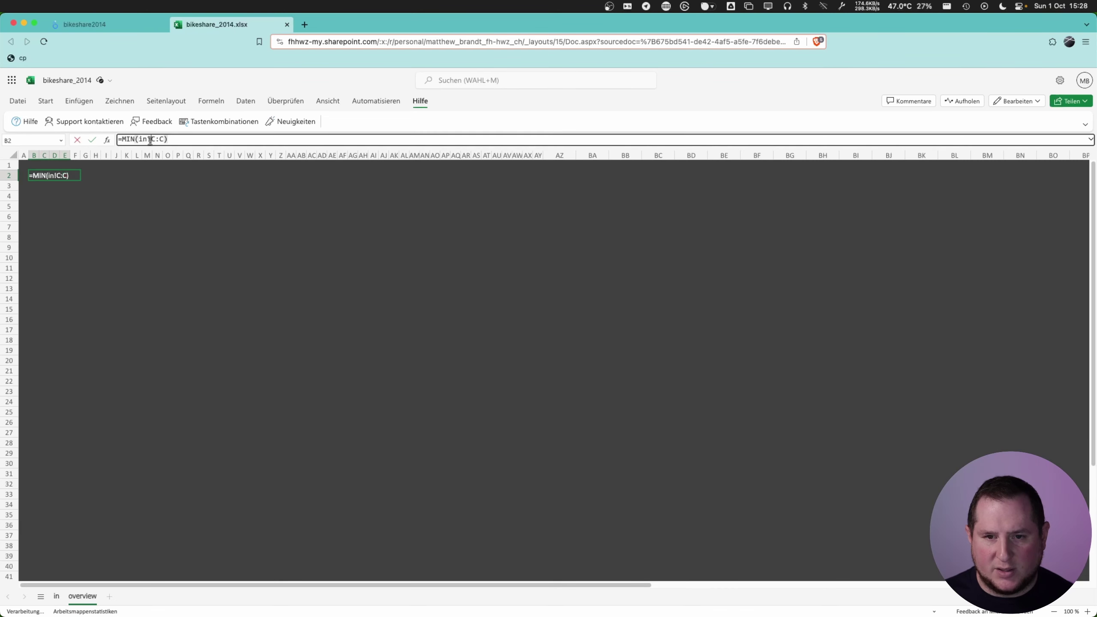
pyautogui.press('BackSpace')
pyautogui.press('BackSpace')
pyautogui.press('BackSpace')
pyautogui.write('D:D')
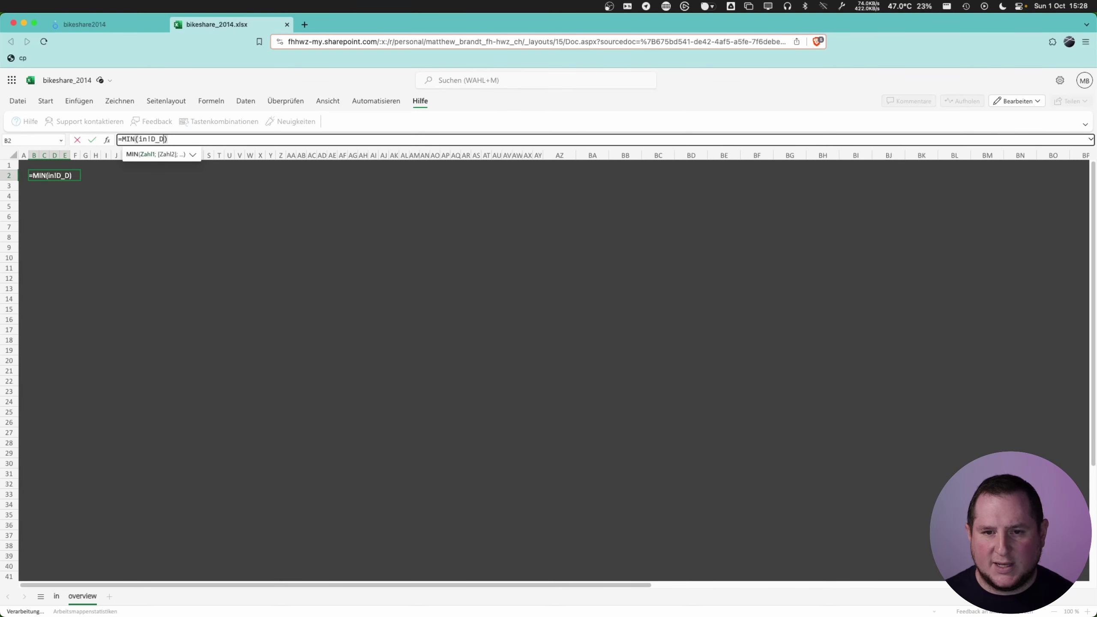
pyautogui.hotkey('ctrl', 'Return')
pyautogui.click(158, 144)
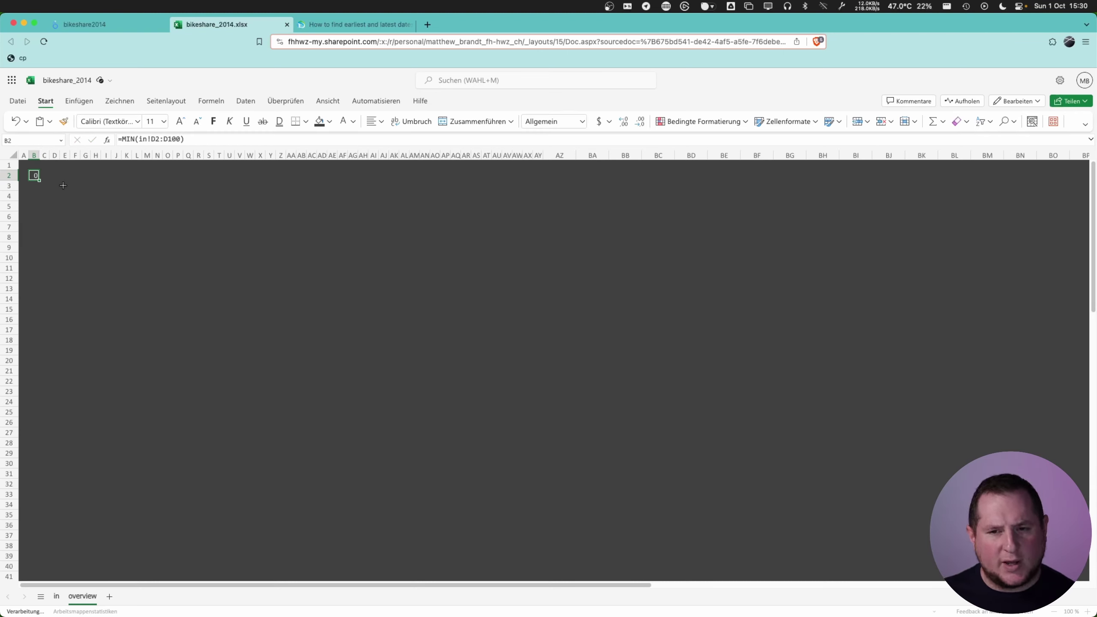
# - Merge cells B2 to K2 on the overview sheet and format the merged cell as a date
pyautogui.moveTo(37, 175); pyautogui.dragTo(130, 175)
pyautogui.press('super+1')
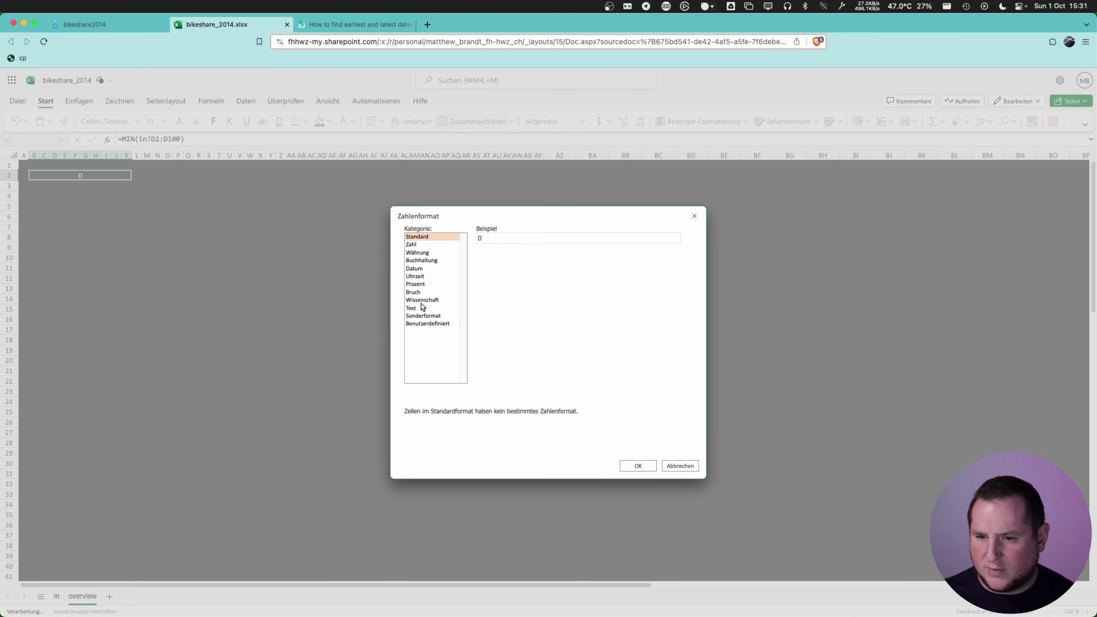
pyautogui.click(421, 273)
pyautogui.press('Return')
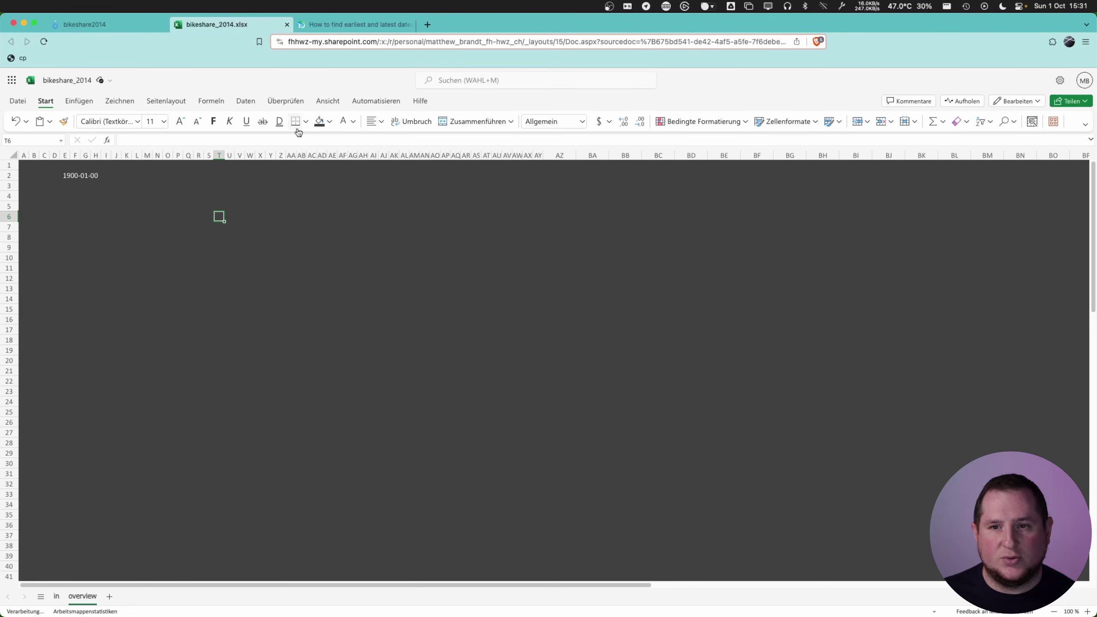
# - Review the Looker Studio report, the extracted start_date values on the in sheet and the overview sheet
pyautogui.click(122, 26)
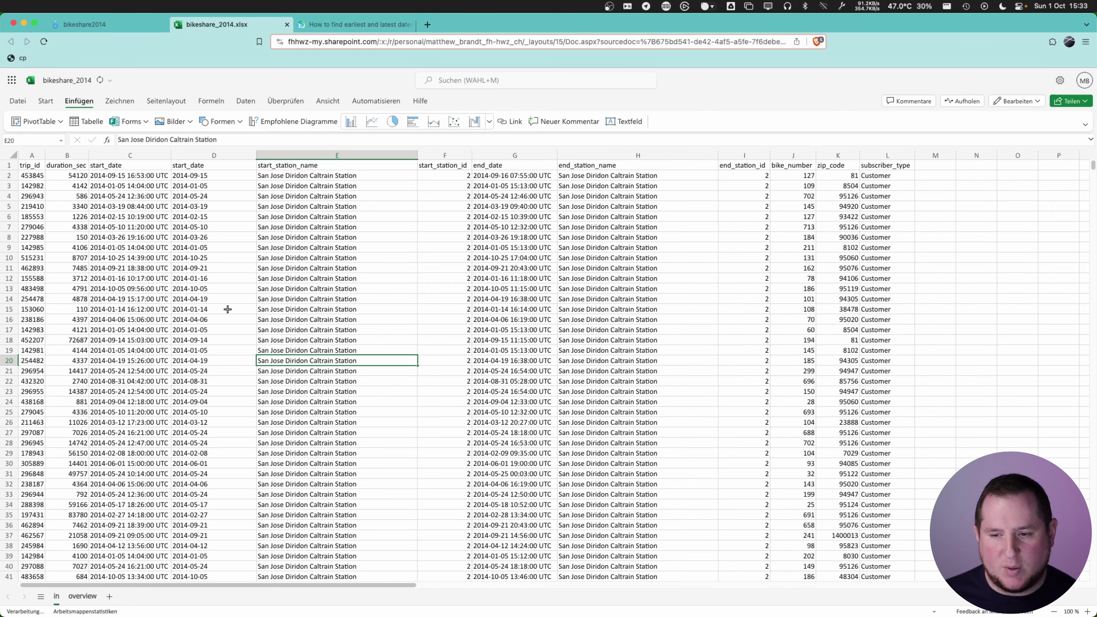
pyautogui.click(226, 310)
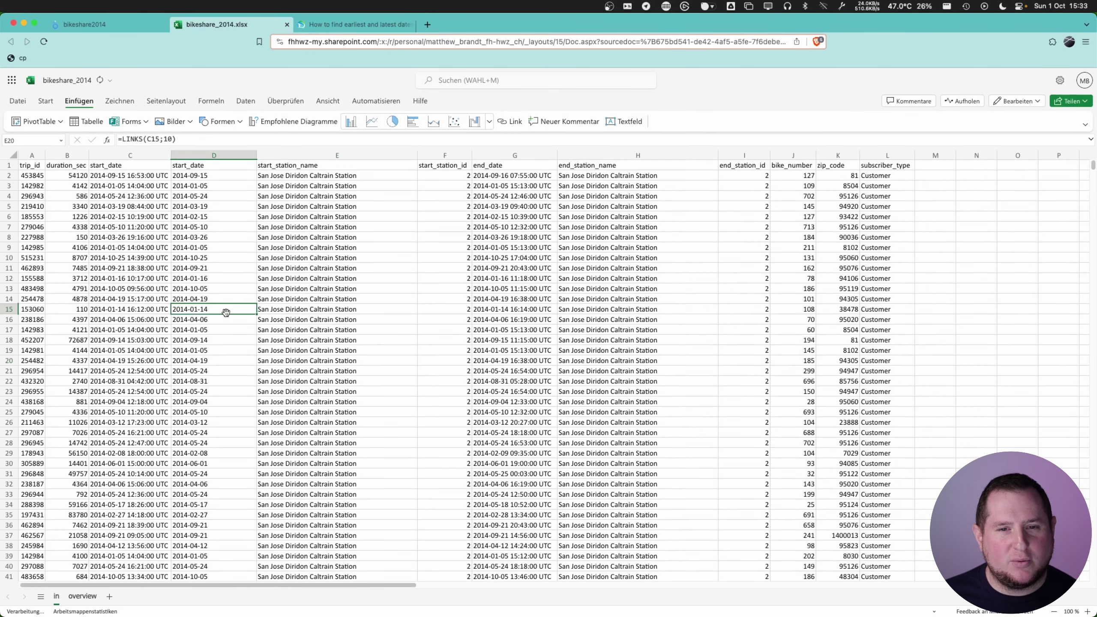
pyautogui.click(39, 164)
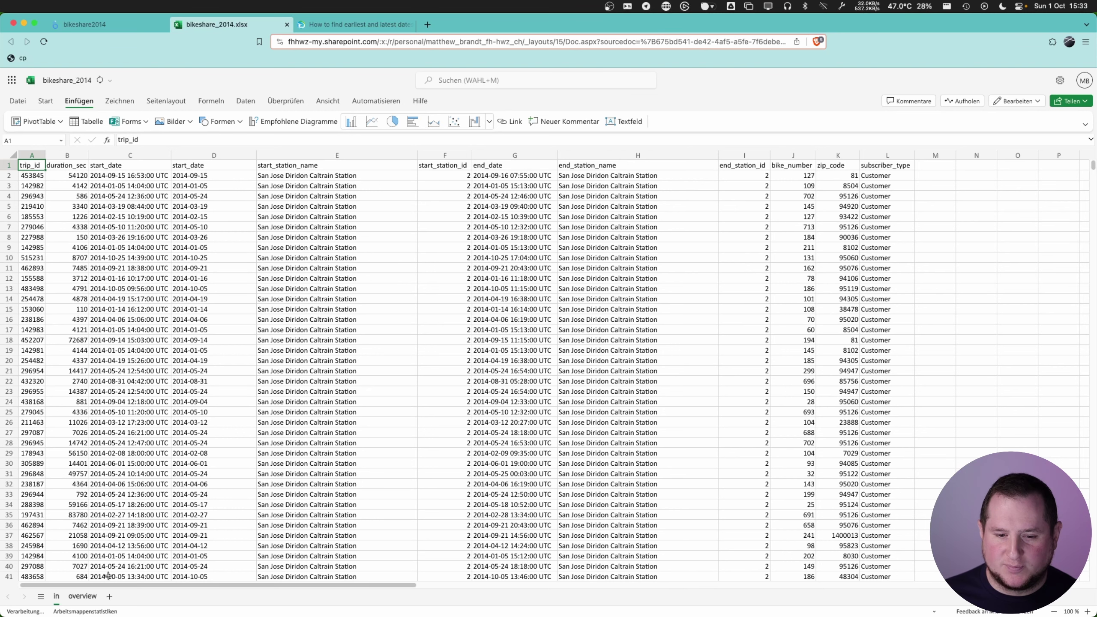
pyautogui.click(83, 597)
pyautogui.click(56, 597)
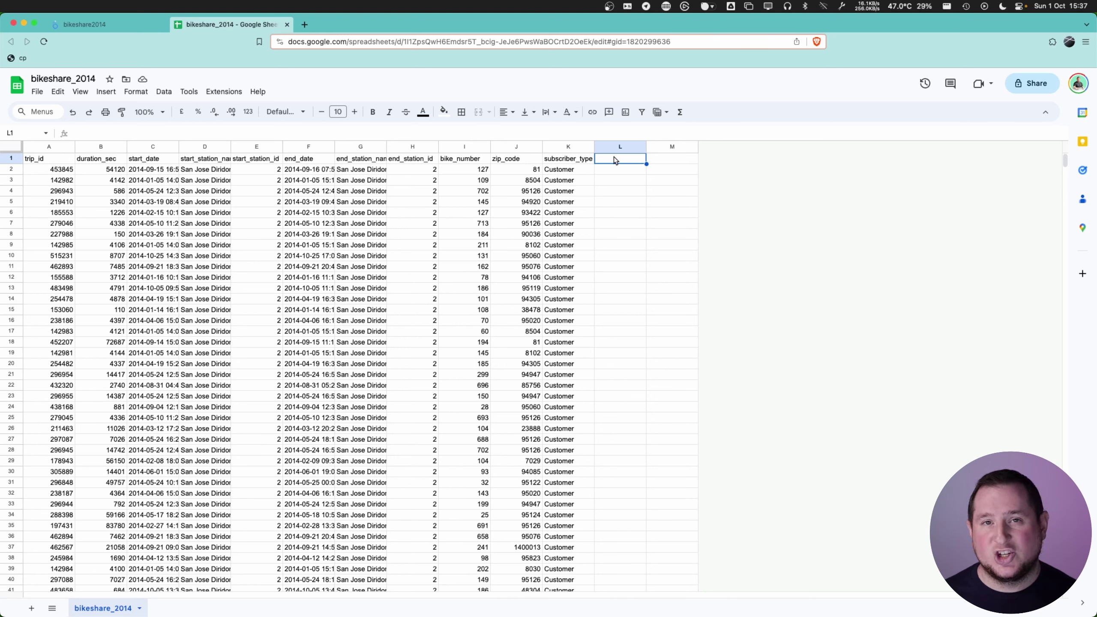
# - Format start_date cell C2 as Date time and fit column C to the width of its contents
pyautogui.click(152, 159)
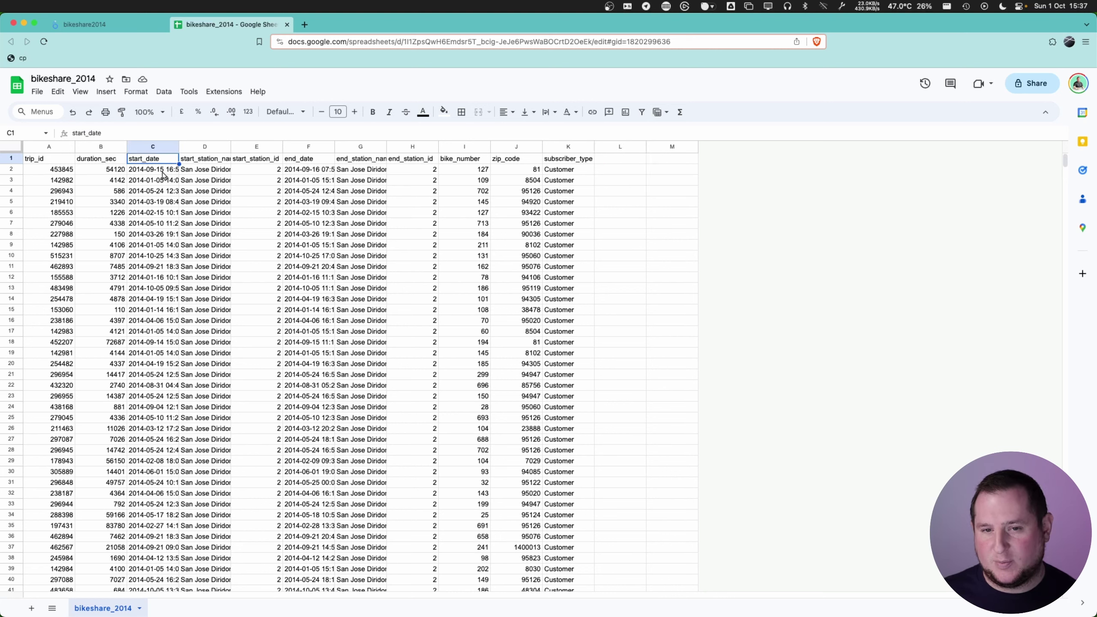
pyautogui.click(163, 171)
pyautogui.click(137, 91)
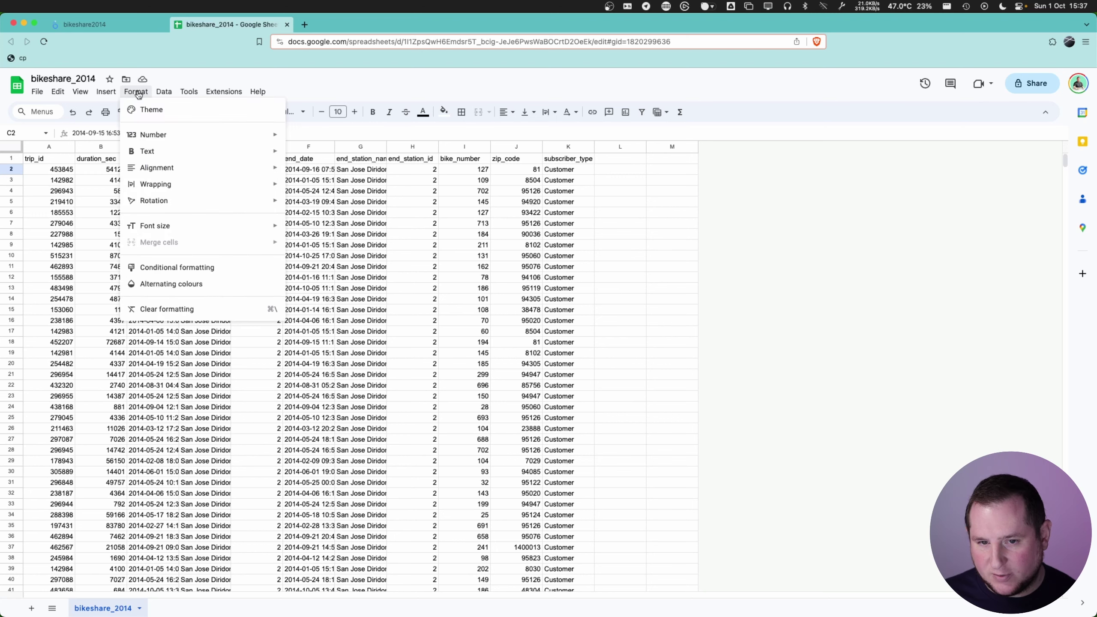
pyautogui.moveTo(171, 133)
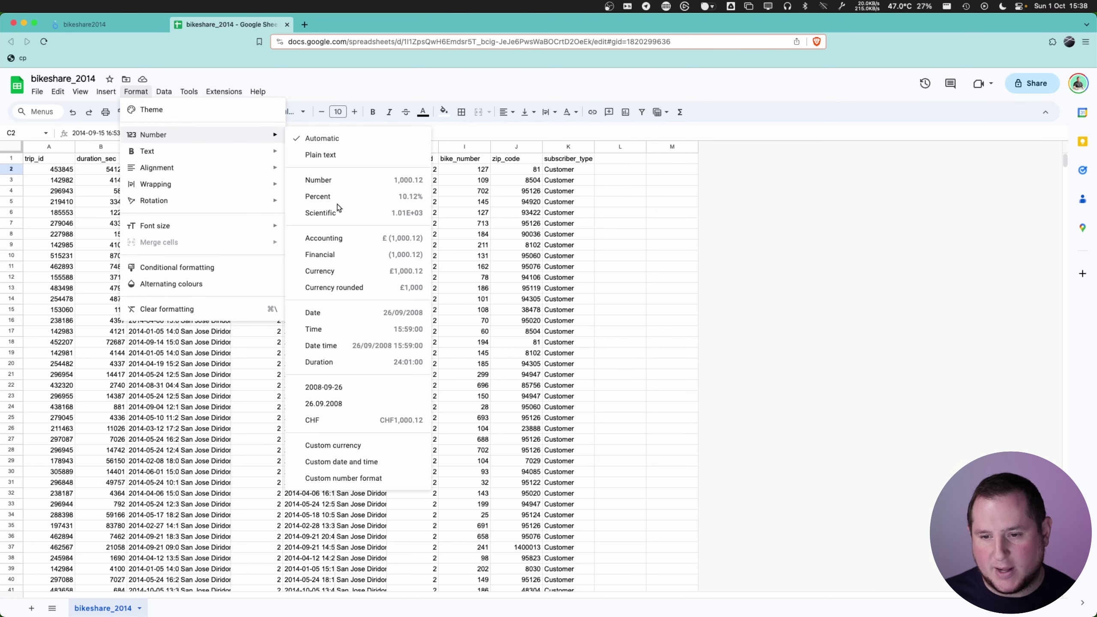
pyautogui.click(352, 346)
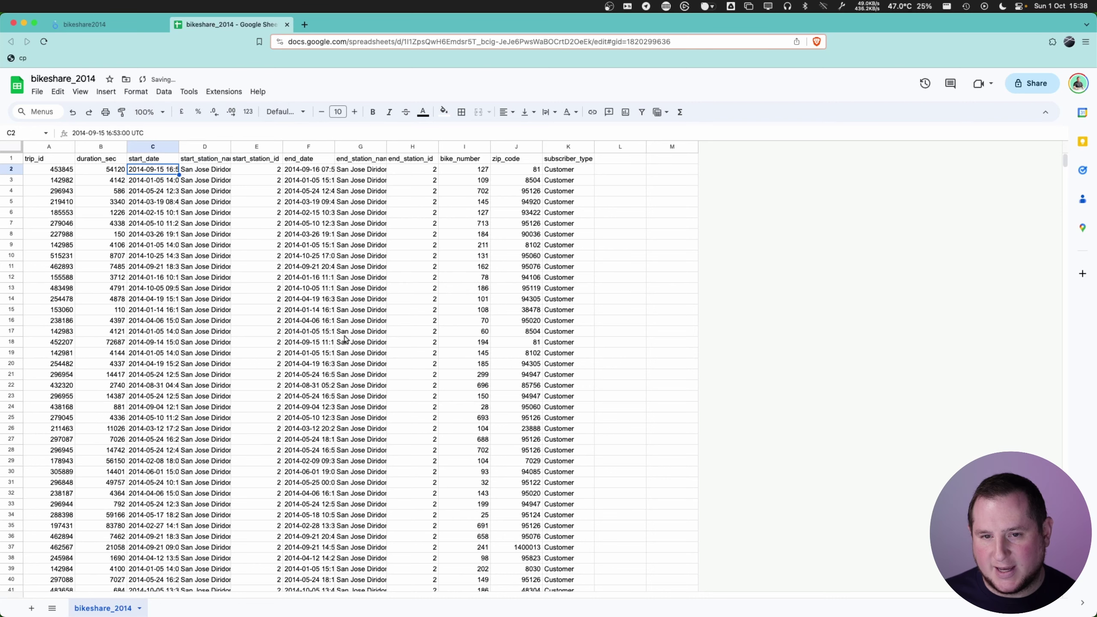
pyautogui.doubleClick(179, 146)
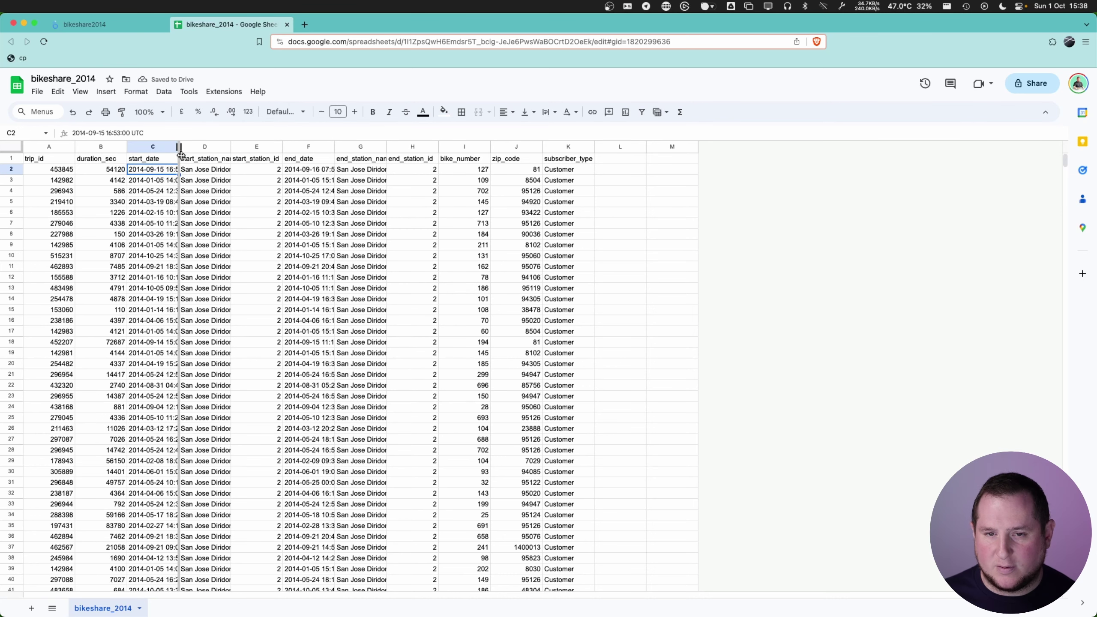
pyautogui.doubleClick(179, 146)
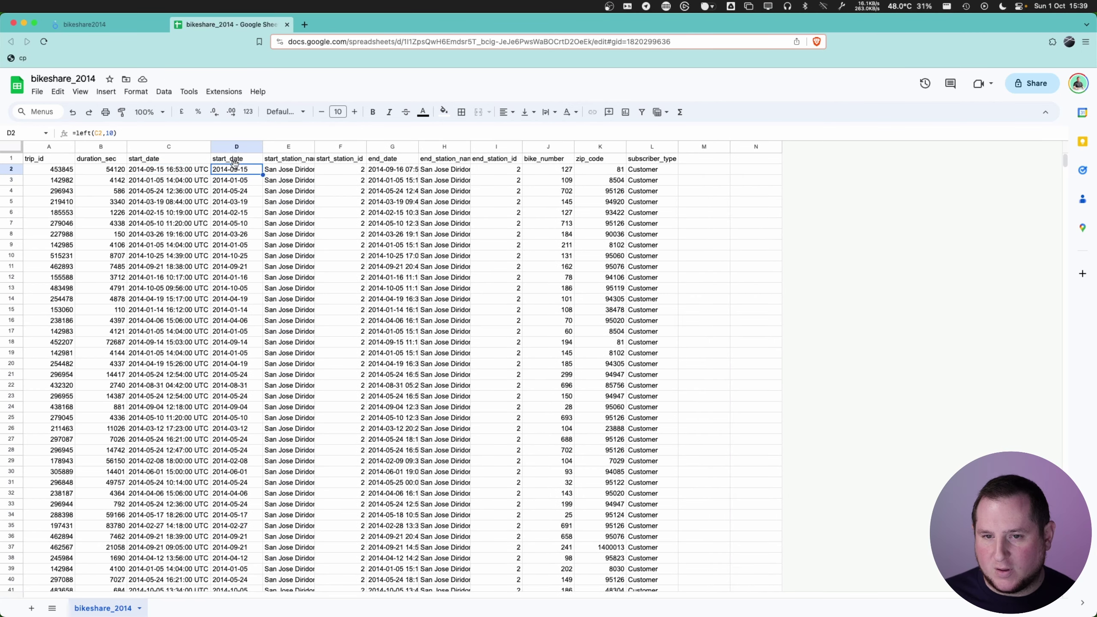
# - Apply a date number format to the extracted start_date values in column D and return to the first rows
pyautogui.click(135, 91)
pyautogui.moveTo(181, 135)
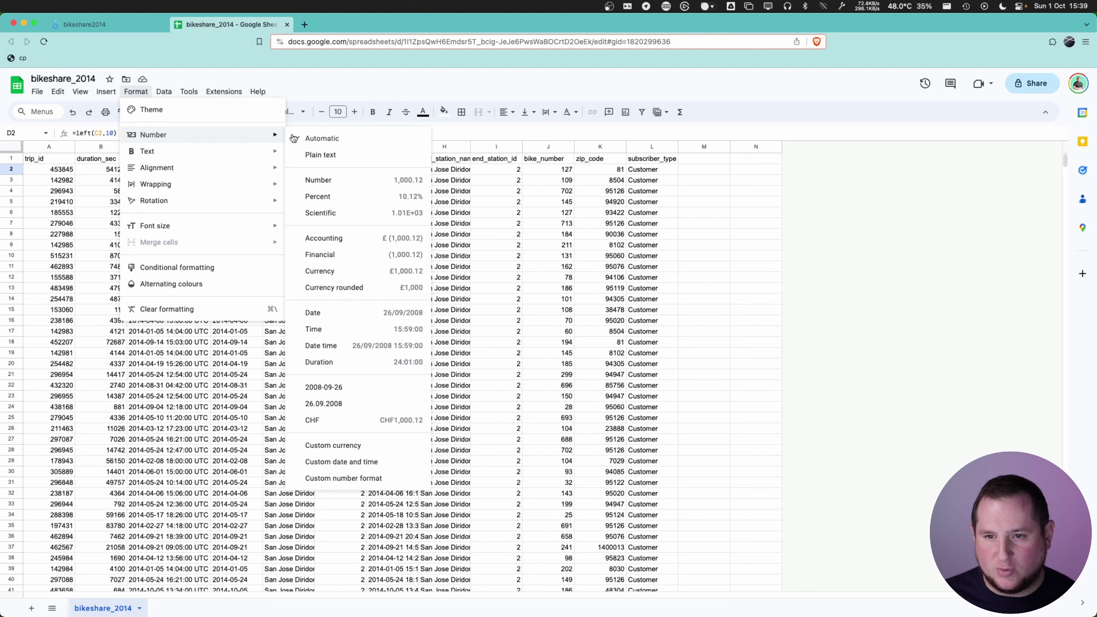
pyautogui.click(323, 403)
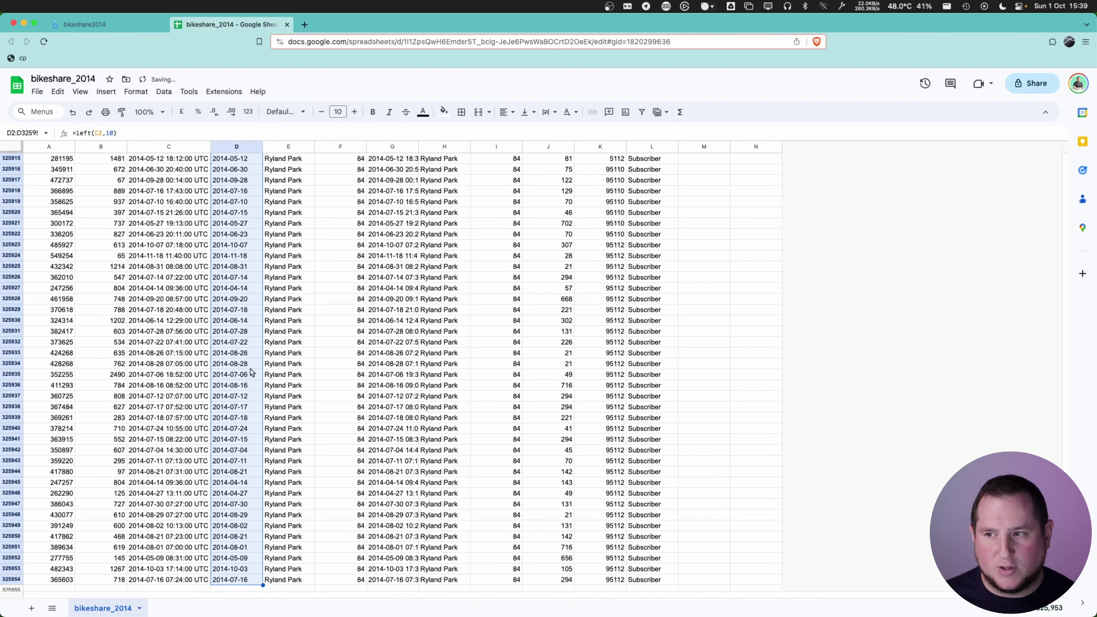
pyautogui.click(252, 365)
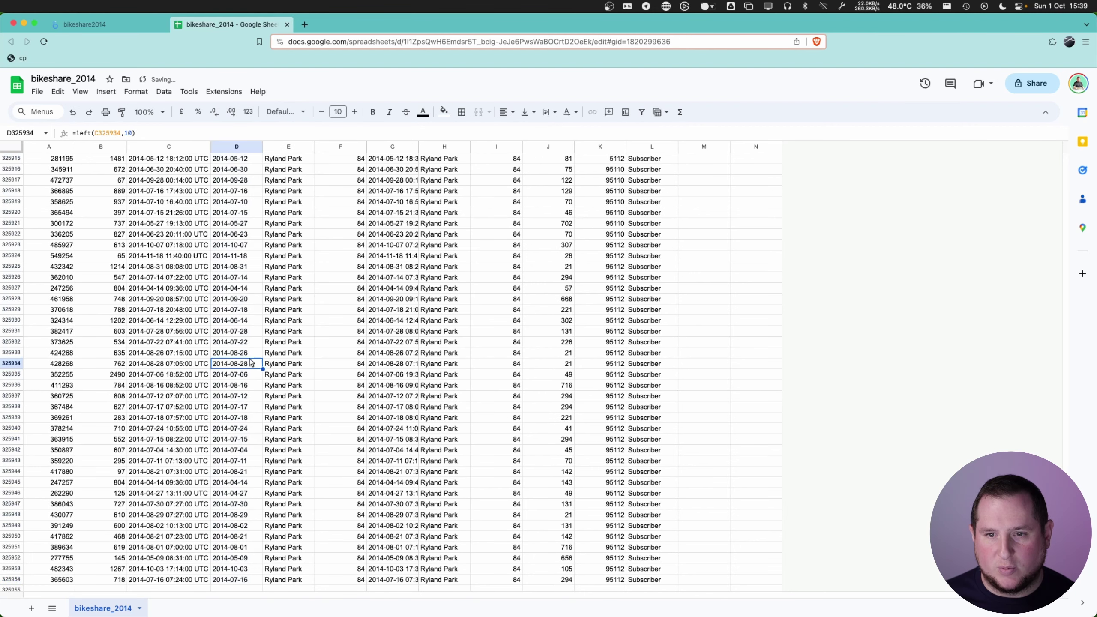
pyautogui.press('super+Up')
# - Add a new sheet to the spreadsheet and name it overview
pyautogui.click(32, 608)
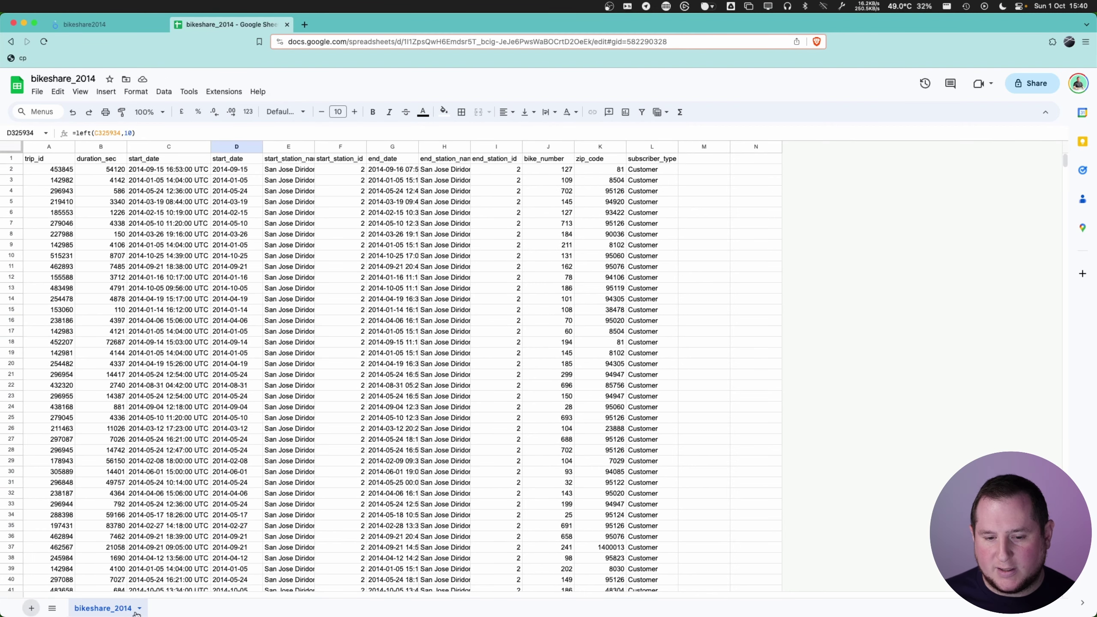
pyautogui.doubleClick(170, 610)
pyautogui.write('overview')
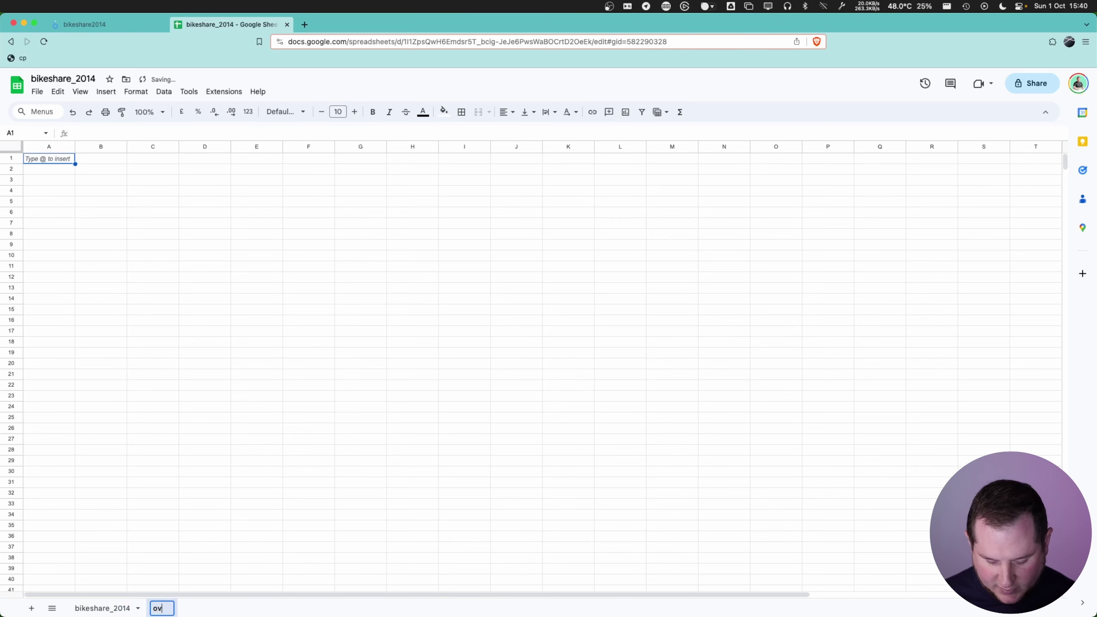
pyautogui.press('Return')
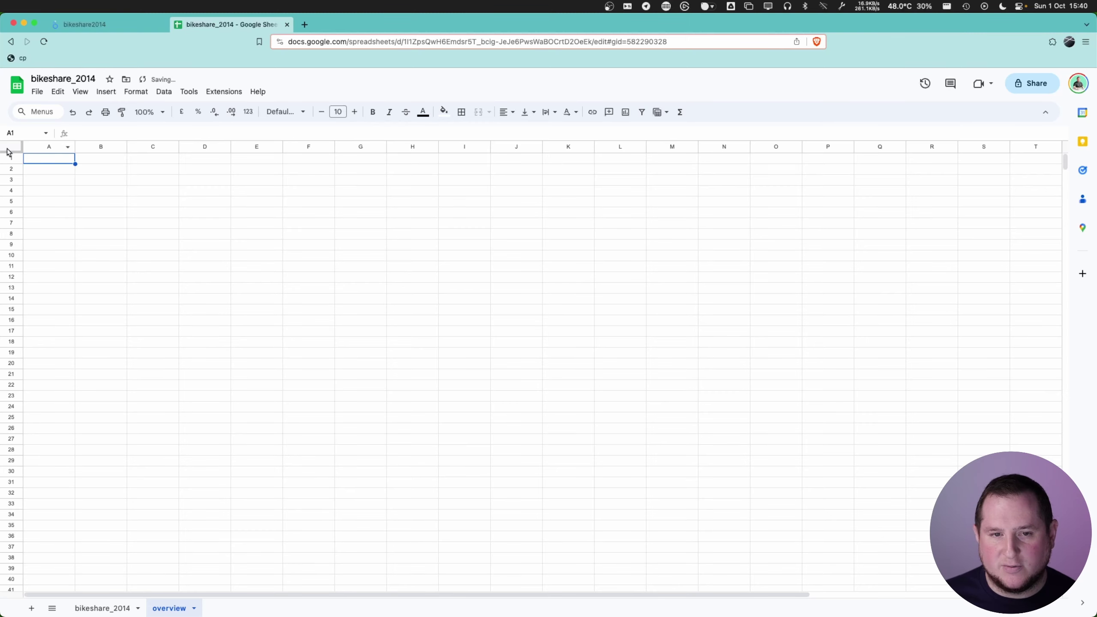
# - Set the width of columns A to Z on the overview sheet to 50 pixels
pyautogui.click(43, 147)
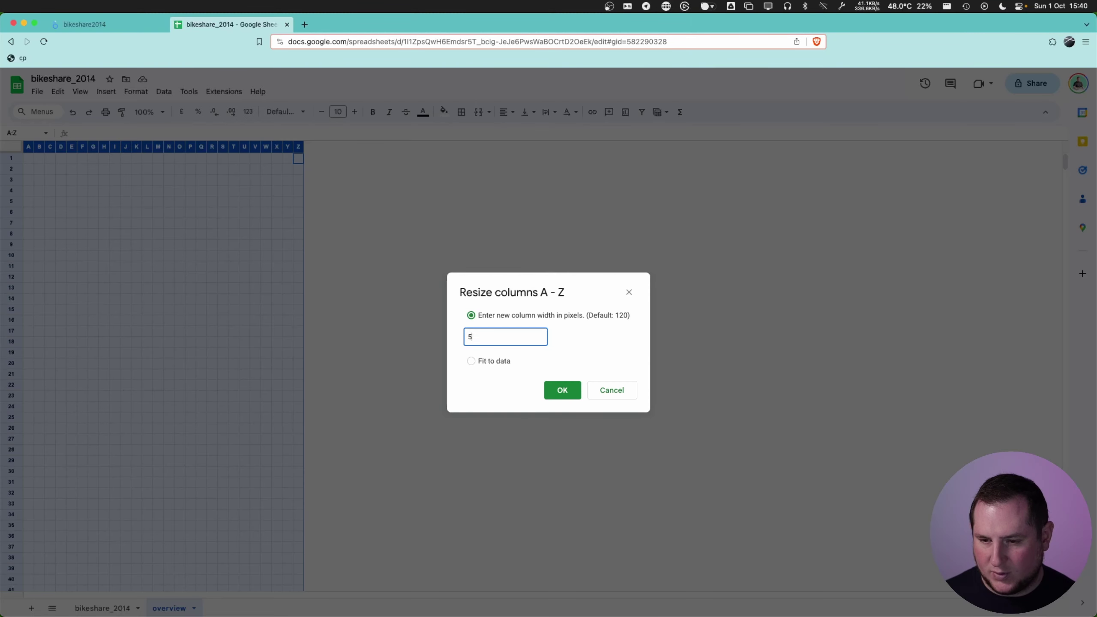
pyautogui.write('0')
pyautogui.press('Return')
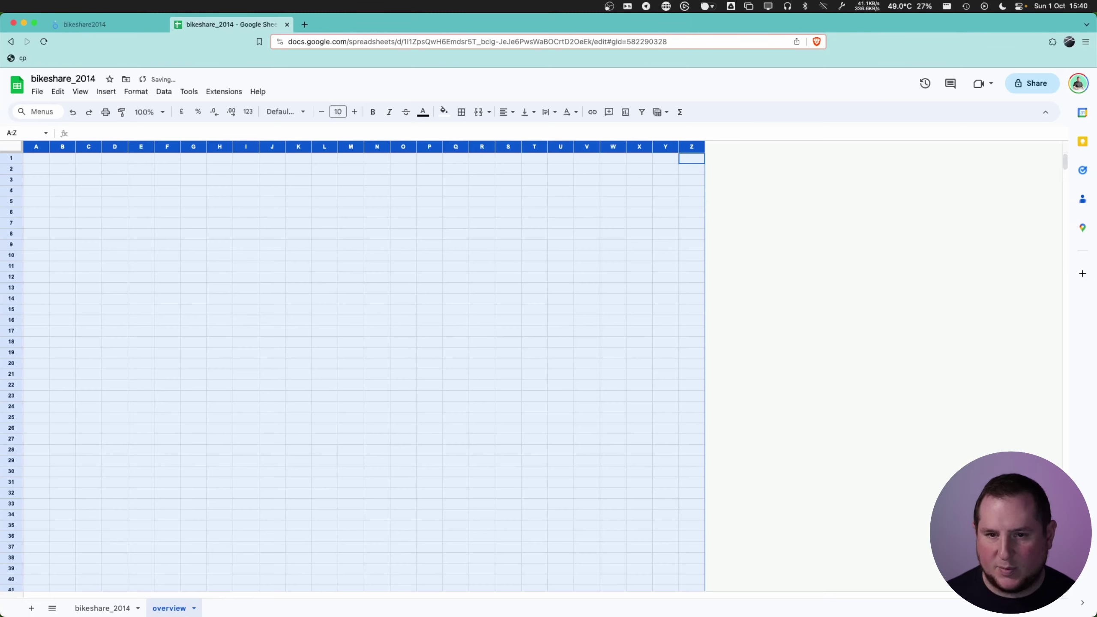
# - Set the height of rows 1 to 59 on the overview sheet to 50 pixels
pyautogui.click(100, 256)
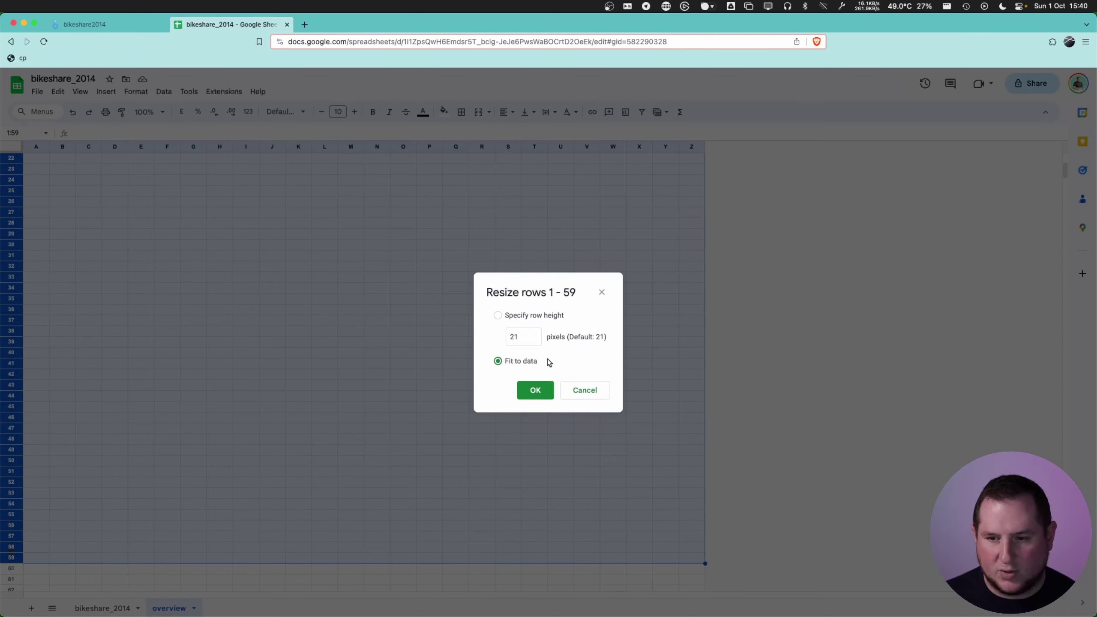
pyautogui.click(525, 317)
pyautogui.click(529, 337)
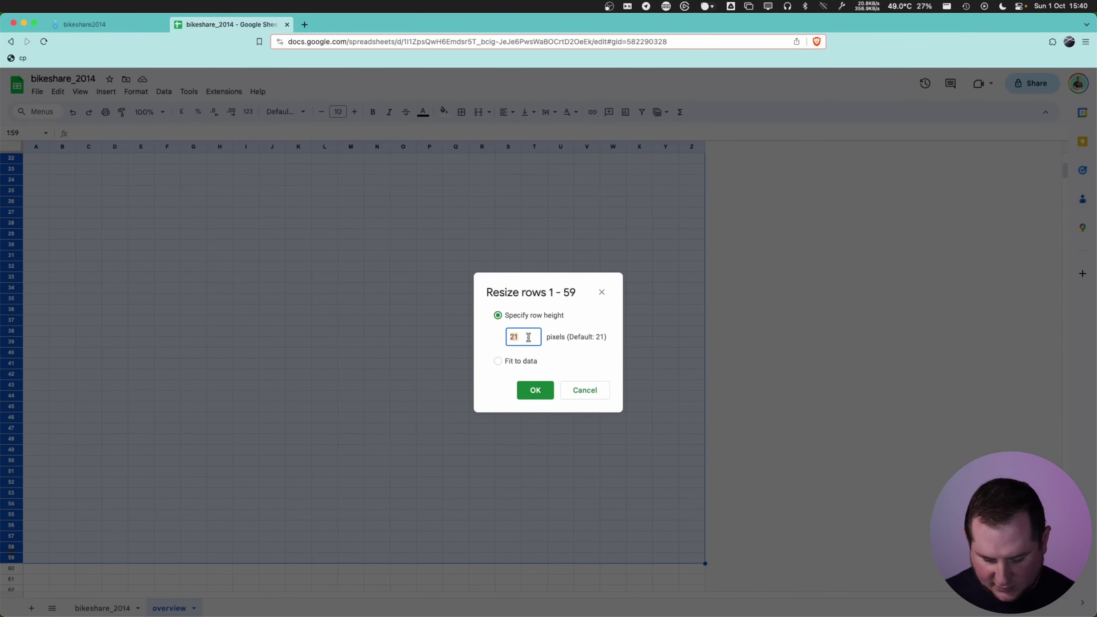
pyautogui.write('50')
pyautogui.press('Return')
pyautogui.click(506, 330)
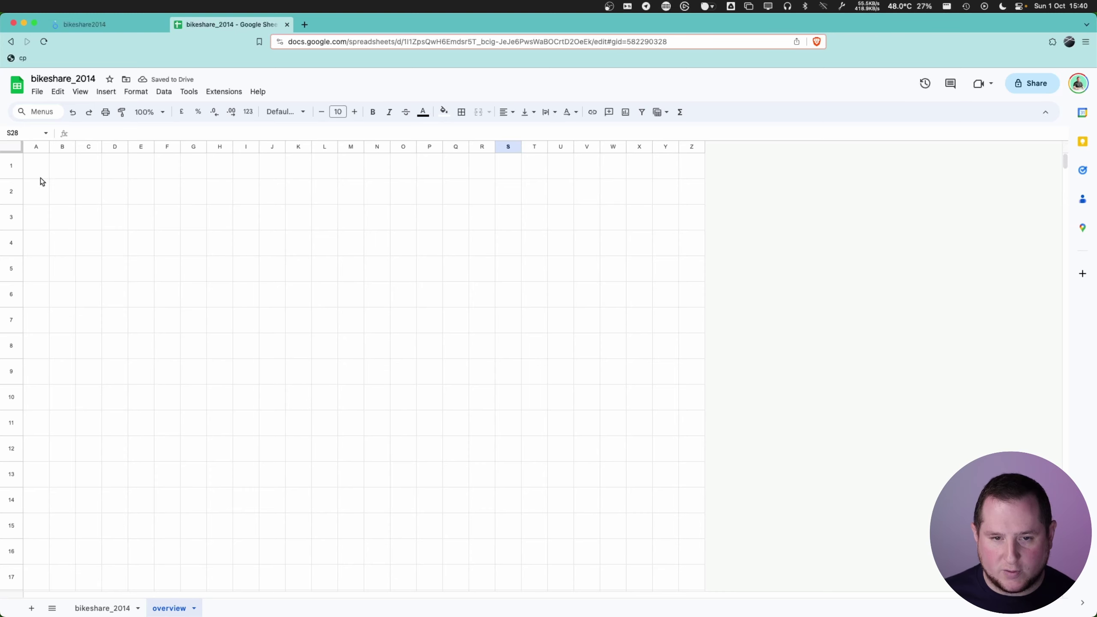
# - Enter a MIN formula in overview cell B2 that covers the whole column bikeshare_2014!D:D
pyautogui.click(60, 190)
pyautogui.write('=min')
pyautogui.click(103, 211)
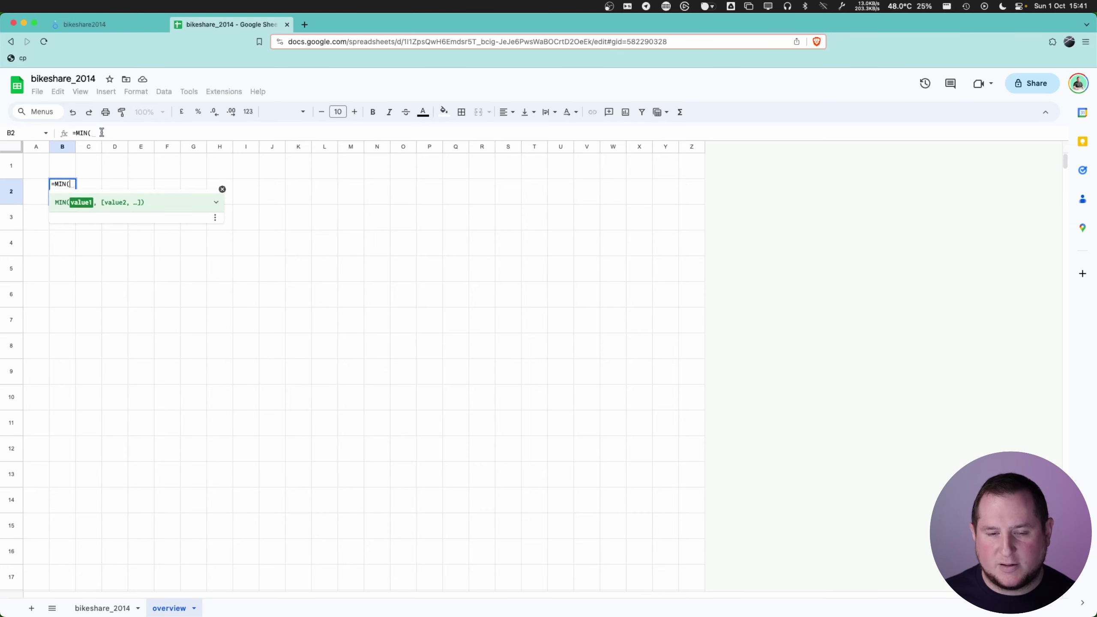
pyautogui.click(96, 607)
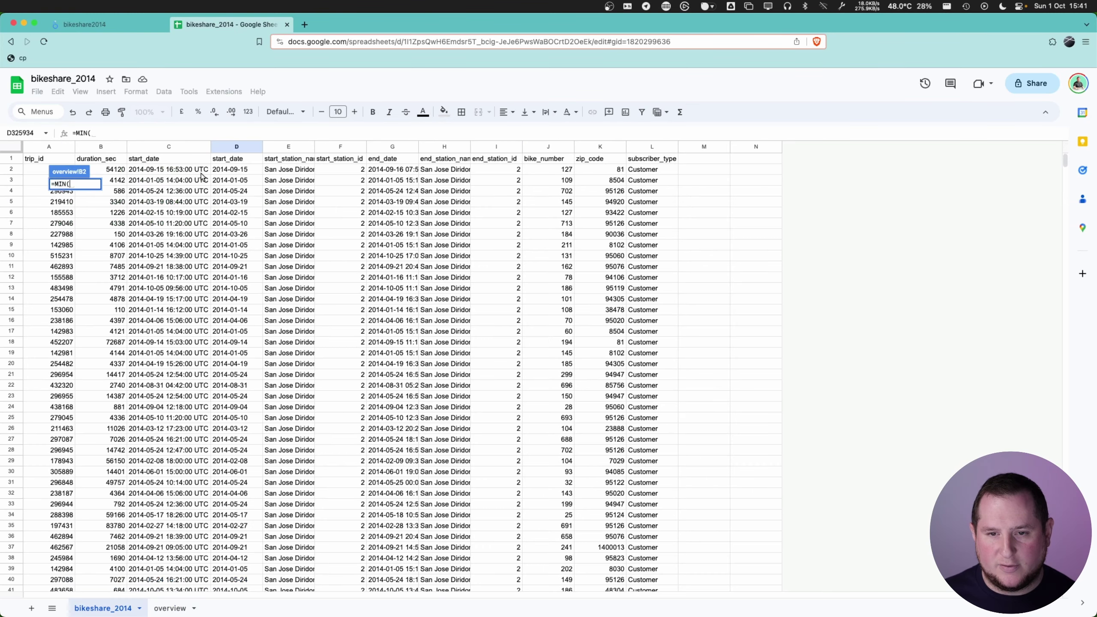
pyautogui.click(242, 147)
pyautogui.press('Return')
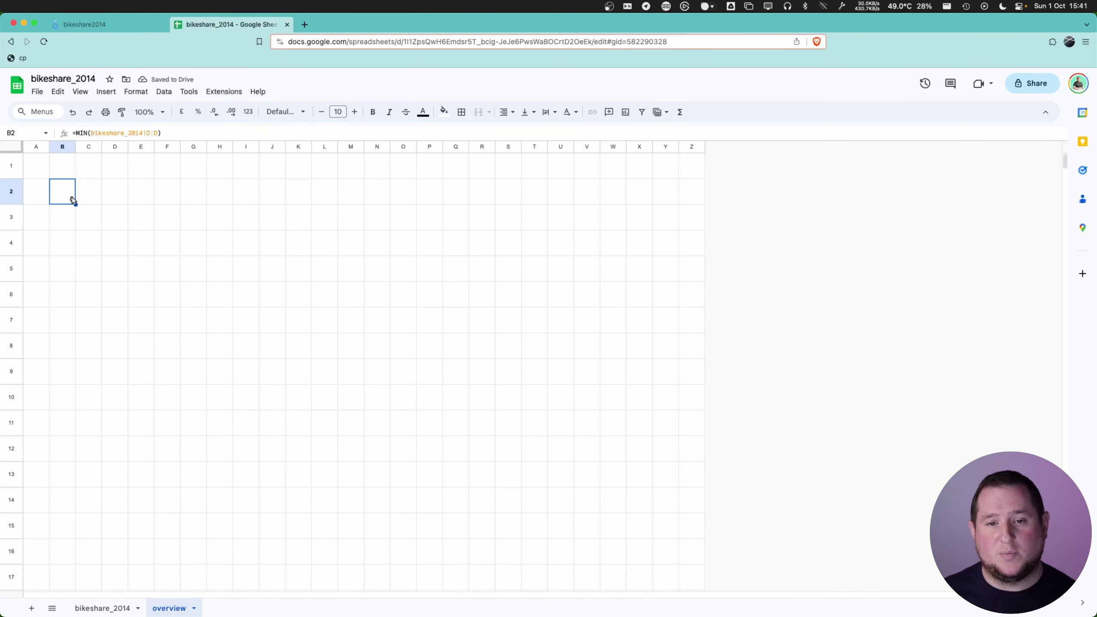
pyautogui.click(110, 604)
pyautogui.click(716, 202)
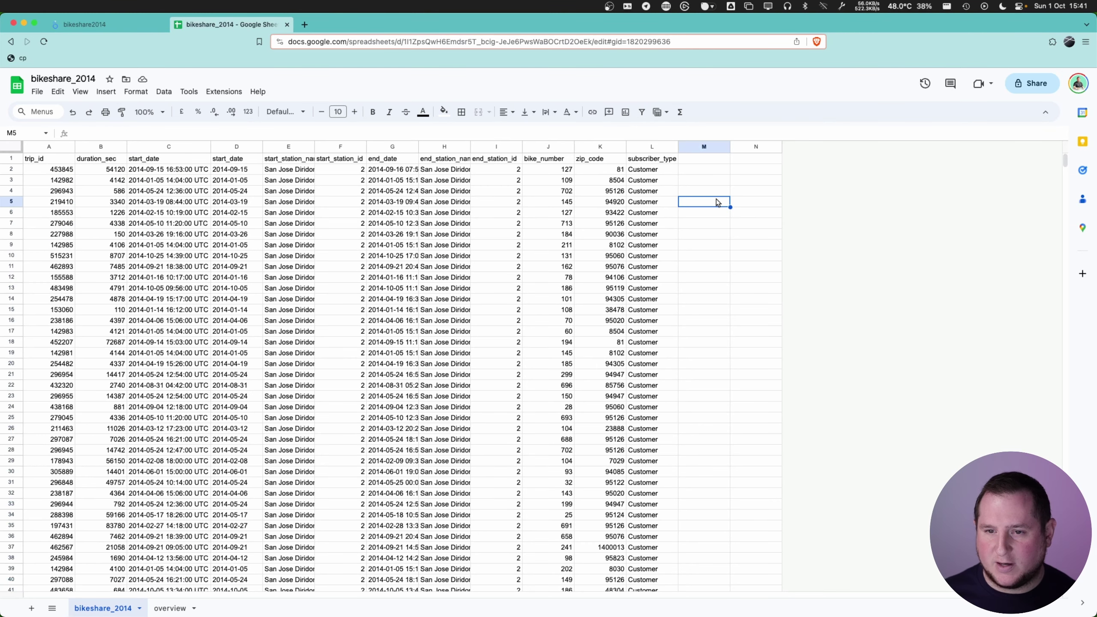
pyautogui.write('=')
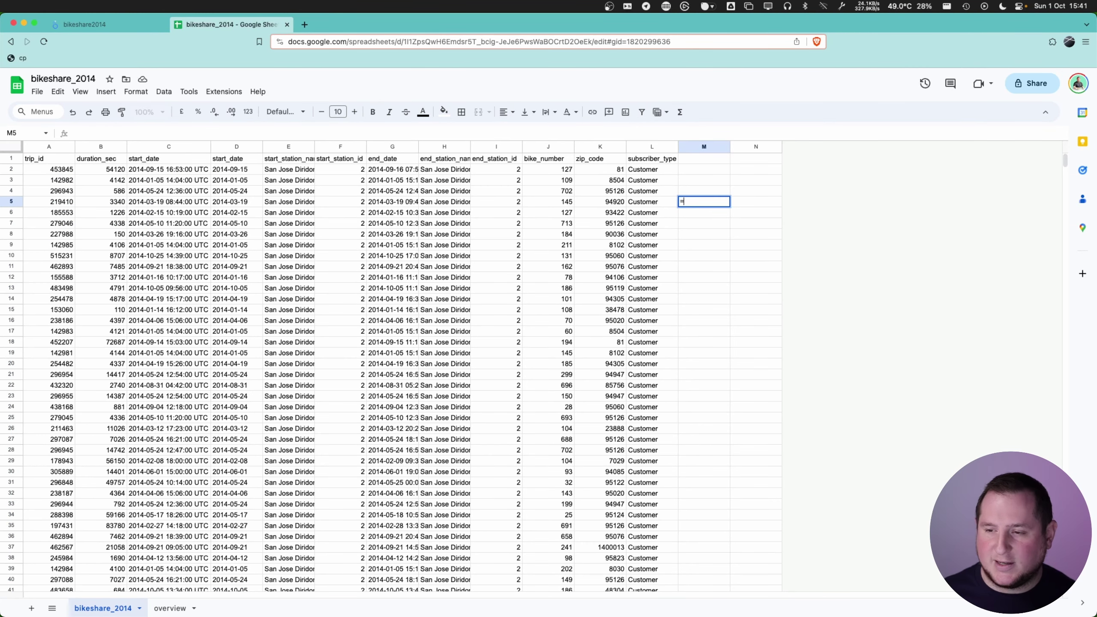
pyautogui.write('MIN(bikeshar')
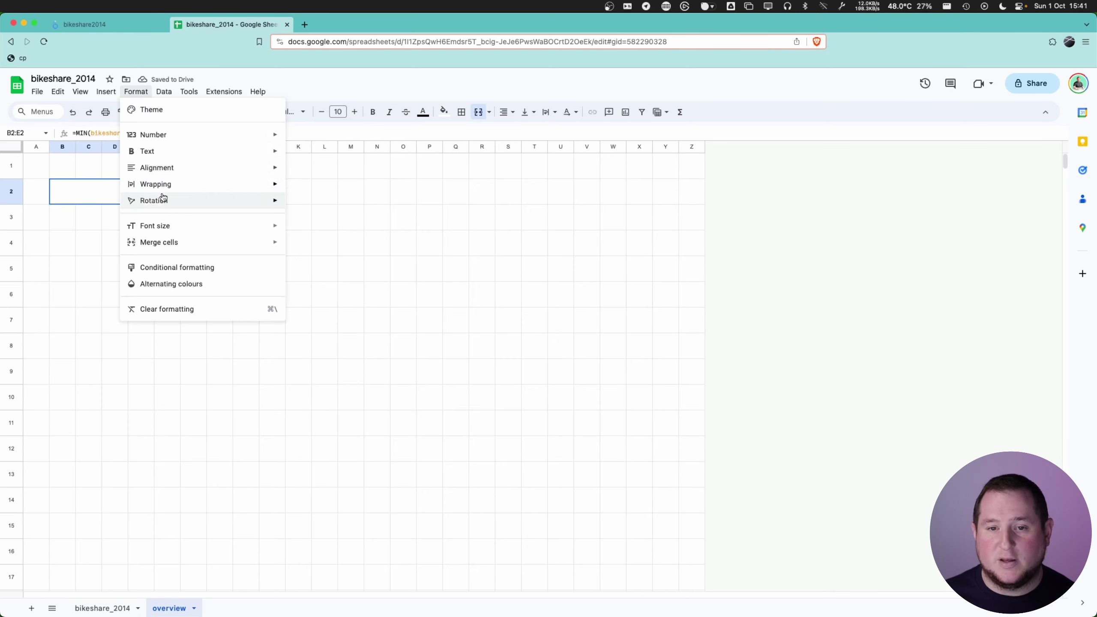
# - Format the overview sheet's merged cell B2:E2 as a date at font size 22, with its MIN range changed to bikeshare_2014!D2:D35000
pyautogui.click(173, 217)
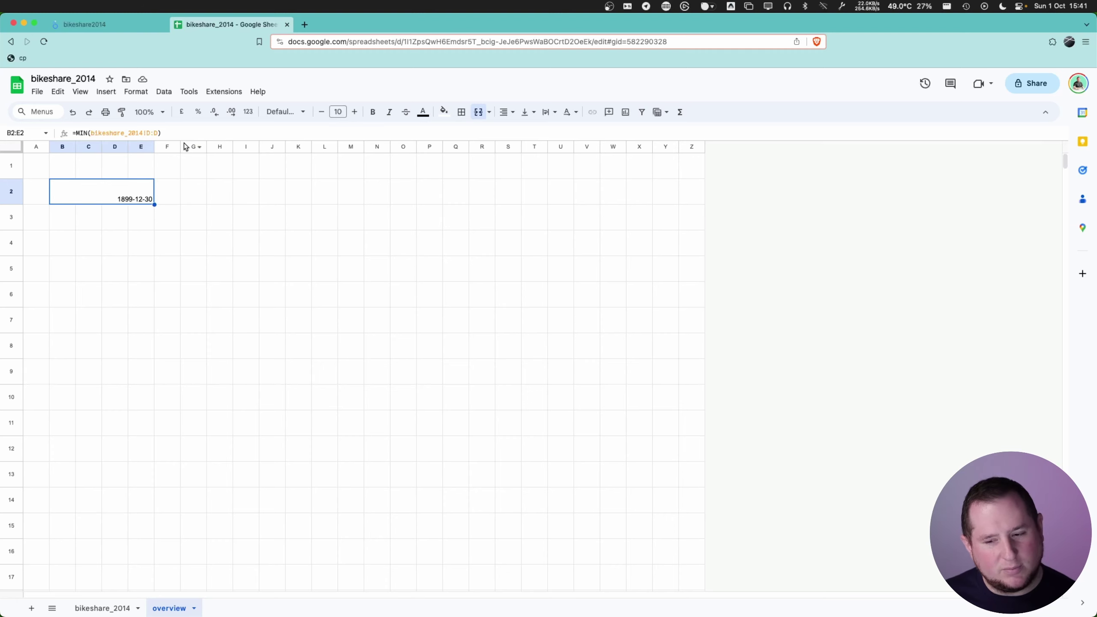
pyautogui.click(254, 318)
pyautogui.click(135, 195)
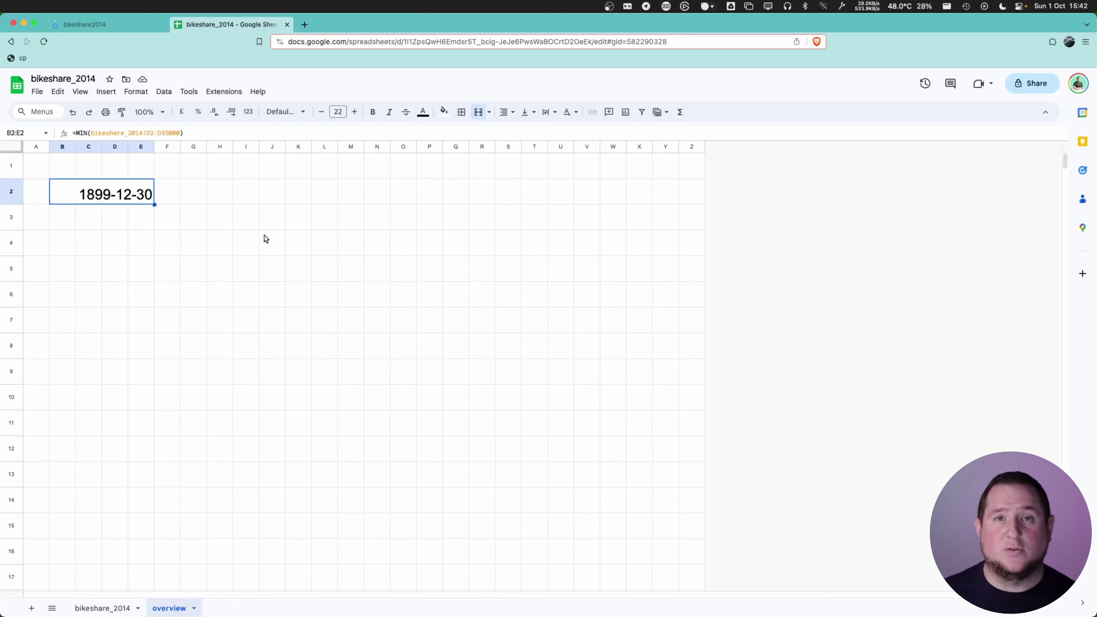
pyautogui.click(264, 237)
pyautogui.click(84, 243)
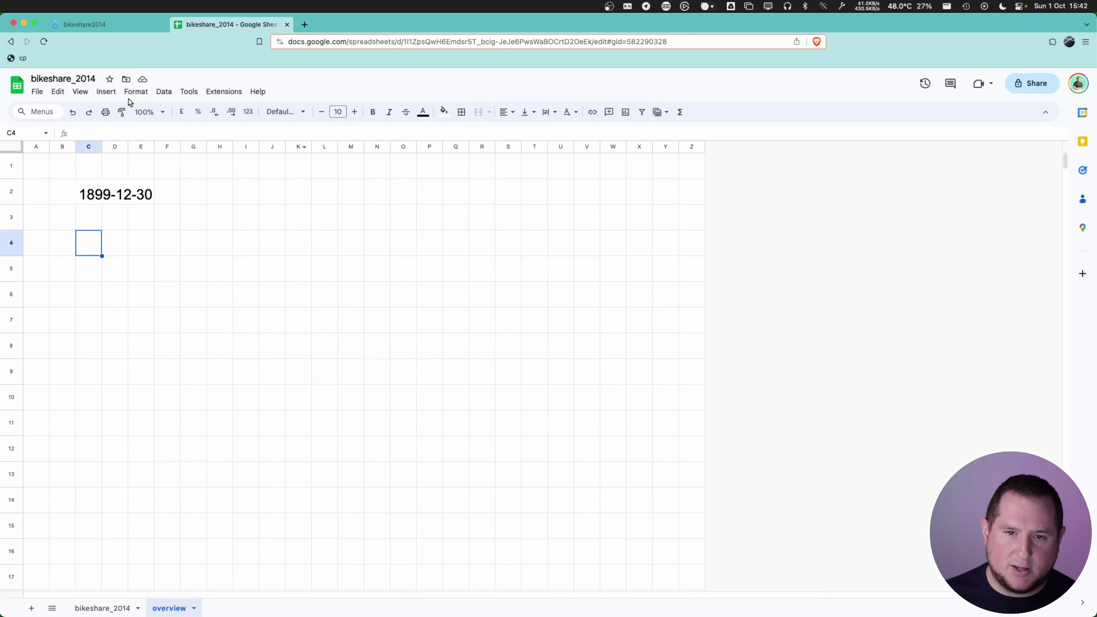
# - Insert a chart based on columns A to L of the bikeshare_2014 sheet, waiting for the page to respond
pyautogui.click(103, 608)
pyautogui.moveTo(49, 147); pyautogui.dragTo(652, 147)
pyautogui.click(109, 93)
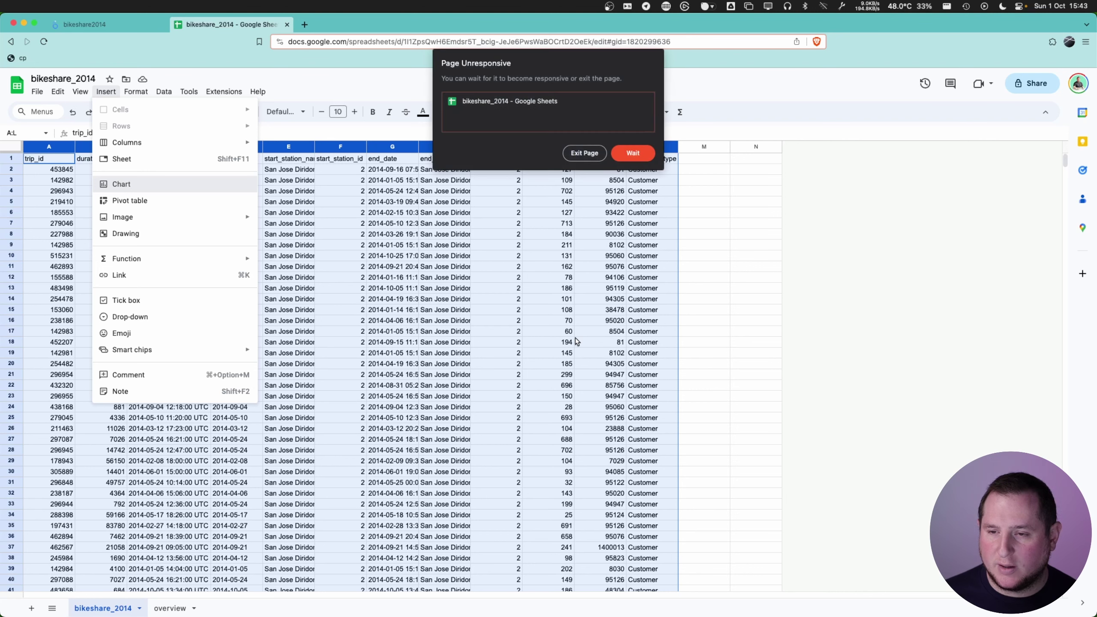
pyautogui.click(620, 154)
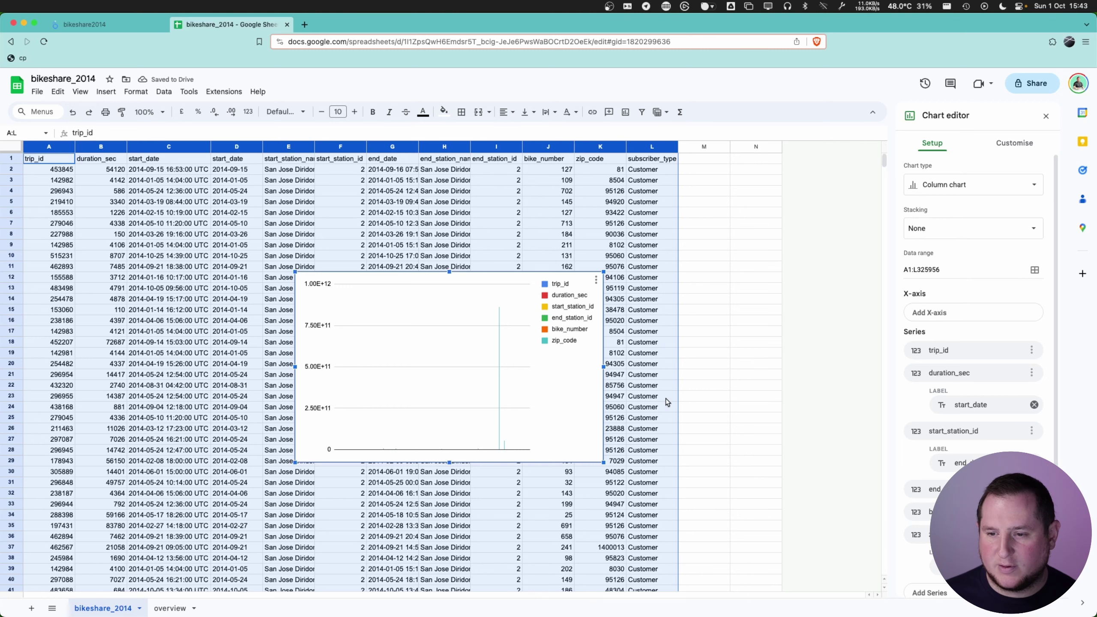
# - Reopen the inserted column chart for editing and open the options of its trip_id series
pyautogui.click(691, 391)
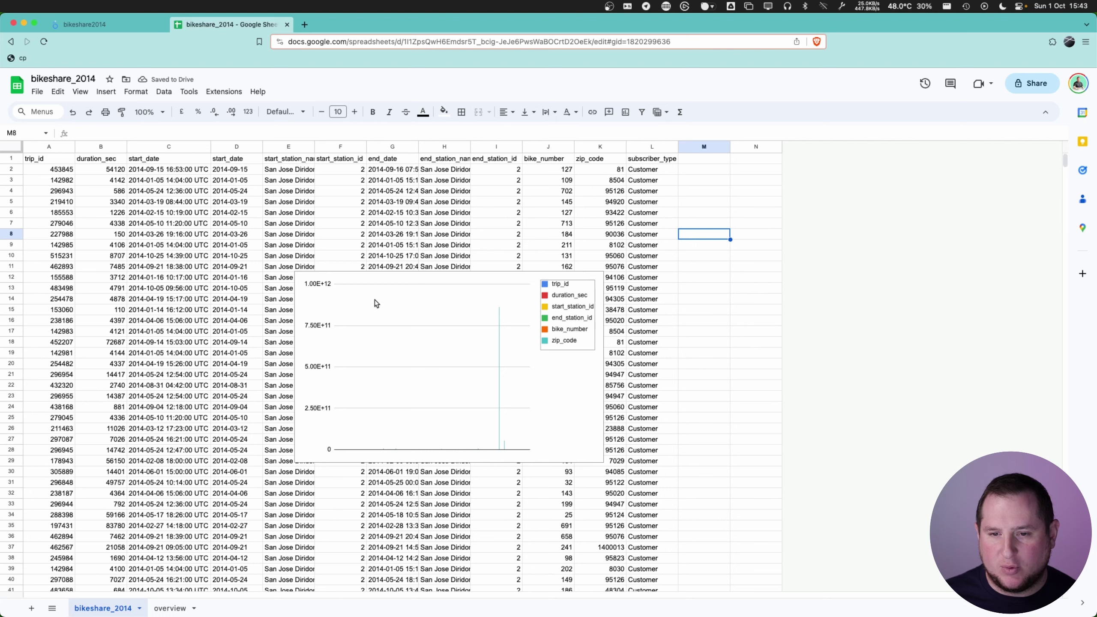
pyautogui.click(537, 384)
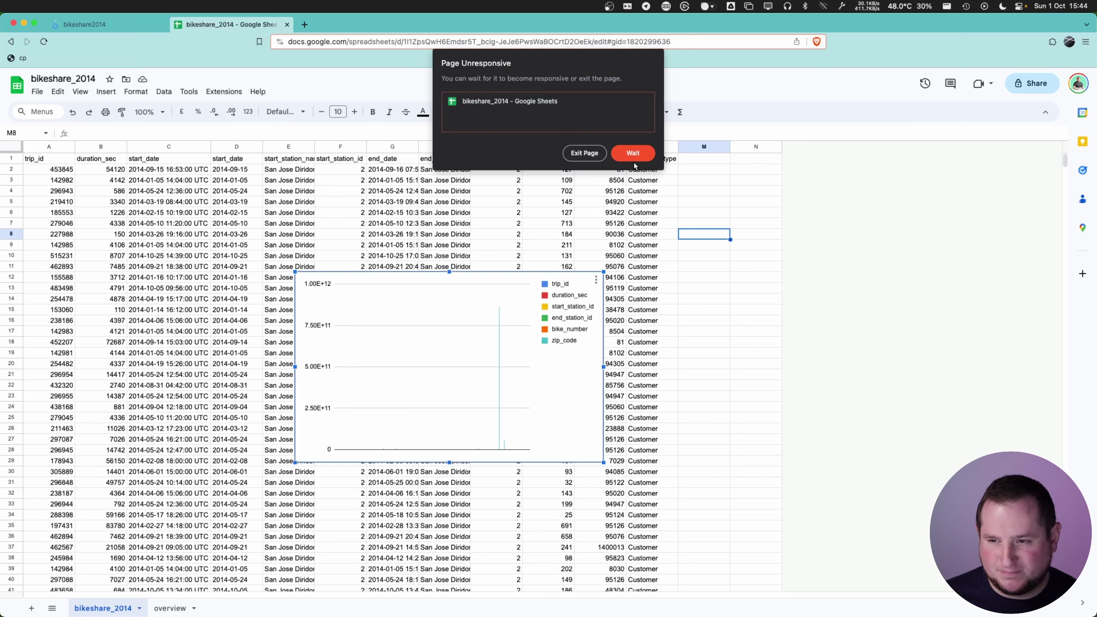
pyautogui.click(633, 151)
pyautogui.click(1031, 356)
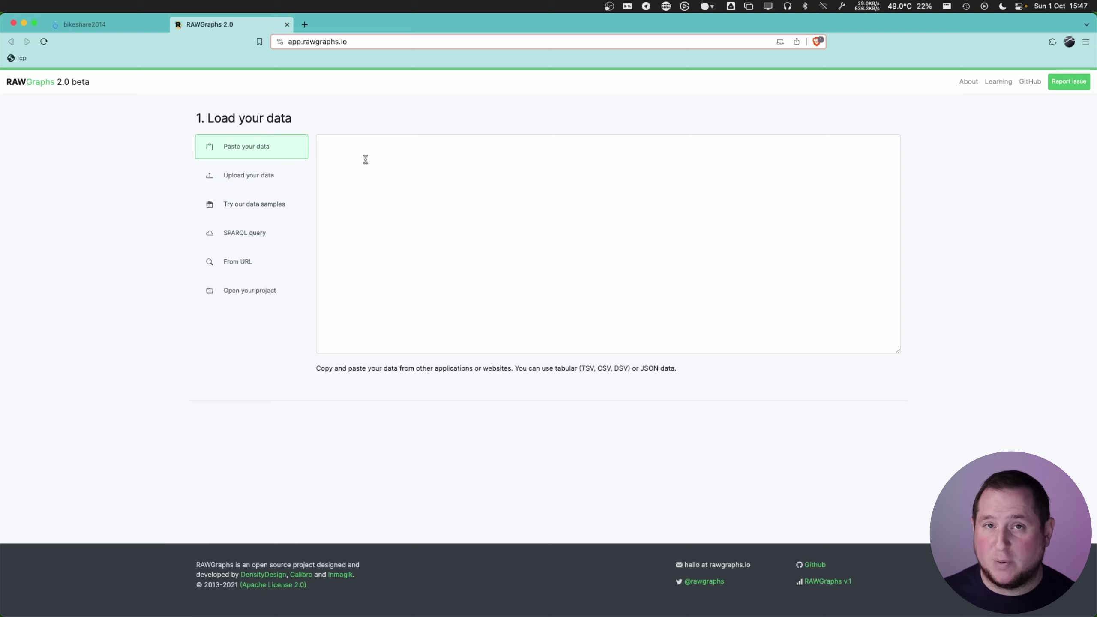
# - In RAWGraphs, upload bikeshare_2014.csv from the Downloads folder and highlight the row and column named in the parsing message
pyautogui.click(279, 185)
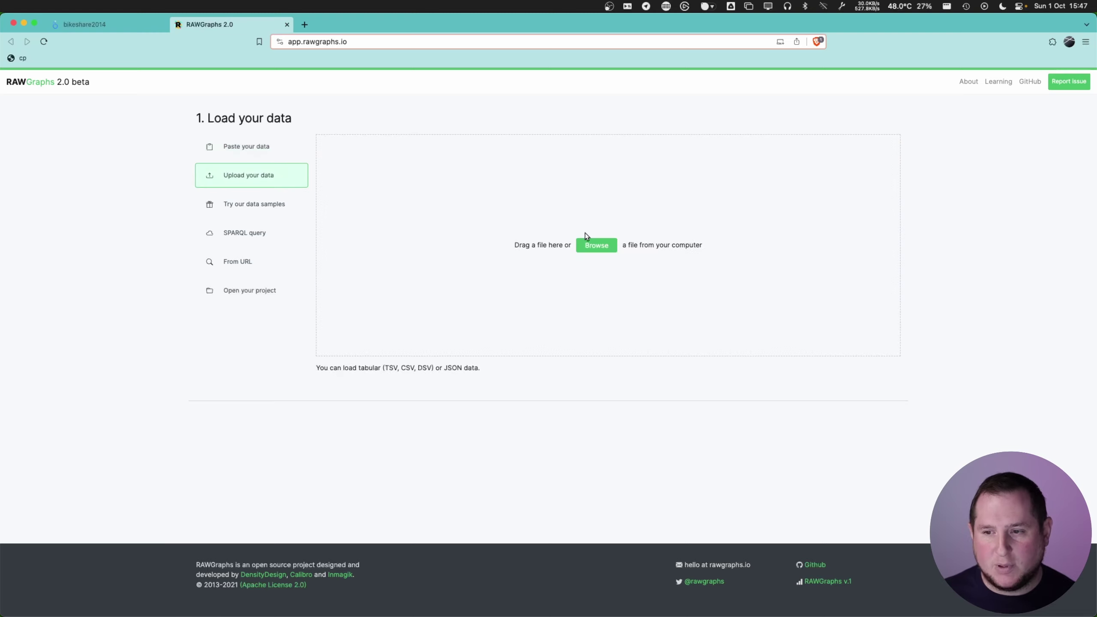
pyautogui.click(595, 246)
pyautogui.click(473, 285)
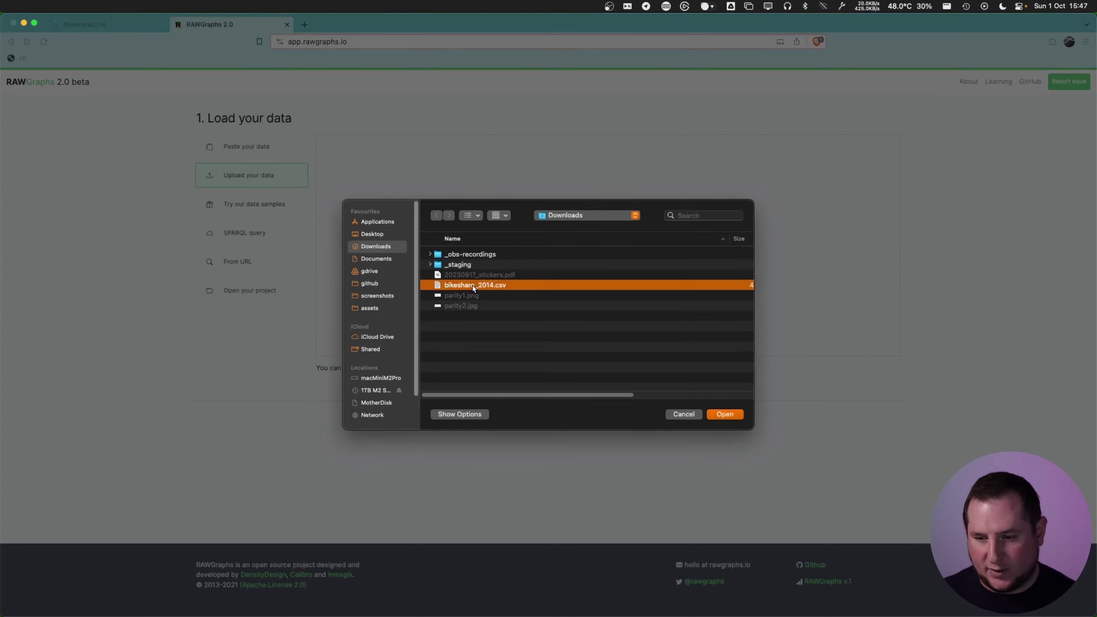
pyautogui.doubleClick(472, 286)
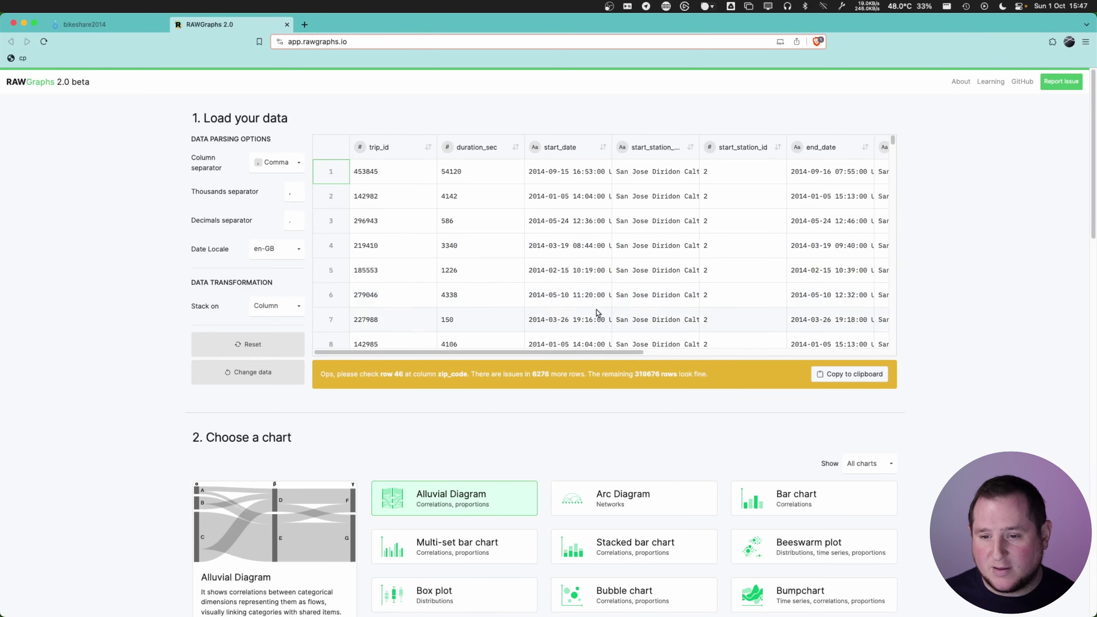
pyautogui.moveTo(381, 375); pyautogui.dragTo(465, 374)
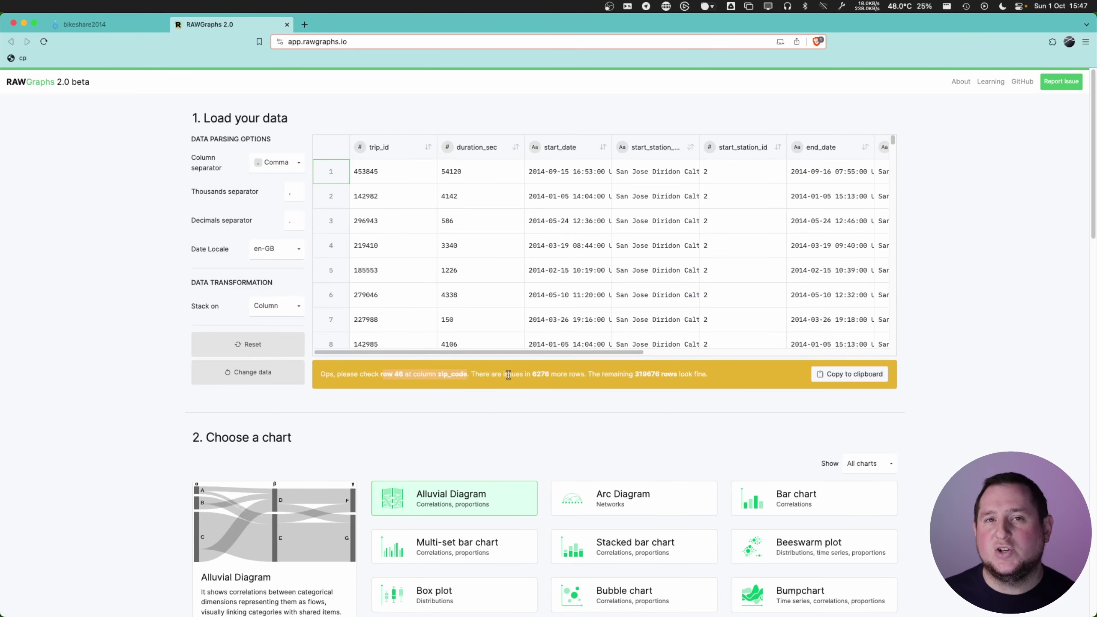
# - Look through the available chart types and choose the Treemap for the bikeshare data
pyautogui.scroll(-7, 478, 296)
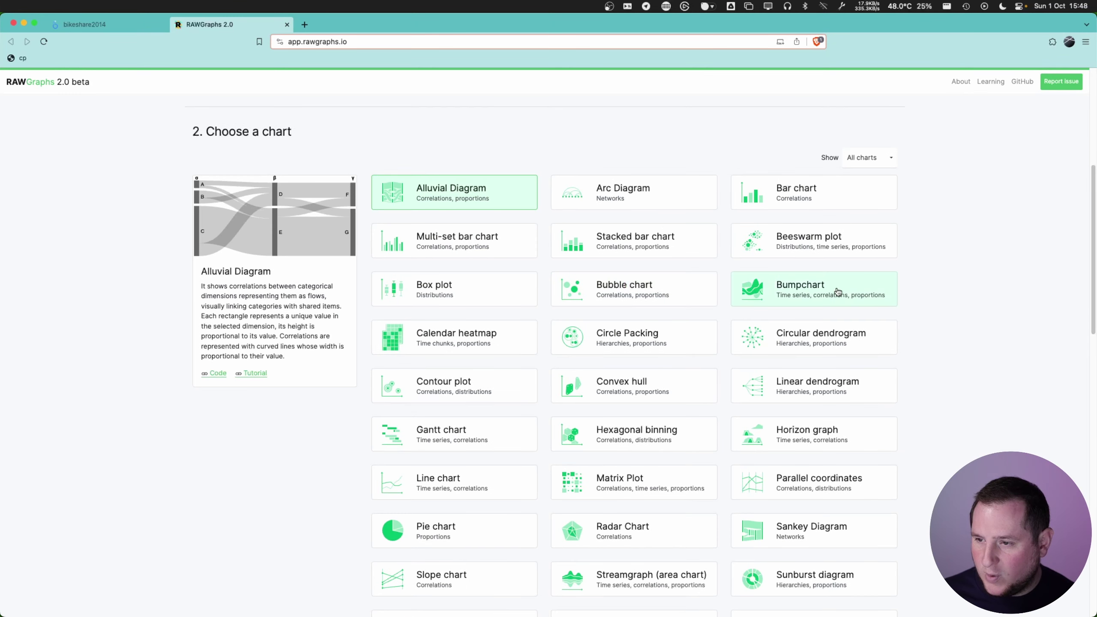
pyautogui.scroll(-1, 799, 250)
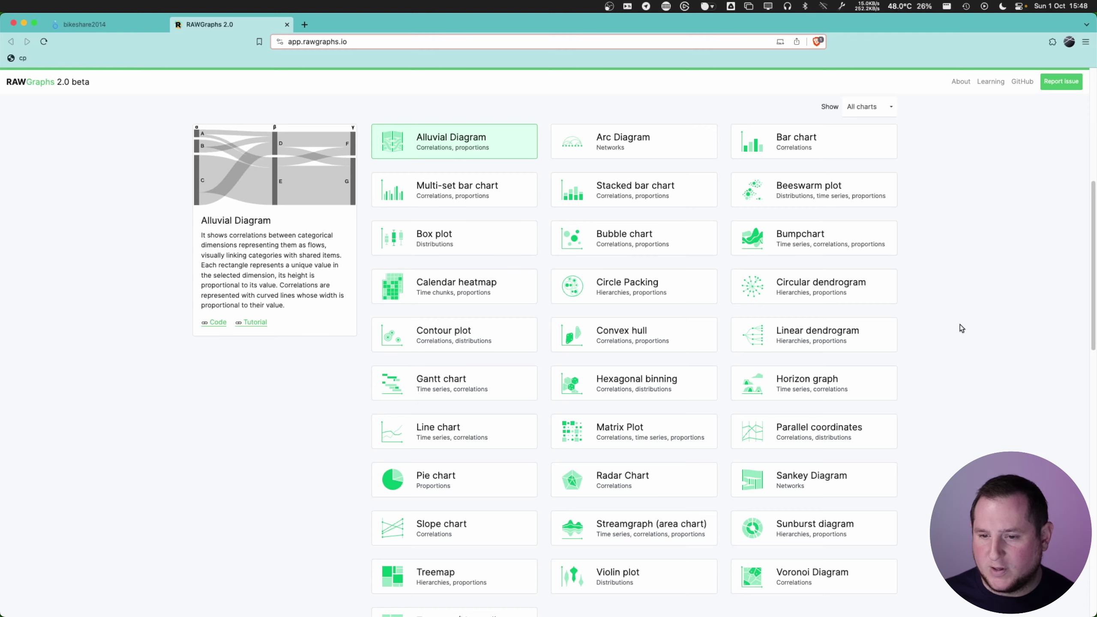
pyautogui.scroll(-2, 960, 328)
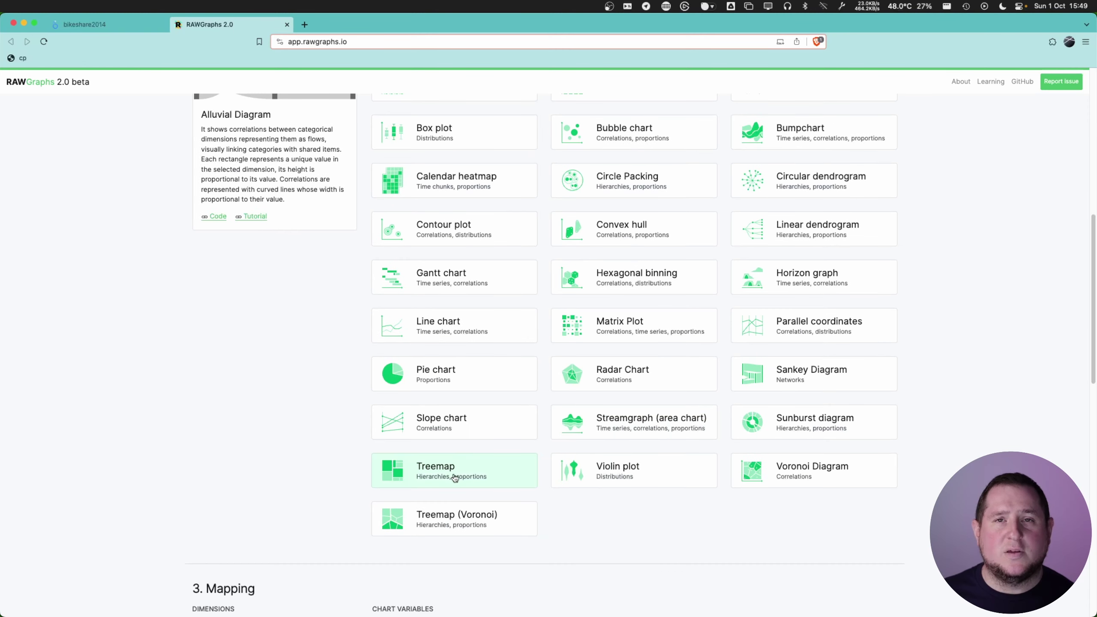
pyautogui.click(462, 474)
pyautogui.scroll(3, 462, 474)
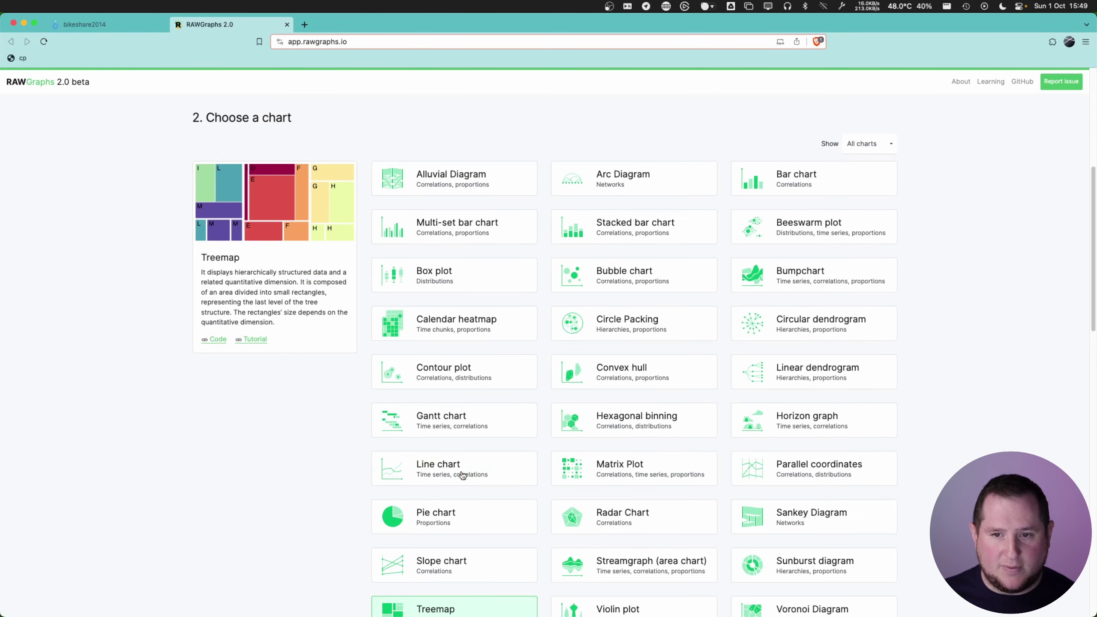
# - Map the start_date dimension to the treemap's Hierarchy variable and check the rendered chart
pyautogui.scroll(-10, 768, 308)
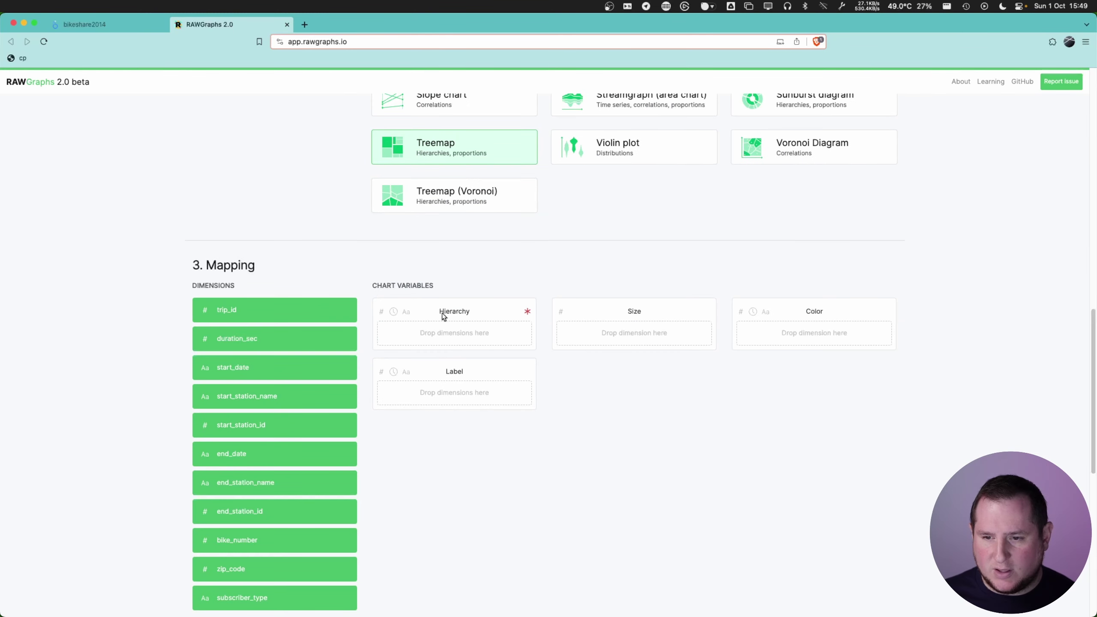
pyautogui.scroll(-1, 261, 358)
pyautogui.moveTo(235, 314); pyautogui.dragTo(428, 285)
pyautogui.scroll(-8, 361, 225)
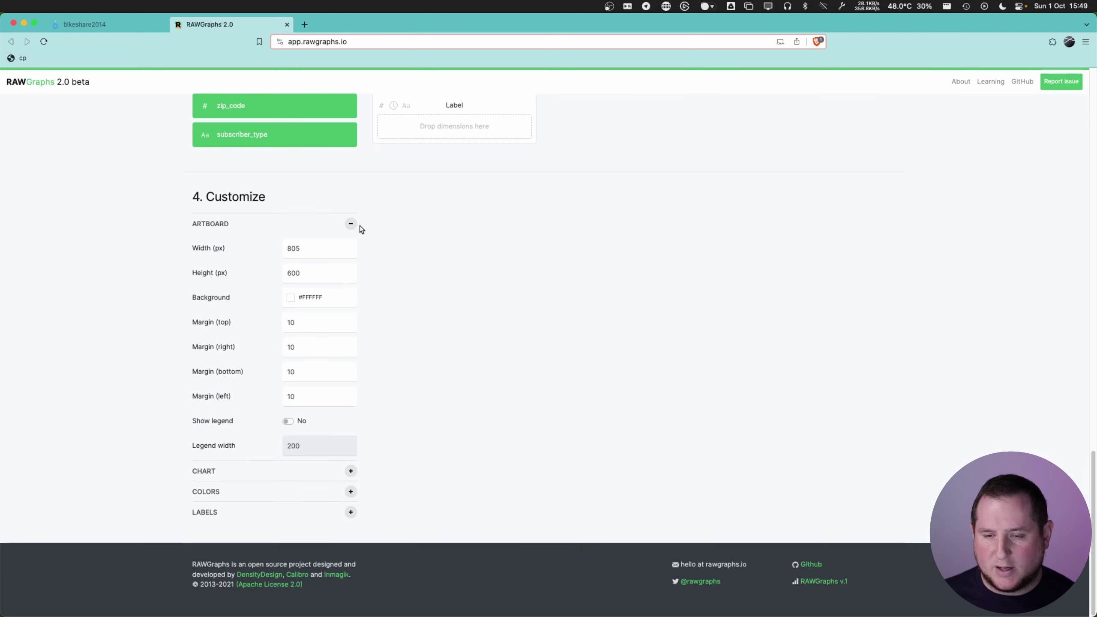
pyautogui.scroll(9, 289, 322)
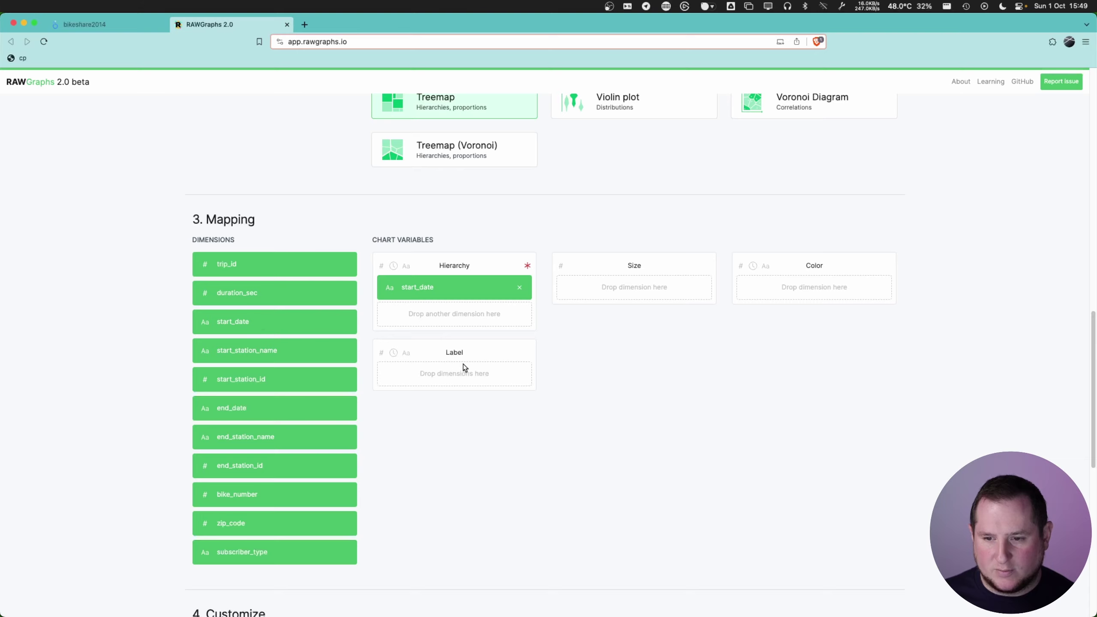
pyautogui.scroll(-5, 464, 367)
pyautogui.scroll(6, 600, 181)
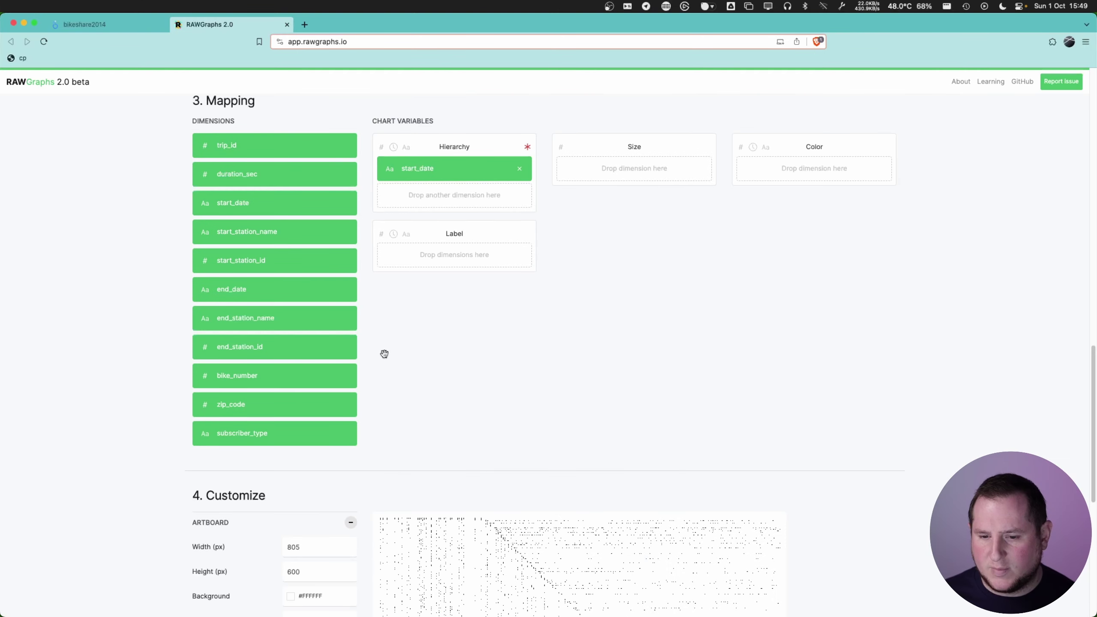
pyautogui.scroll(-6, 384, 353)
# - Keep waiting for the unresponsive page, and stack the loaded data on start_date
pyautogui.scroll(15, 383, 353)
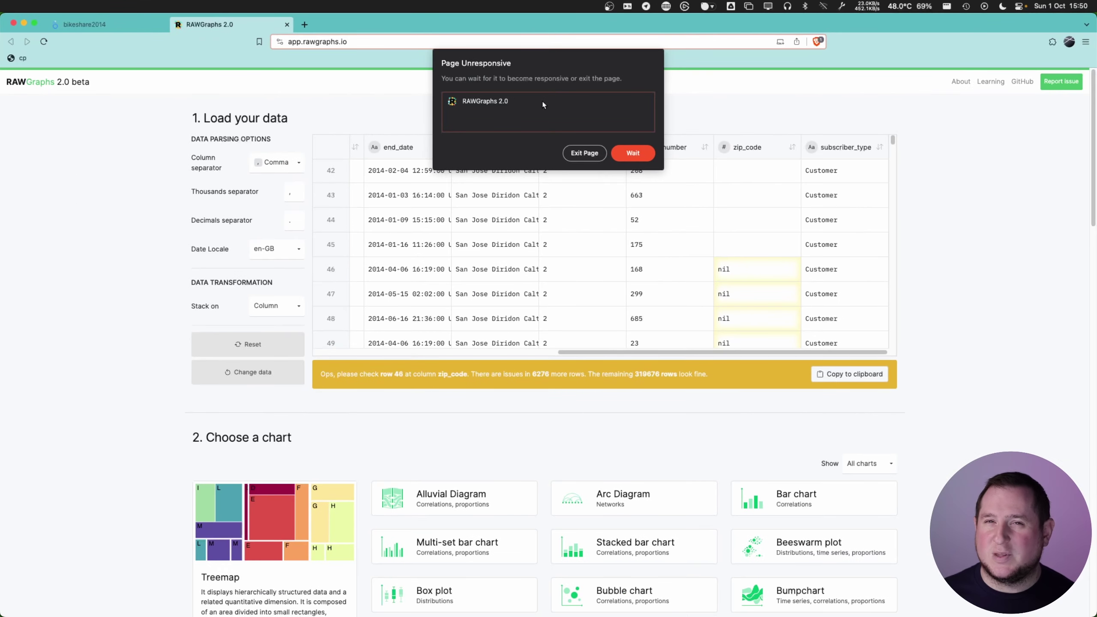
pyautogui.click(627, 157)
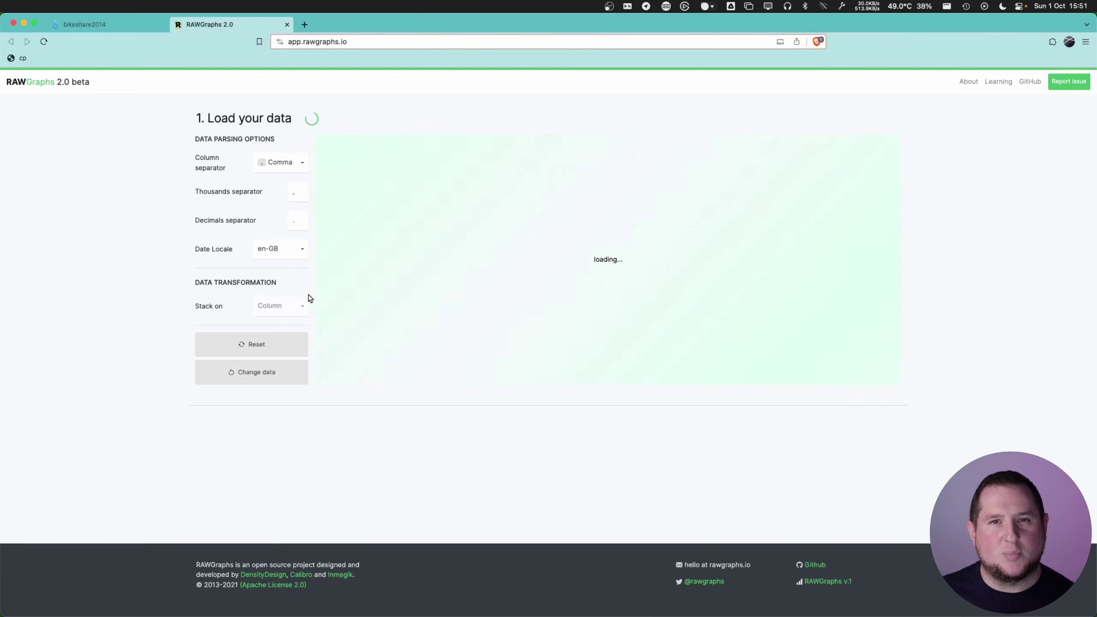
pyautogui.click(276, 306)
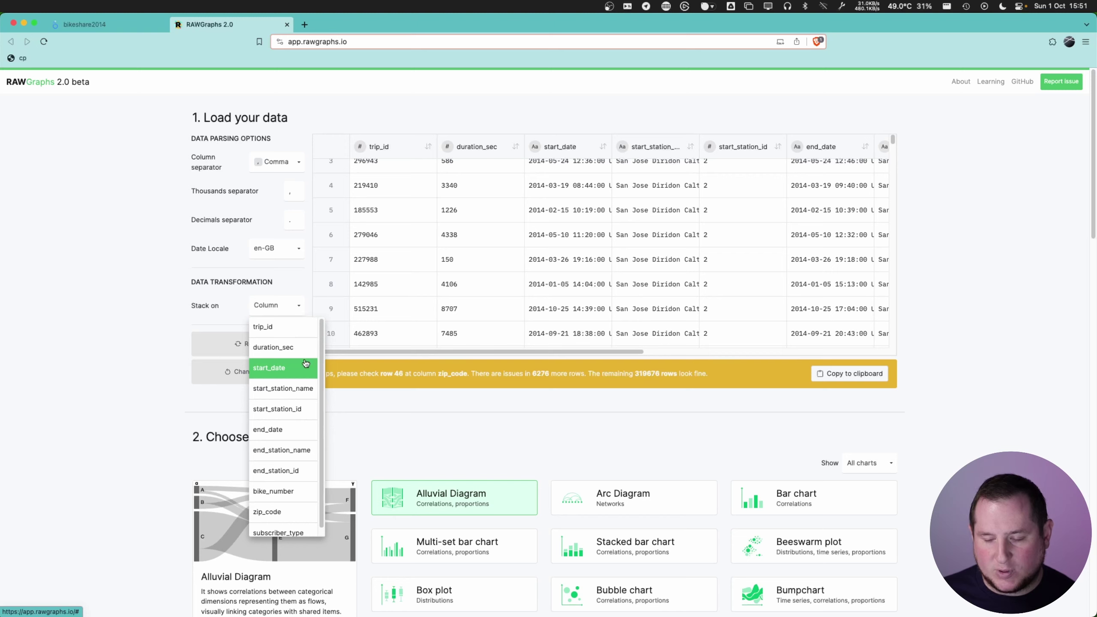
pyautogui.click(283, 368)
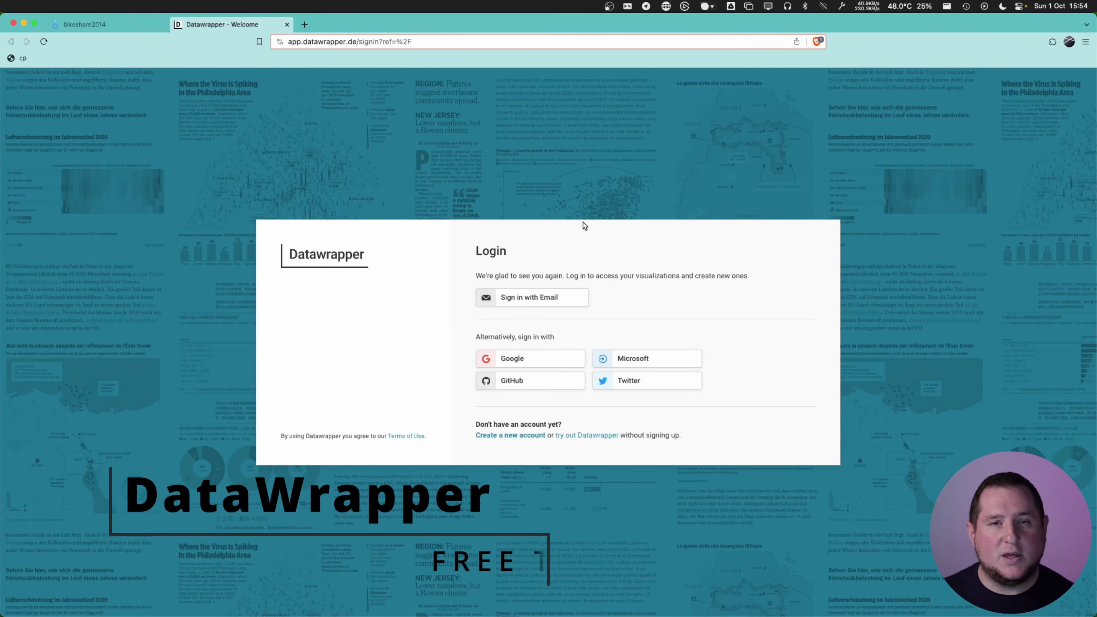
# - In Datawrapper, start a chart without signing up and load the bikeshare trip data through the XLS/CSV upload
pyautogui.click(596, 439)
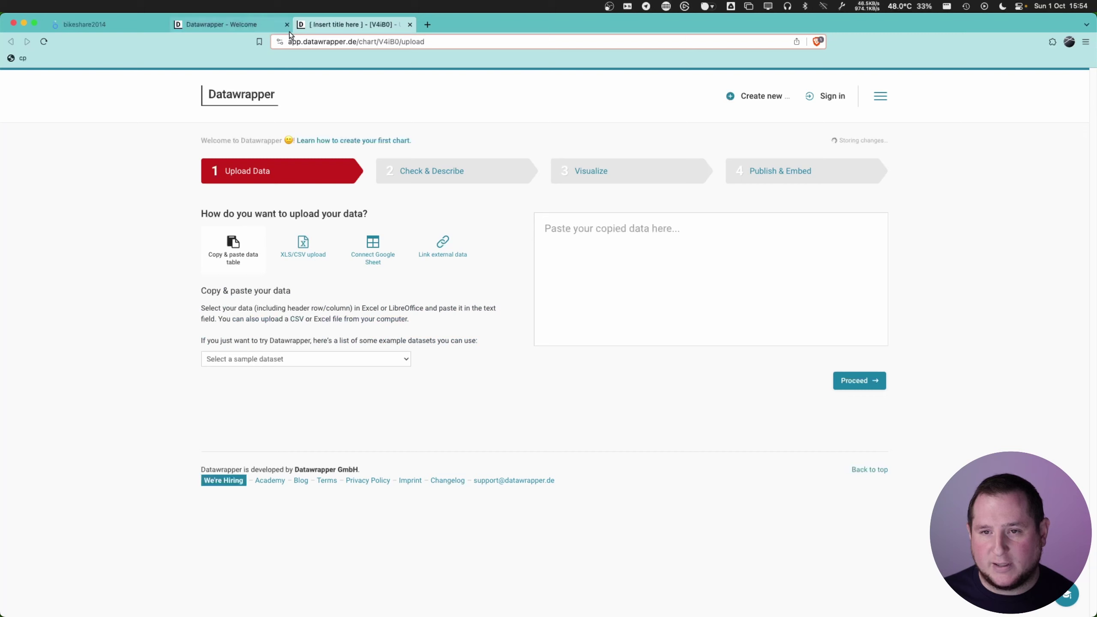
pyautogui.click(287, 25)
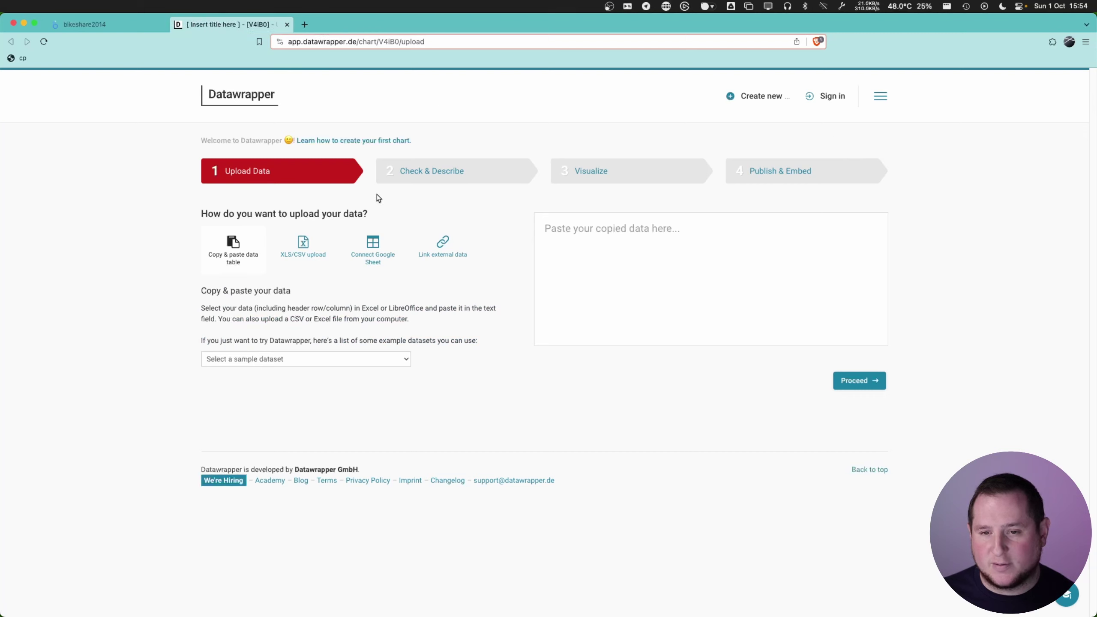
pyautogui.click(304, 255)
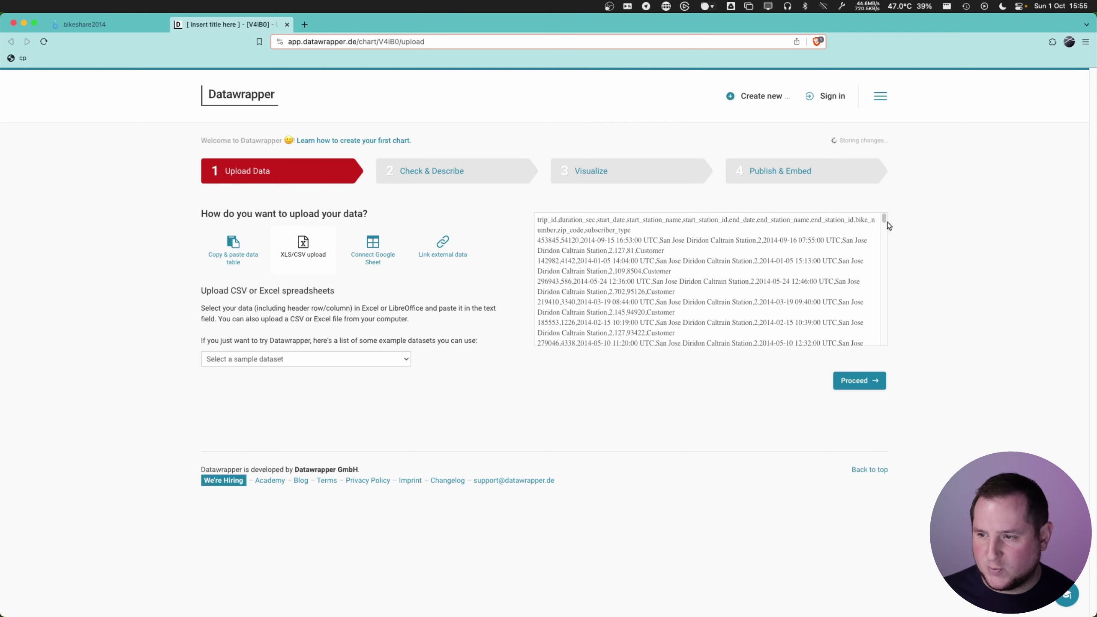
pyautogui.moveTo(885, 220); pyautogui.dragTo(884, 234)
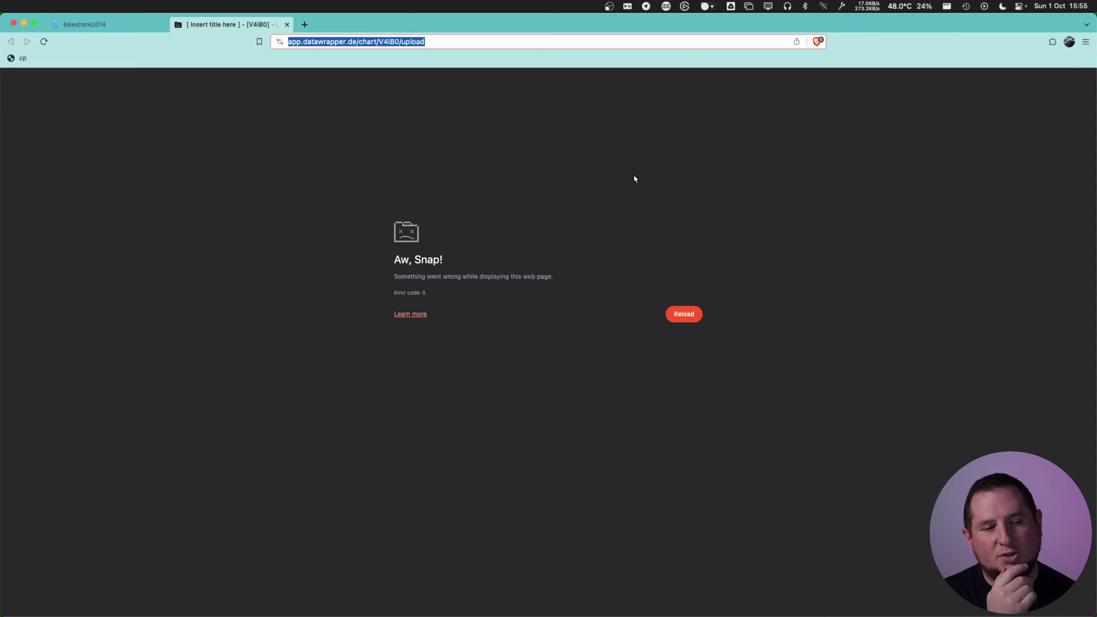
# - Reload the crashed Datawrapper upload page and upload bikeshare_2014.csv from the Downloads folder again
pyautogui.press('Return')
pyautogui.click(303, 246)
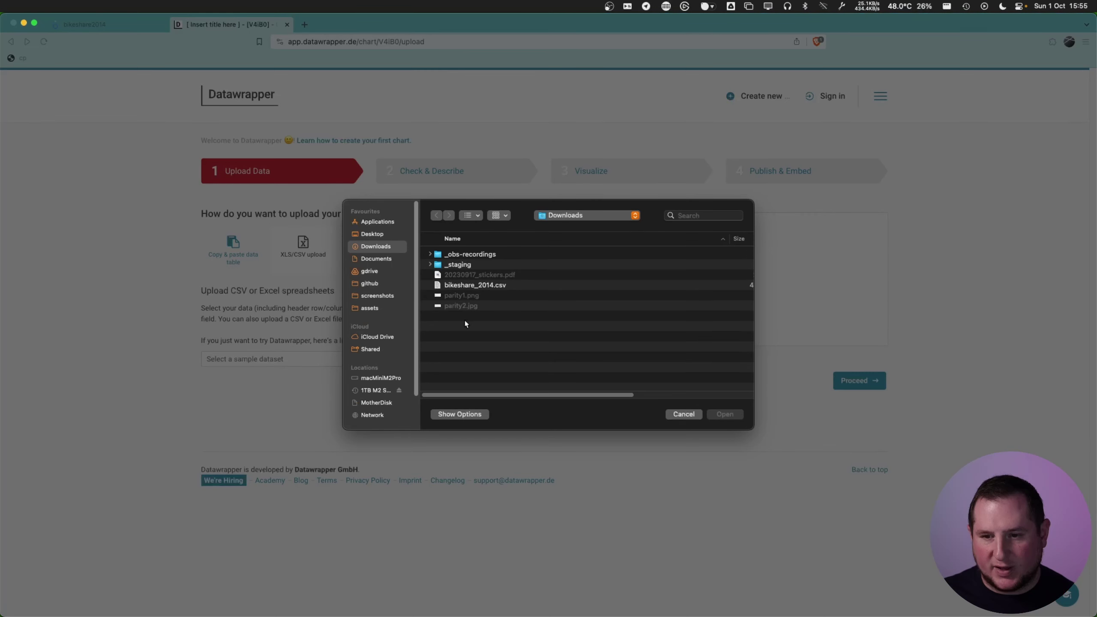
pyautogui.doubleClick(474, 287)
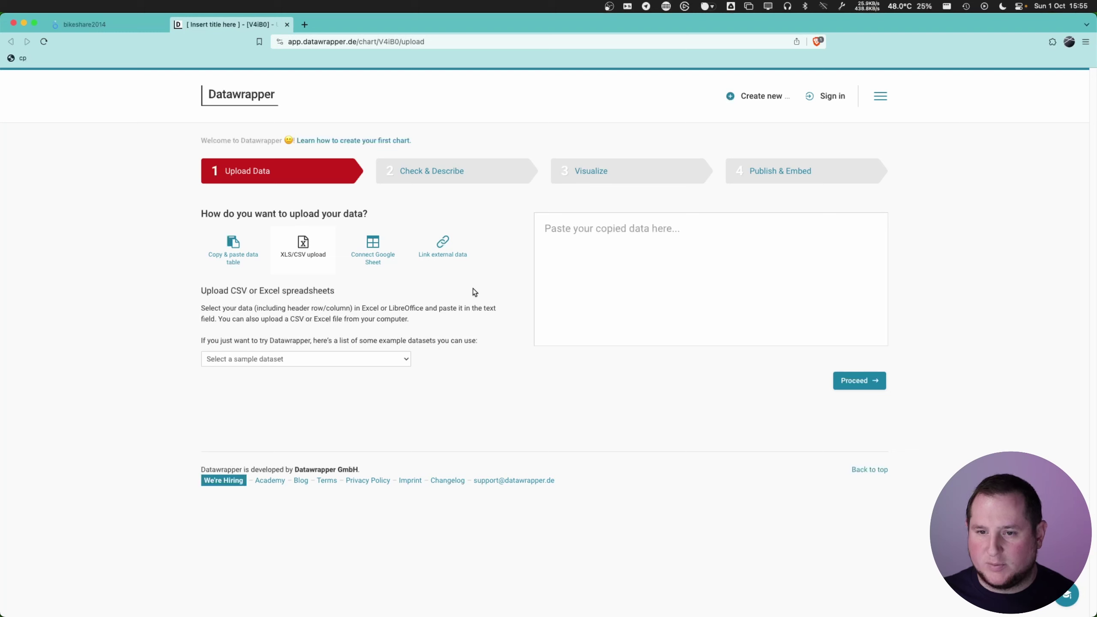
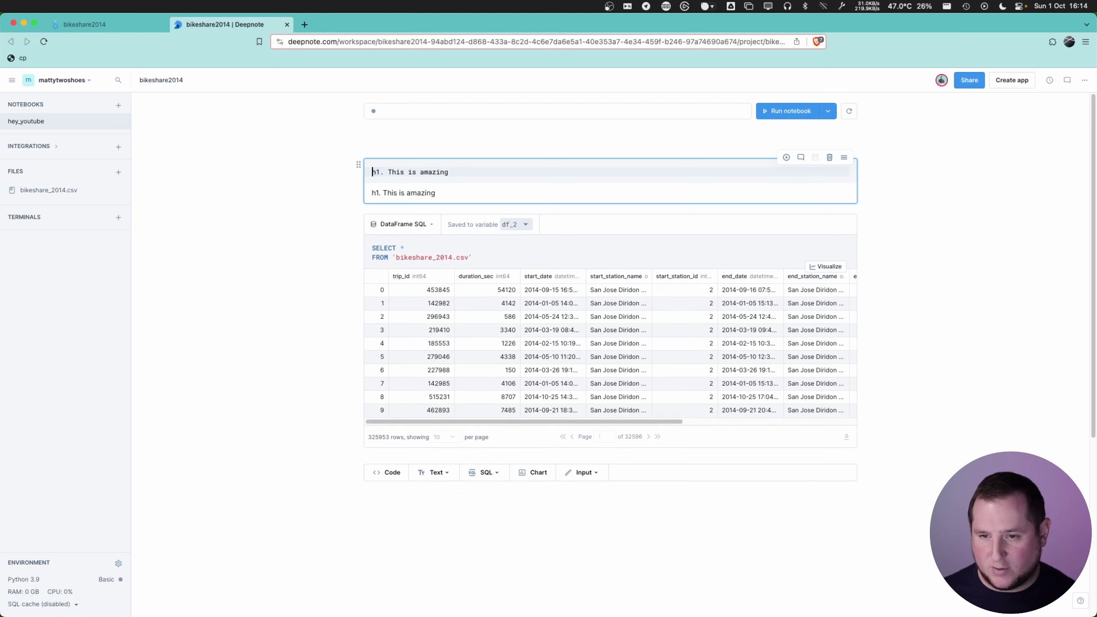
# - In Deepnote, replace the first text block's content with the top-level Markdown heading "# BikeShare 2014"
pyautogui.hotkey('alt', 'Left')
pyautogui.hotkey('alt', 'Left')
pyautogui.hotkey('alt', 'Left')
pyautogui.press('BackSpace')
pyautogui.press('BackSpace')
pyautogui.press('BackSpace')
pyautogui.press('BackSpace')
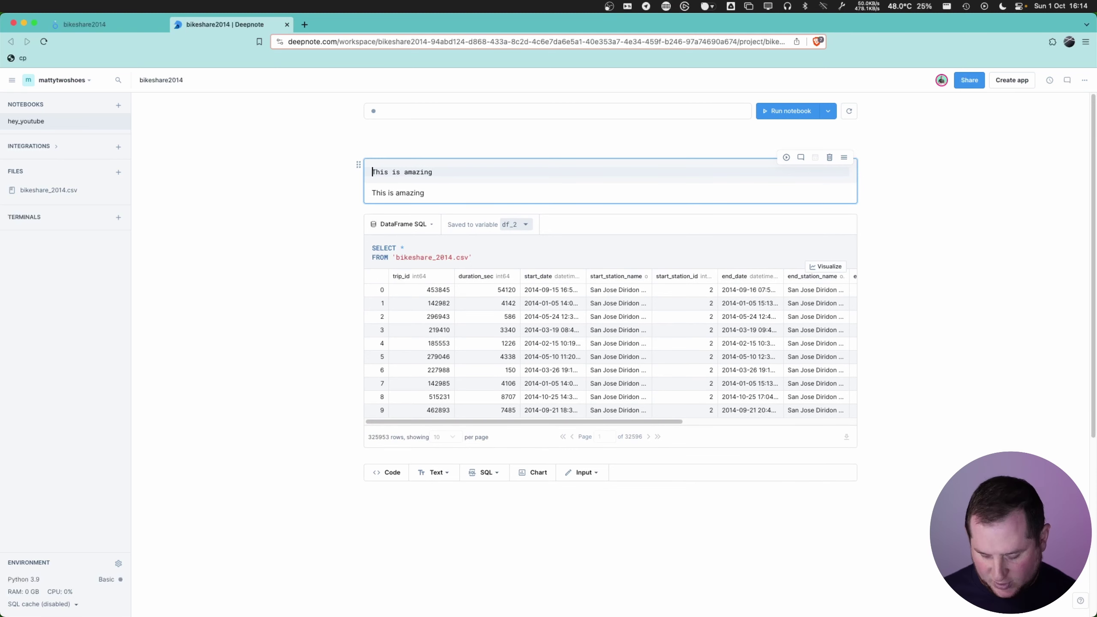
pyautogui.write('#')
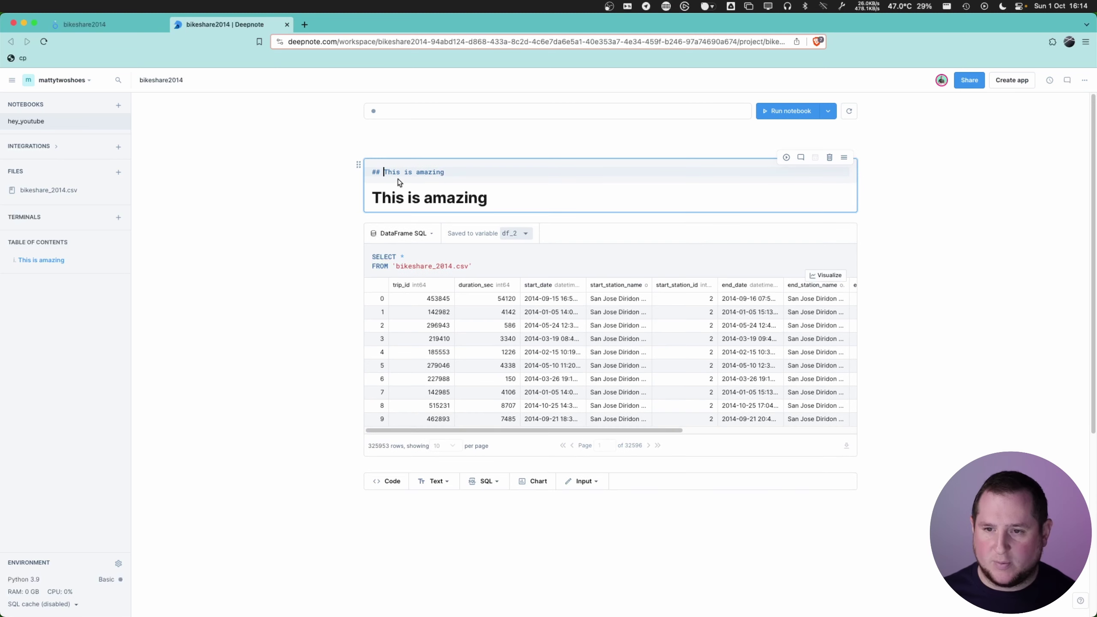
pyautogui.moveTo(382, 167); pyautogui.dragTo(470, 166)
pyautogui.write('Bike')
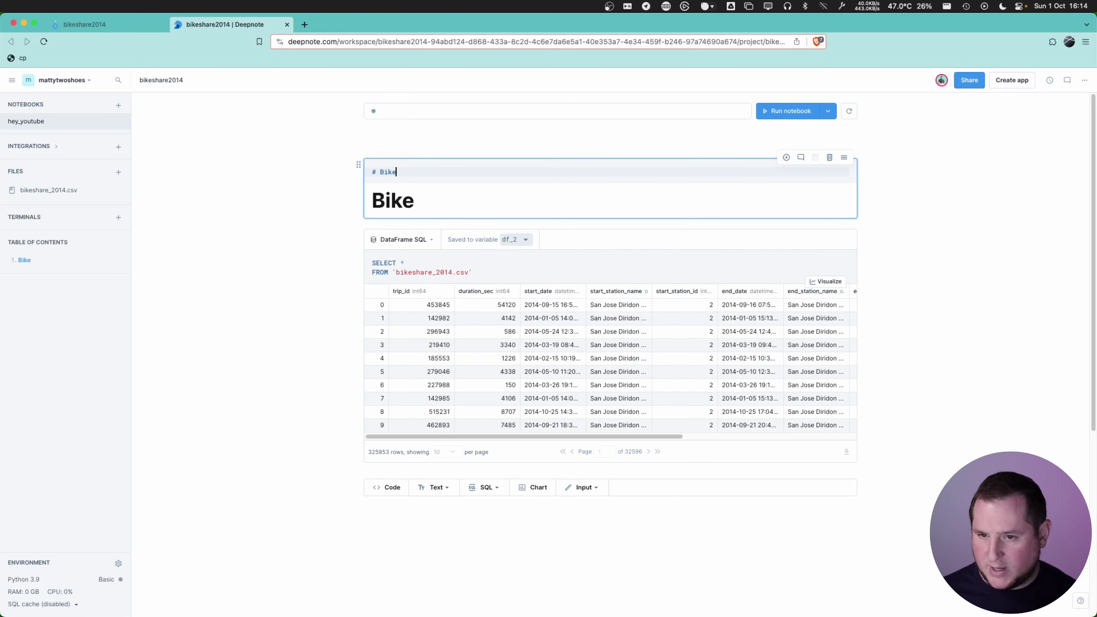
pyautogui.write('Share 2014')
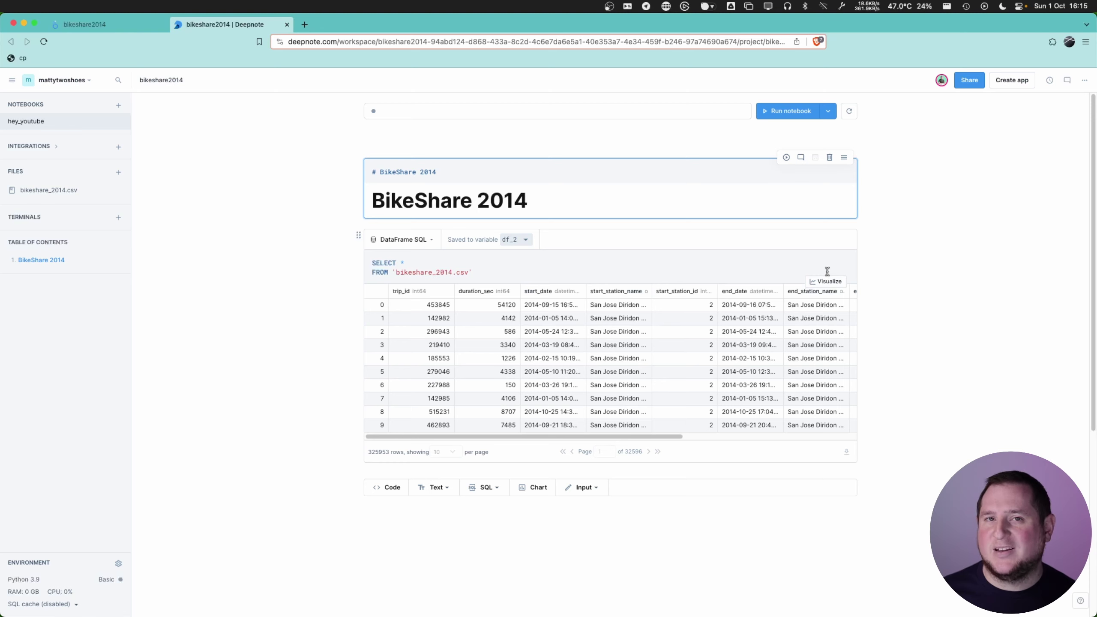
# - Check the figures on the Looker Studio bikeshare2014 dashboard as a reference and return to the Deepnote notebook
pyautogui.scroll(-1, 812, 294)
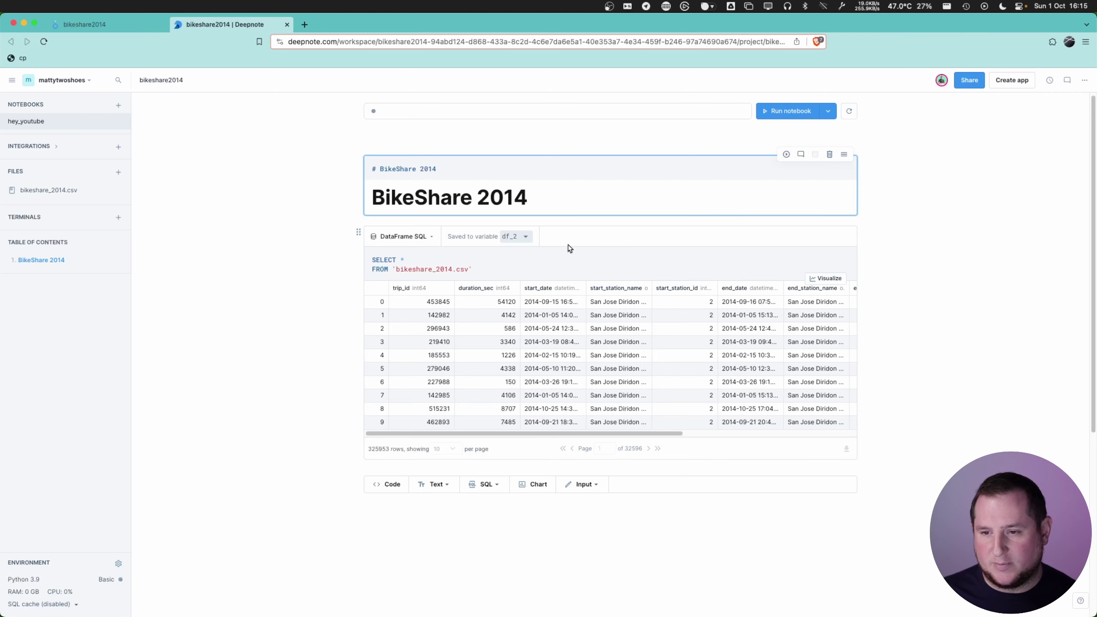
pyautogui.click(101, 24)
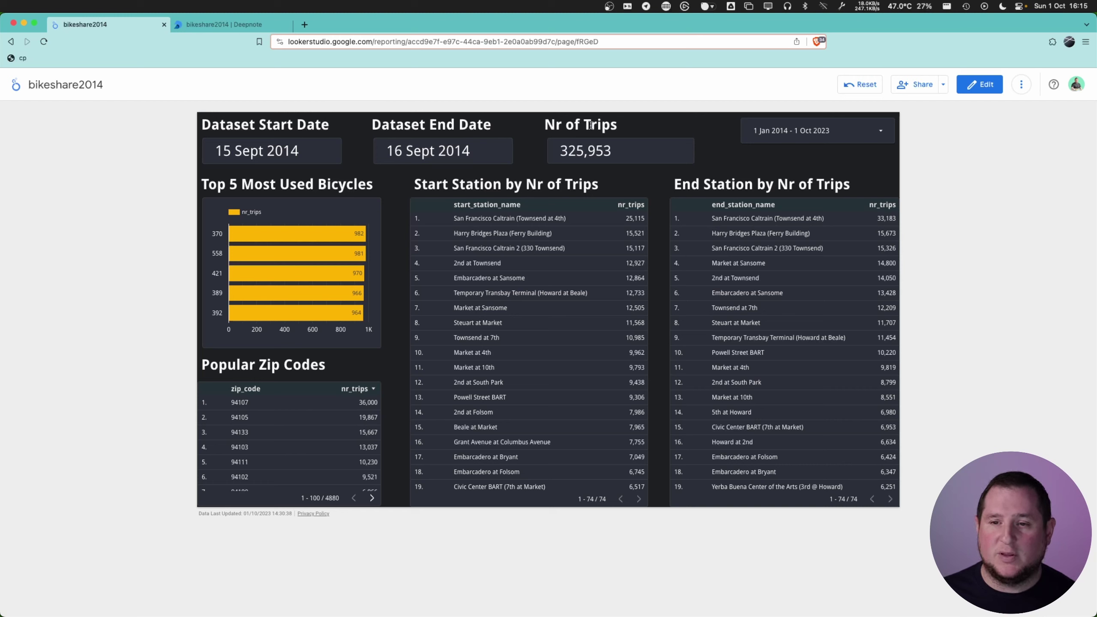
pyautogui.click(248, 24)
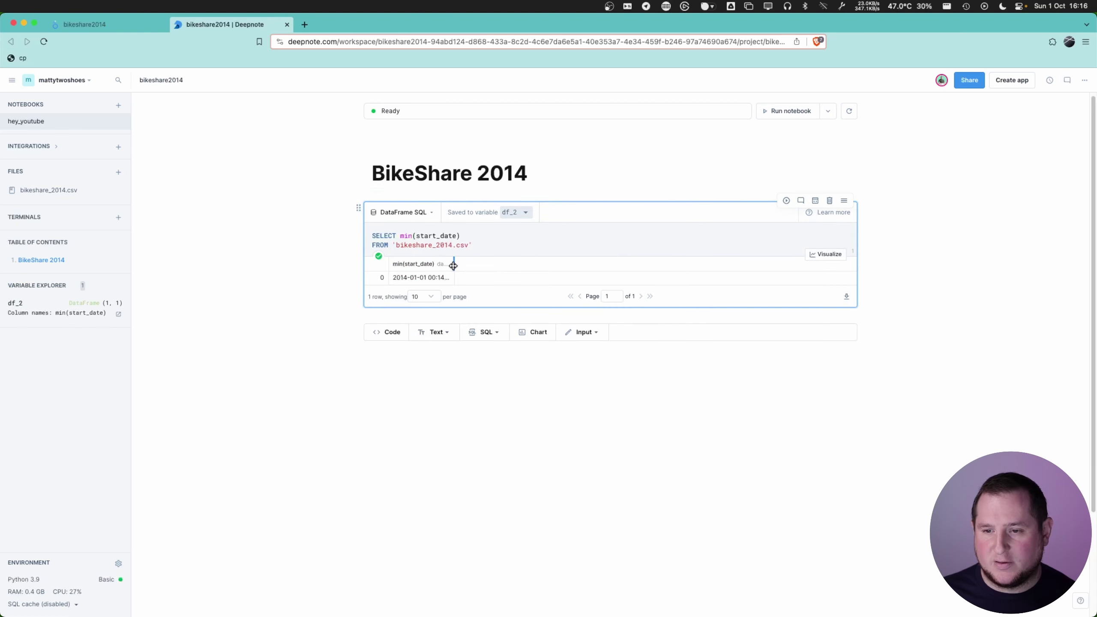
# - Widen the min(start_date) result column and alias that query column AS "Start Date of Dataset"
pyautogui.moveTo(485, 262); pyautogui.dragTo(482, 263)
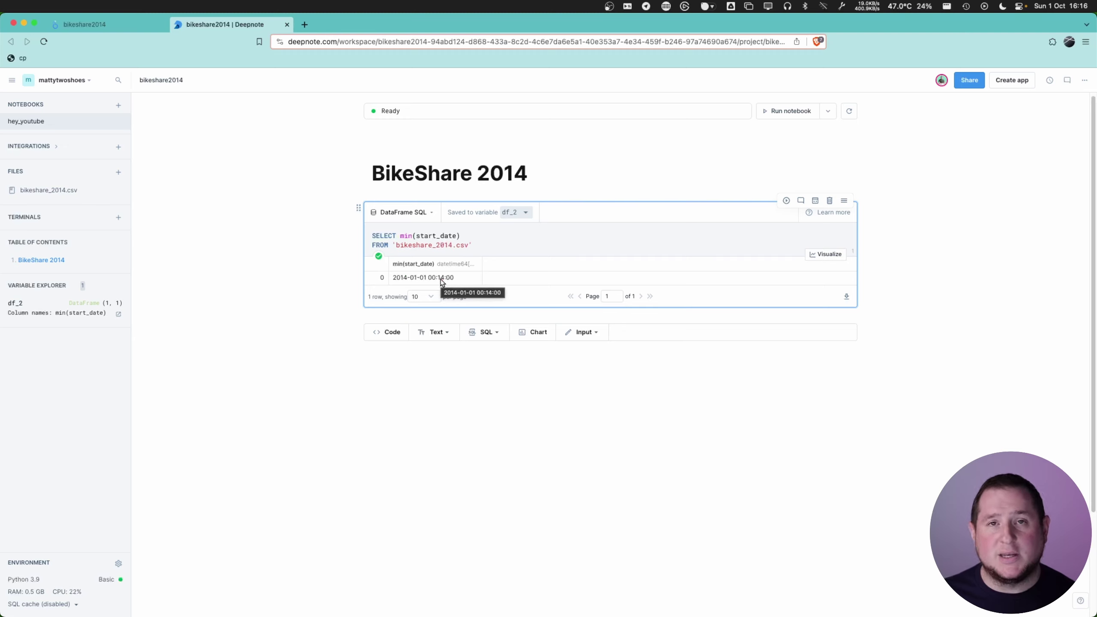
pyautogui.click(468, 241)
pyautogui.write('AS "Start Date of Dataset"')
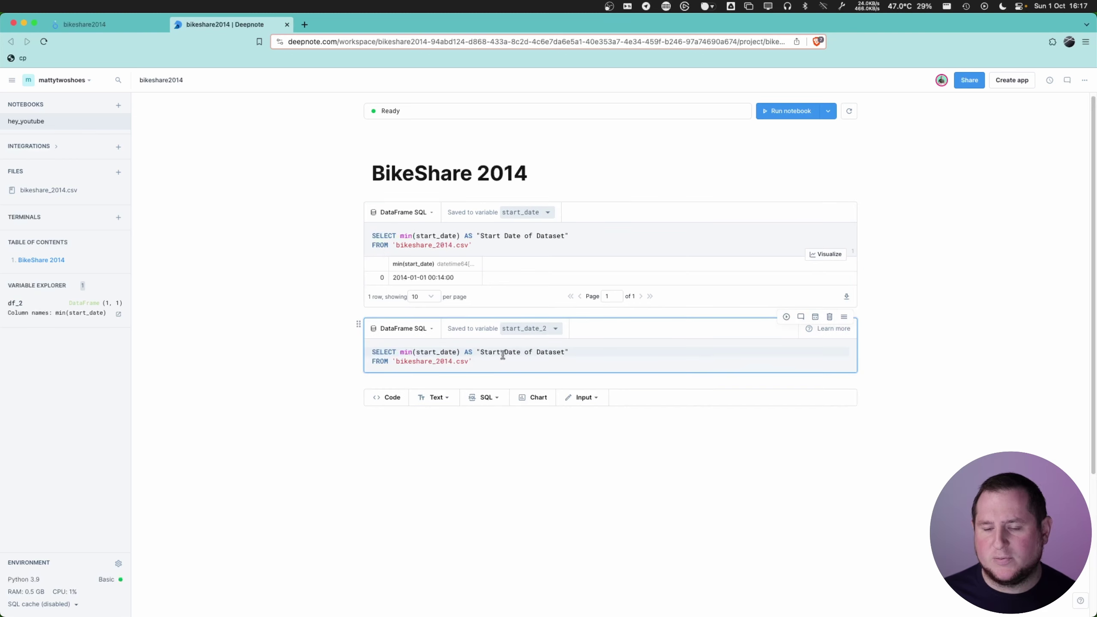
# - Edit the second SQL block's query to select max(end_date) AS "End Date of Dataset"
pyautogui.click(503, 354)
pyautogui.doubleClick(406, 352)
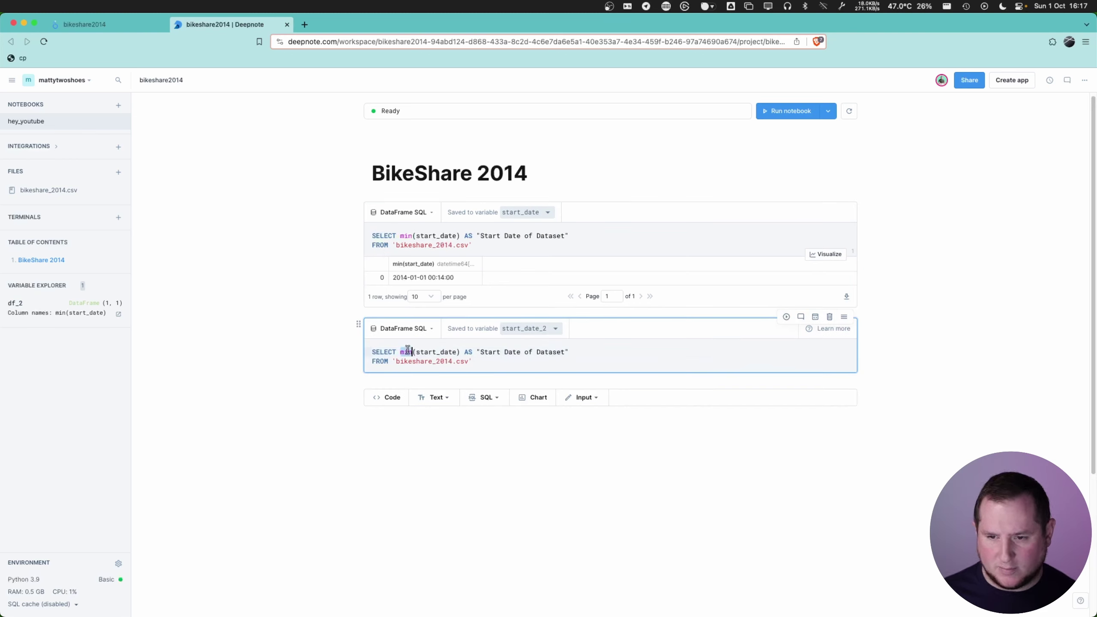
pyautogui.write('max')
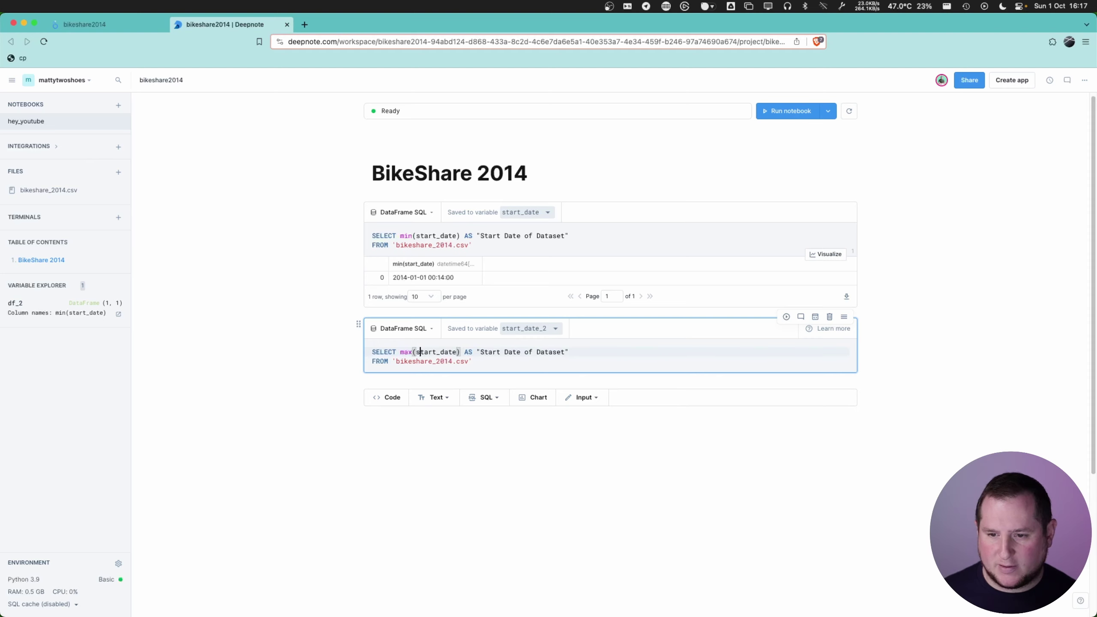
pyautogui.doubleClick(419, 352)
pyautogui.write('end_date')
pyautogui.doubleClick(483, 352)
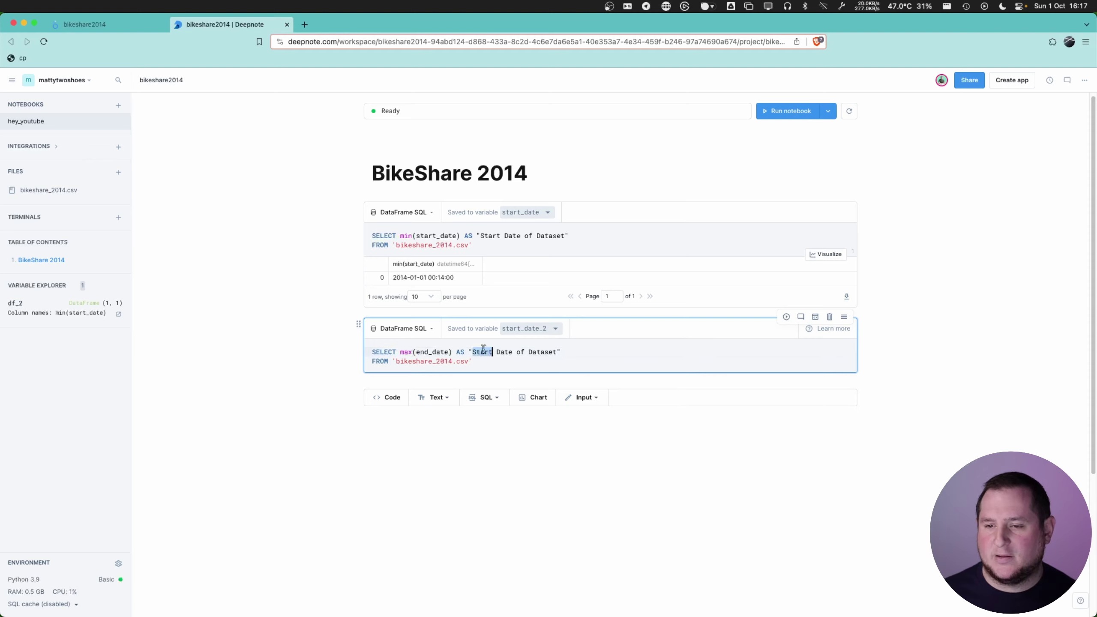
pyautogui.write('End')
pyautogui.press('Escape')
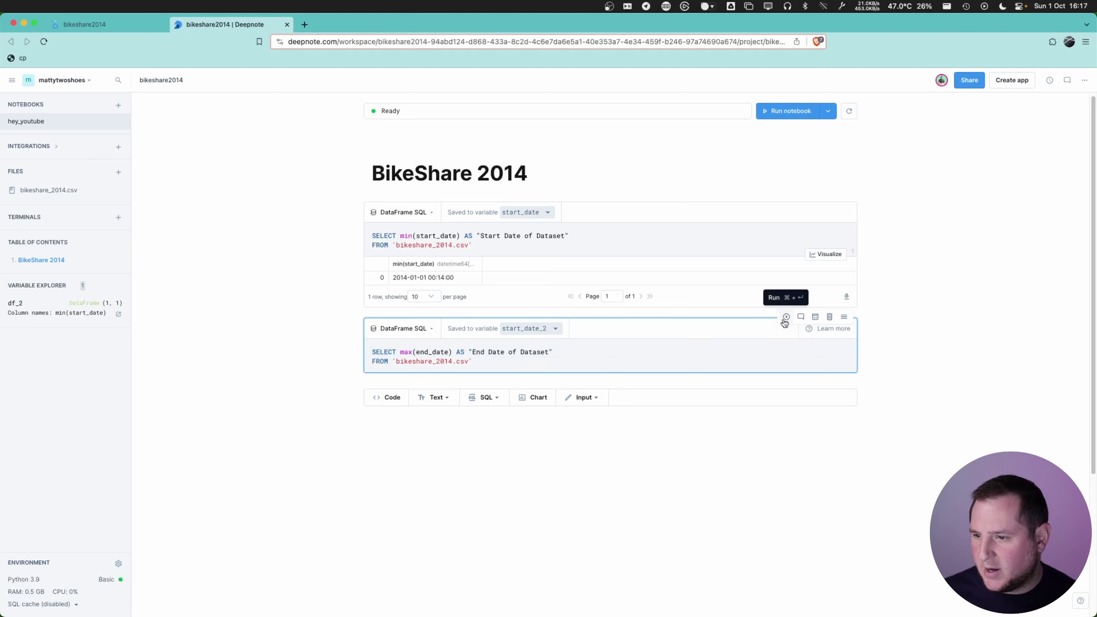
# - Run the second SQL block and compare its end date with the Looker Studio bikeshare2014 dashboard
pyautogui.click(786, 317)
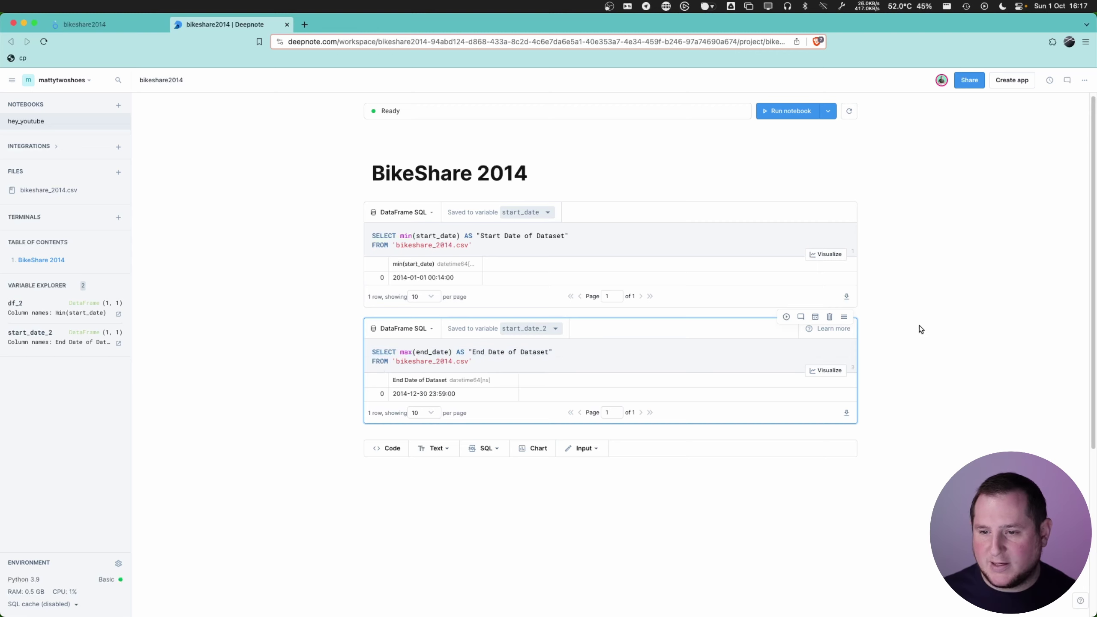
pyautogui.click(786, 317)
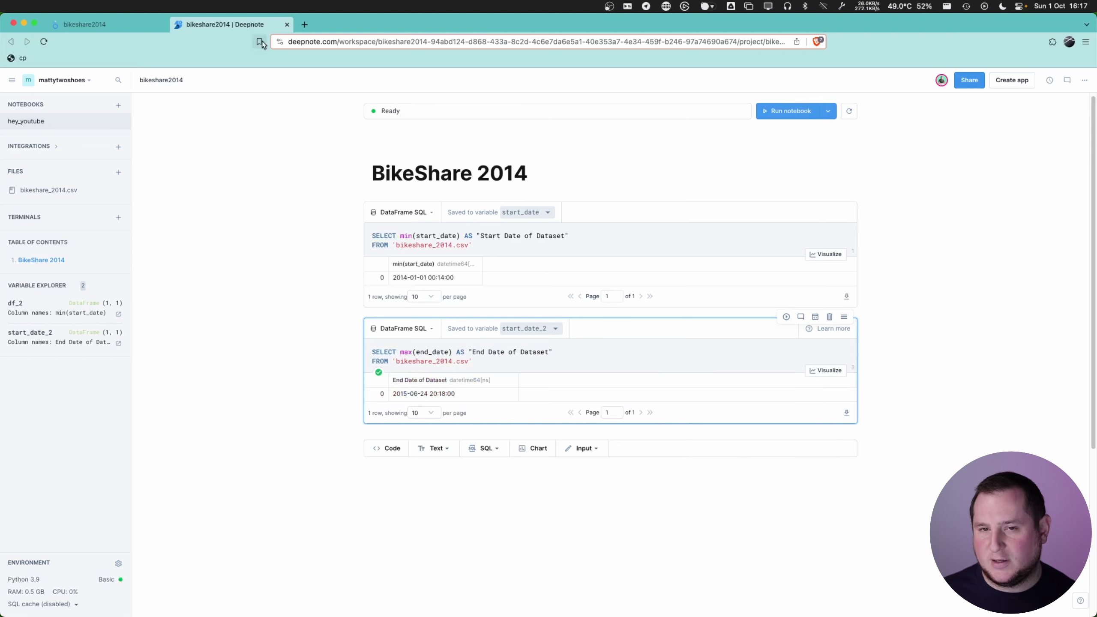
pyautogui.click(99, 26)
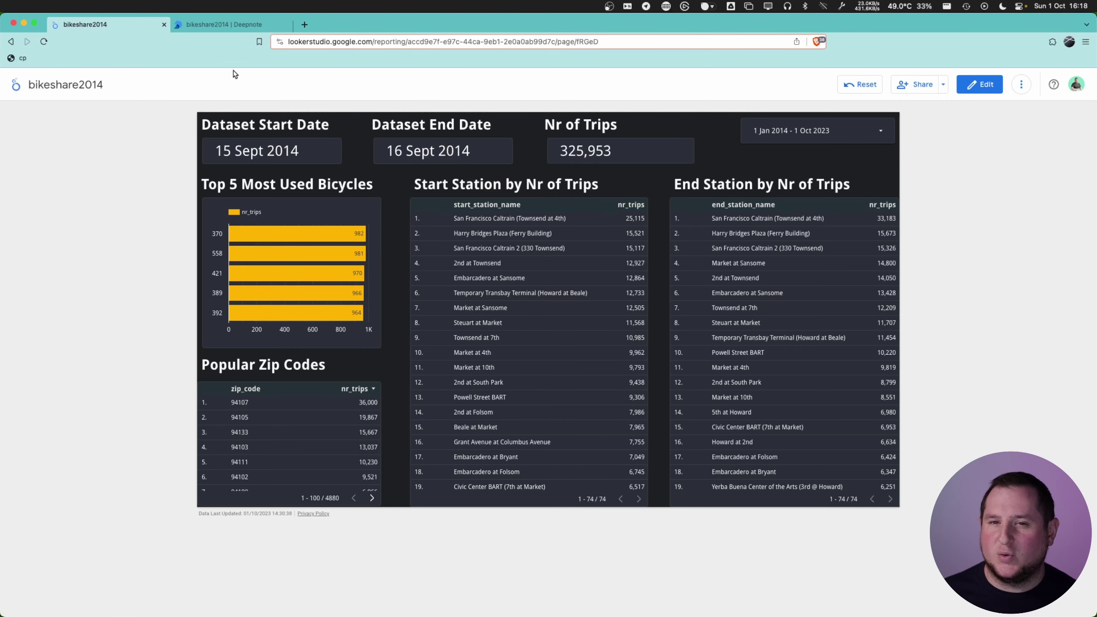
# - In the Deepnote notebook, finish the most_used_bicycles query with bike_number, count(distinct trip_id) AS nr_trips, ORDER BY 2 DESC and LIMIT 5, and run it
pyautogui.click(225, 30)
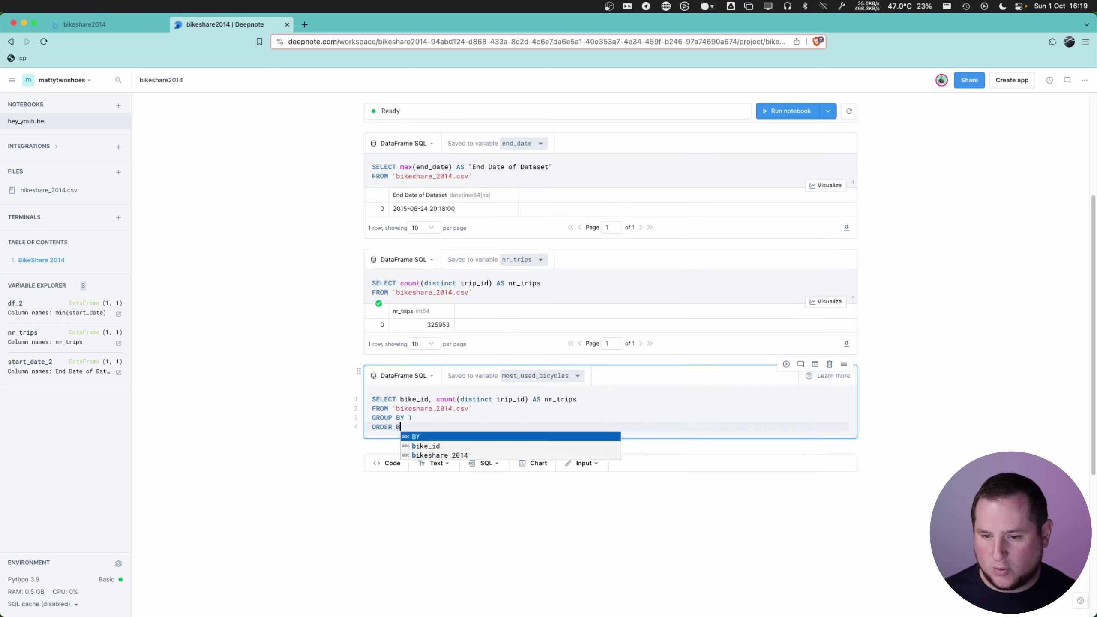
pyautogui.write('Y 2 DESC')
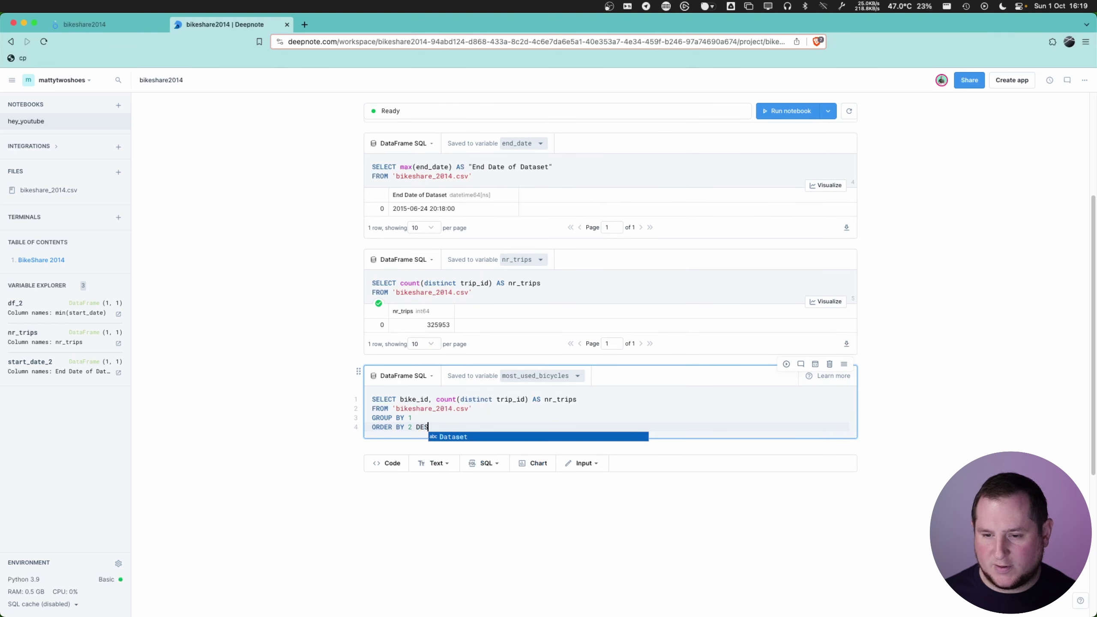
pyautogui.press('Return')
pyautogui.write('LIMIT 5')
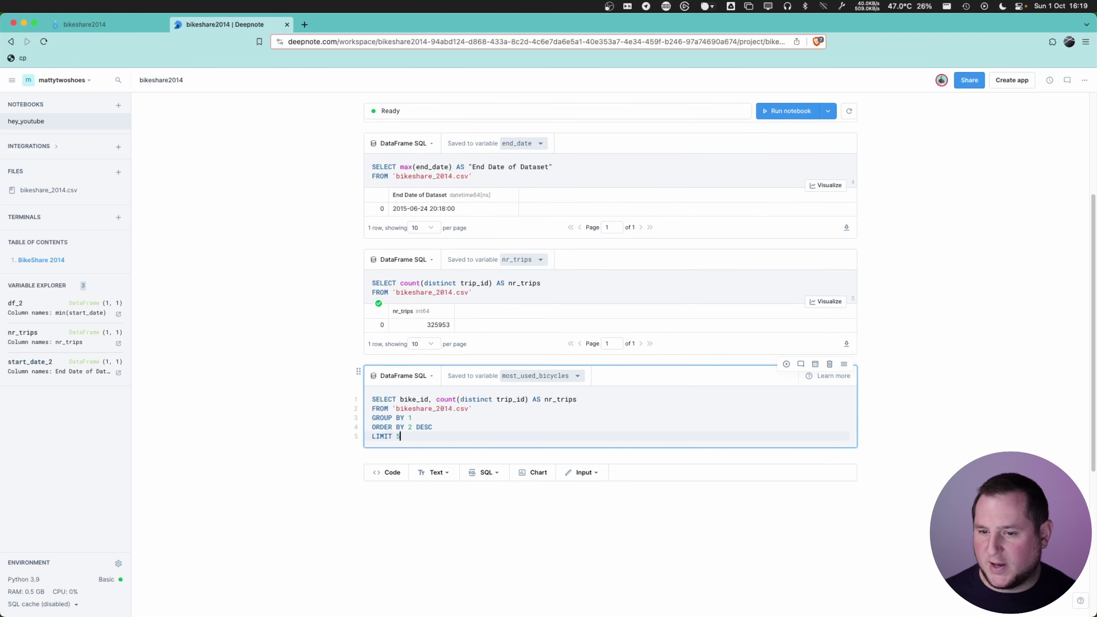
pyautogui.press('super+Return')
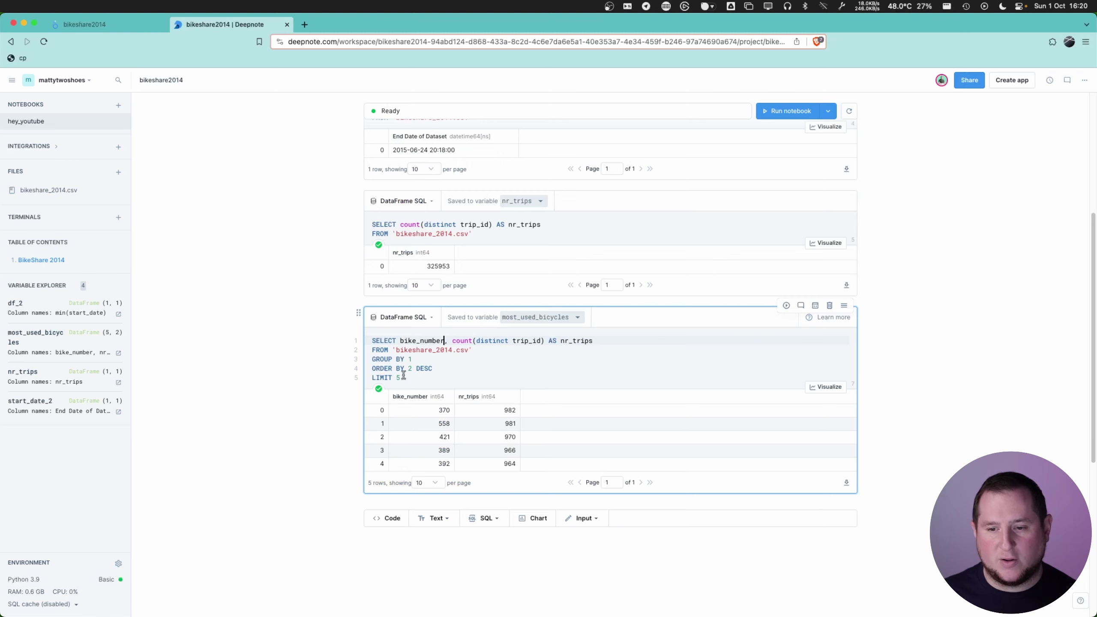
pyautogui.moveTo(402, 376); pyautogui.dragTo(366, 344)
pyautogui.click(449, 358)
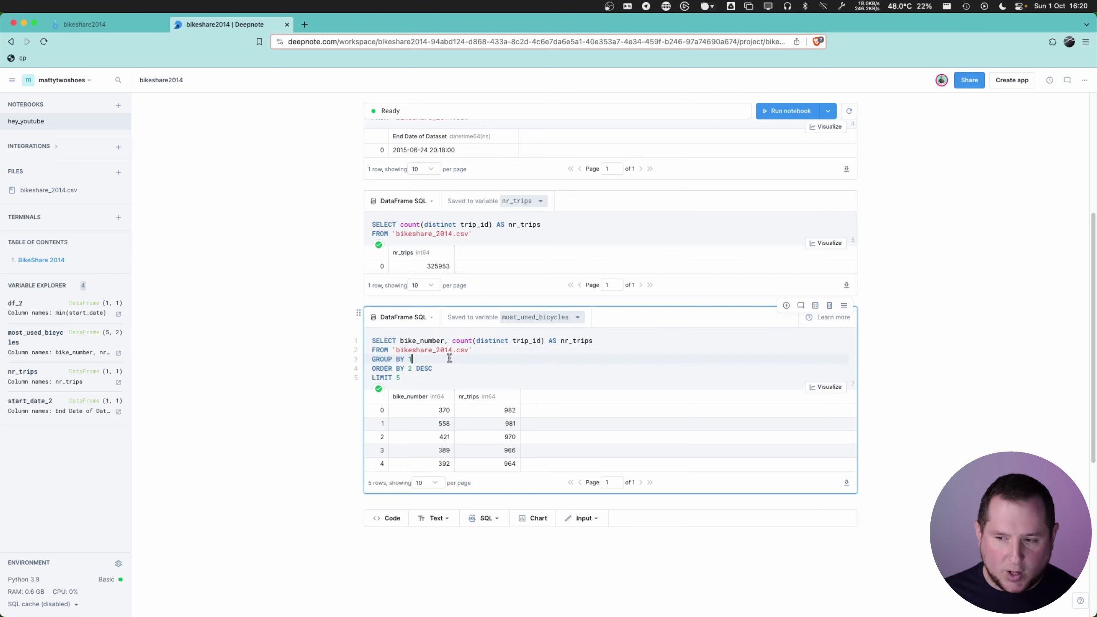
# - Visualize most_used_bicycles as an orange bar chart with nr_trips on X and bike_number on Y, and run the whole notebook
pyautogui.click(827, 388)
pyautogui.scroll(-3, 820, 367)
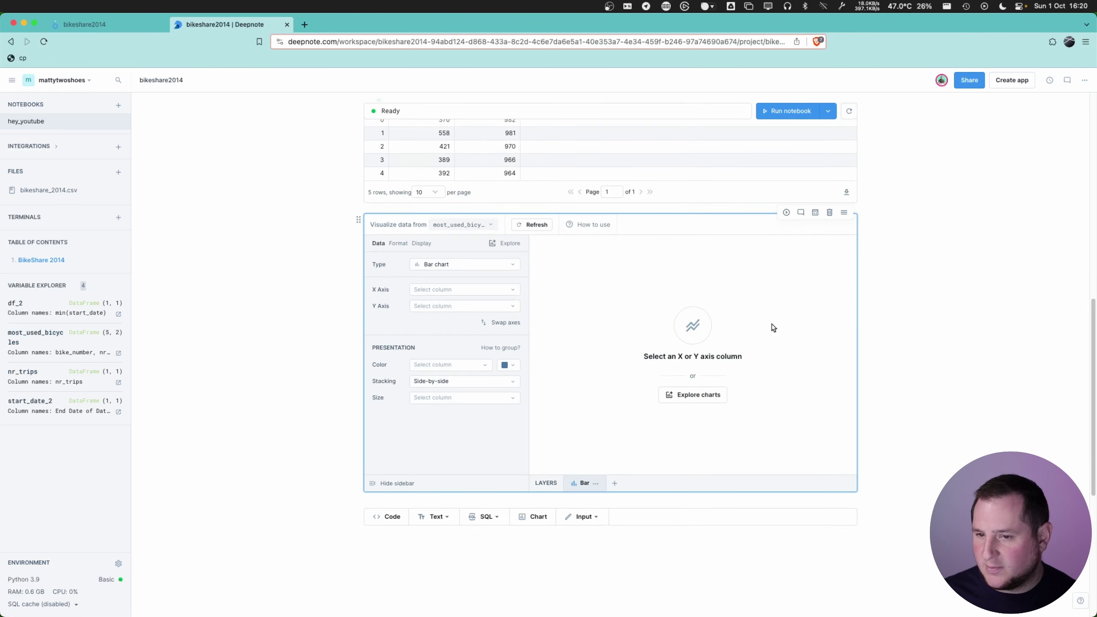
pyautogui.scroll(3, 468, 271)
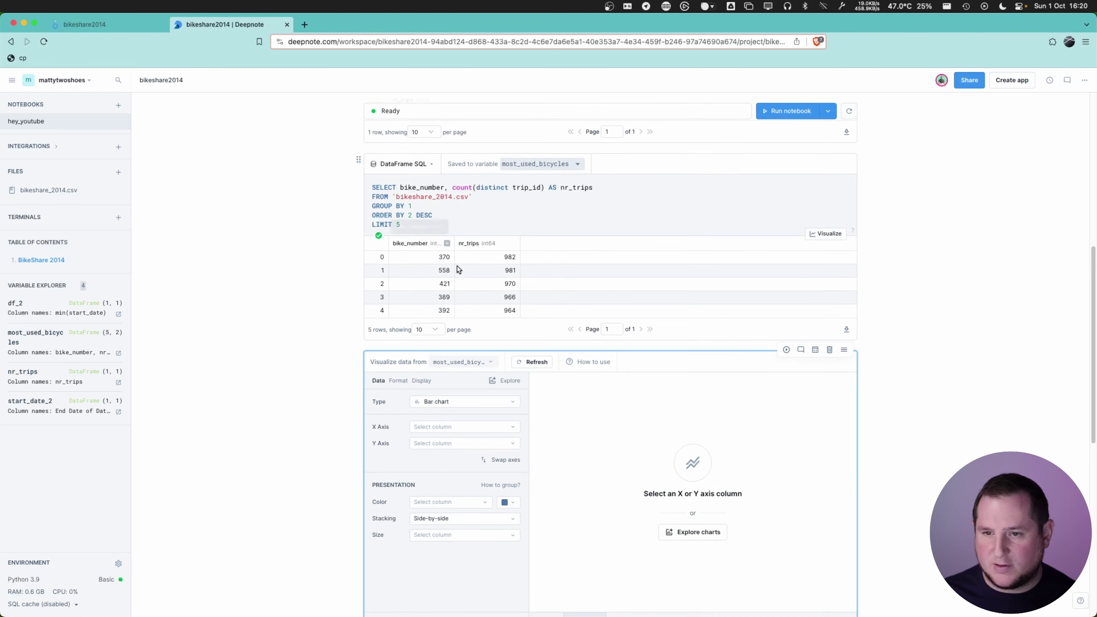
pyautogui.scroll(-4, 488, 205)
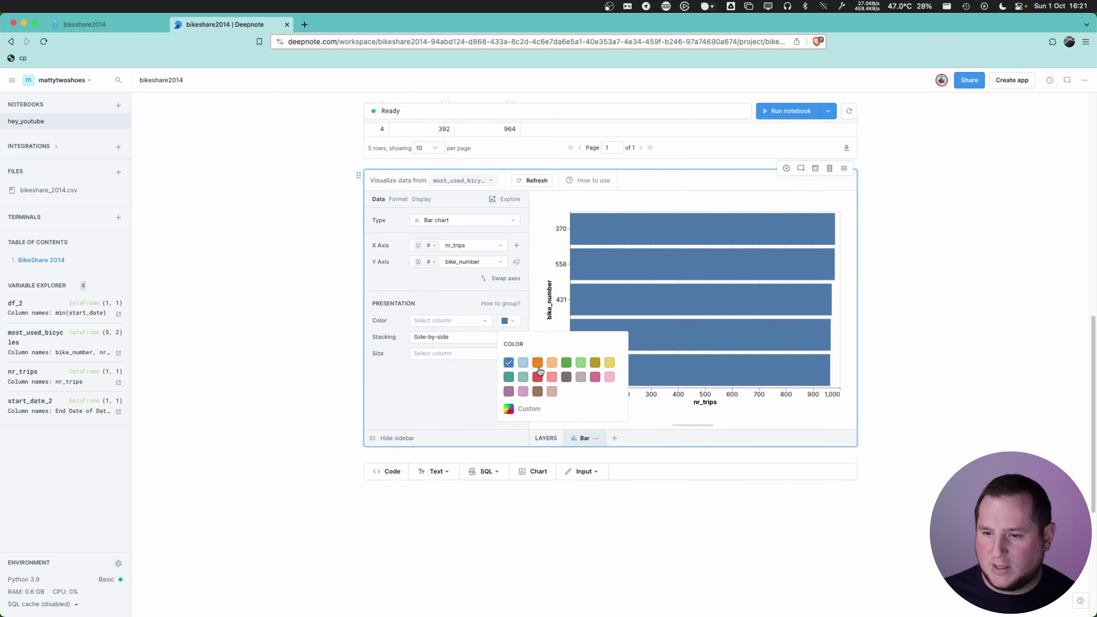
pyautogui.click(541, 371)
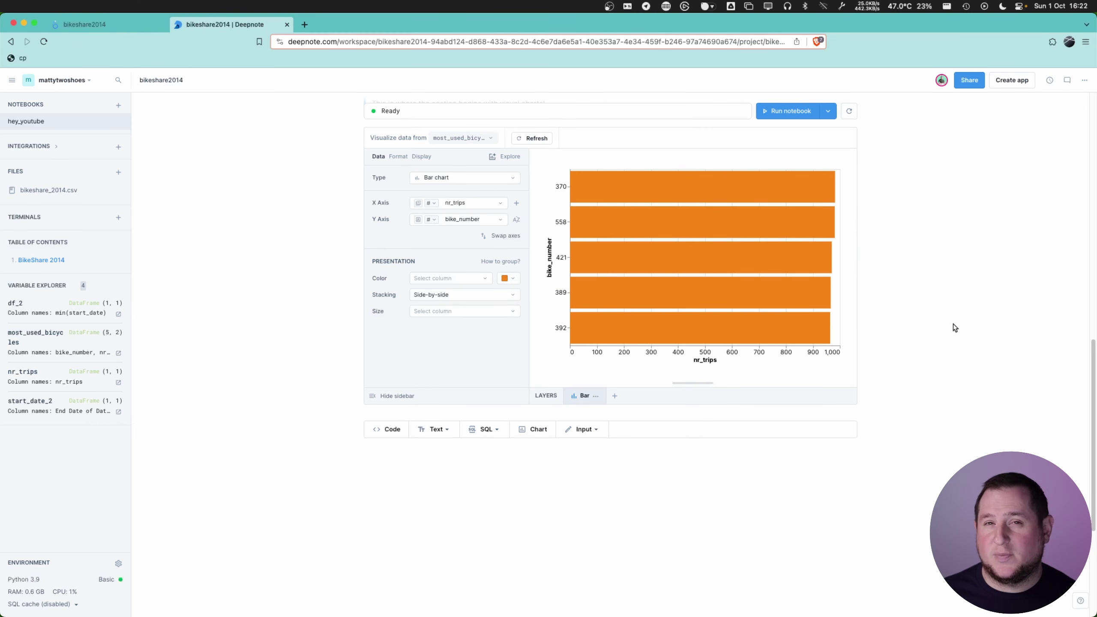
pyautogui.click(790, 111)
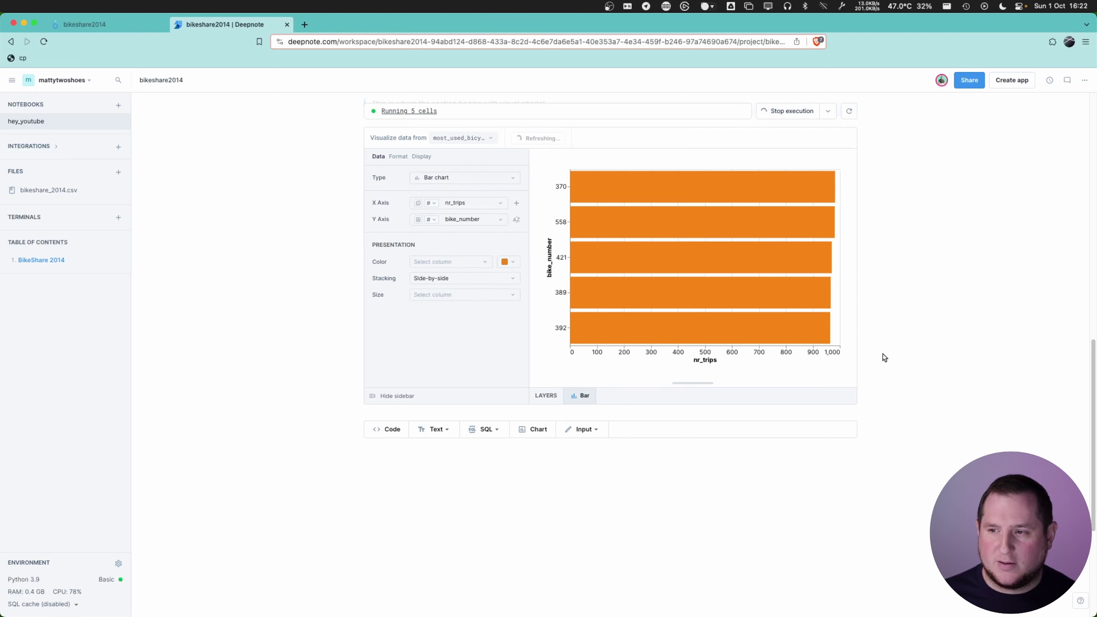
pyautogui.scroll(15, 903, 357)
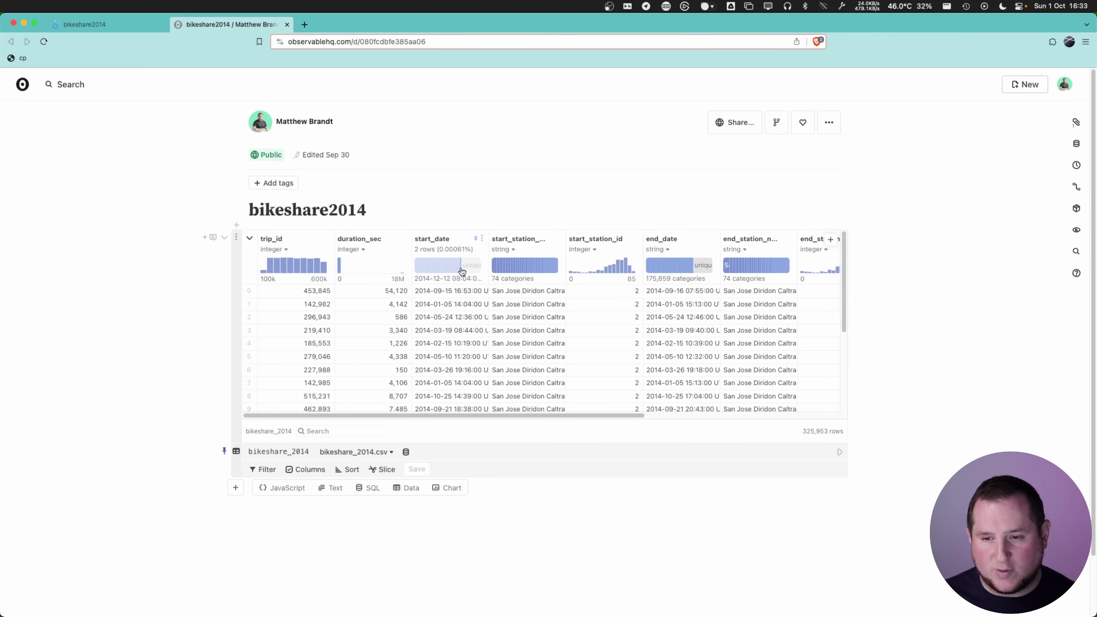
# - In the Observable bikeshare2014 notebook, add a SQL cell that runs select min(start_date) AS start_date from bikeshare_2014
pyautogui.scroll(-3, 329, 396)
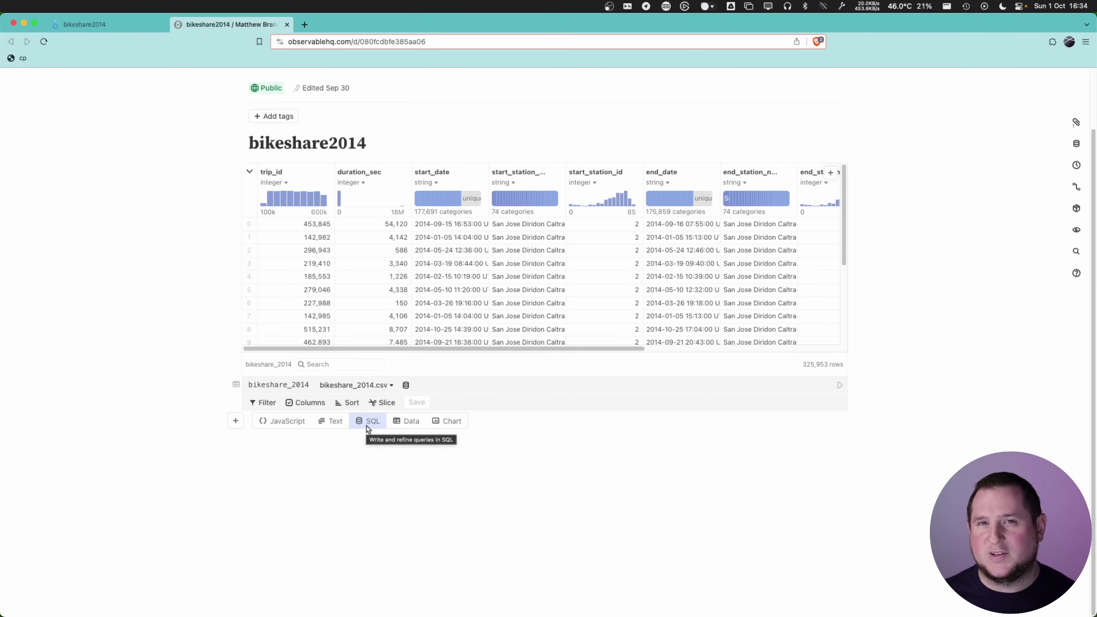
pyautogui.click(289, 421)
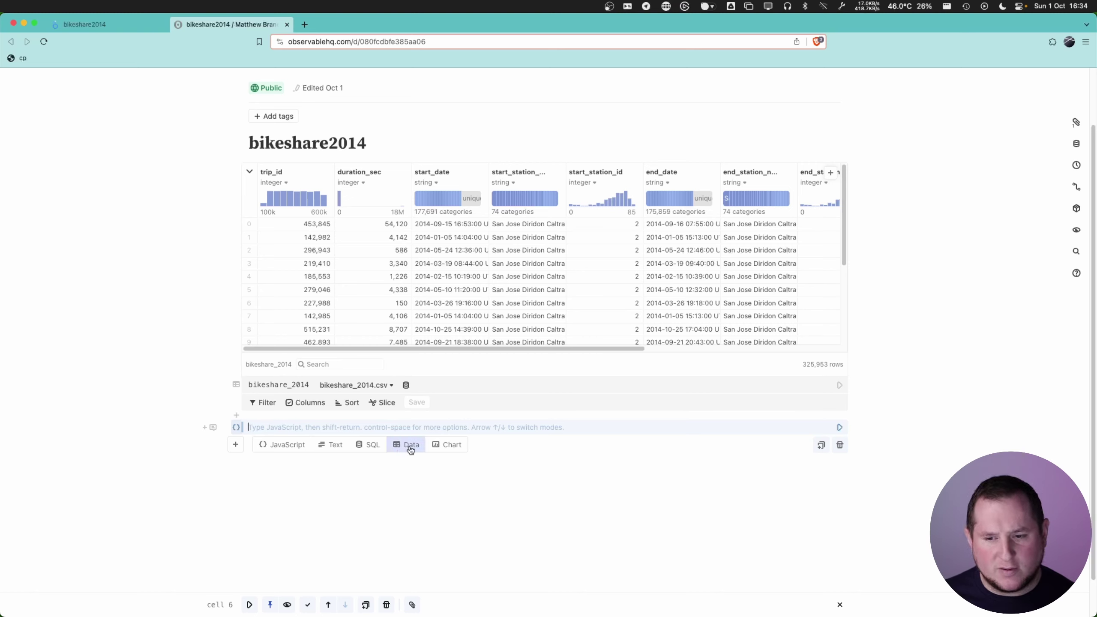
pyautogui.click(370, 444)
pyautogui.write('select')
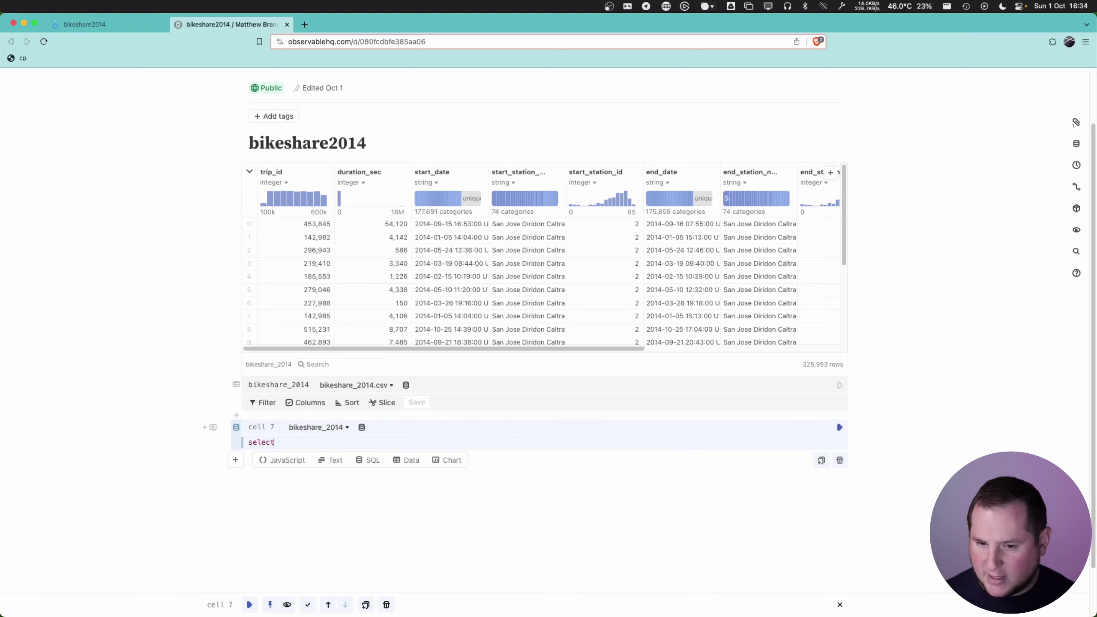
pyautogui.write(' min(start')
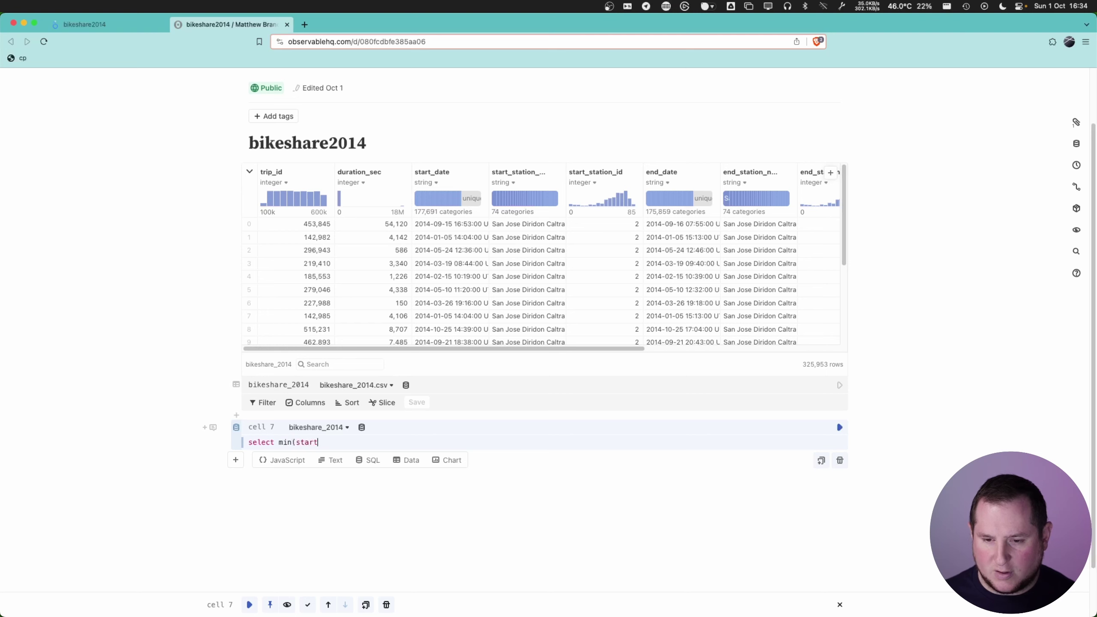
pyautogui.write('_date) AS start_date from bikeshare_2014')
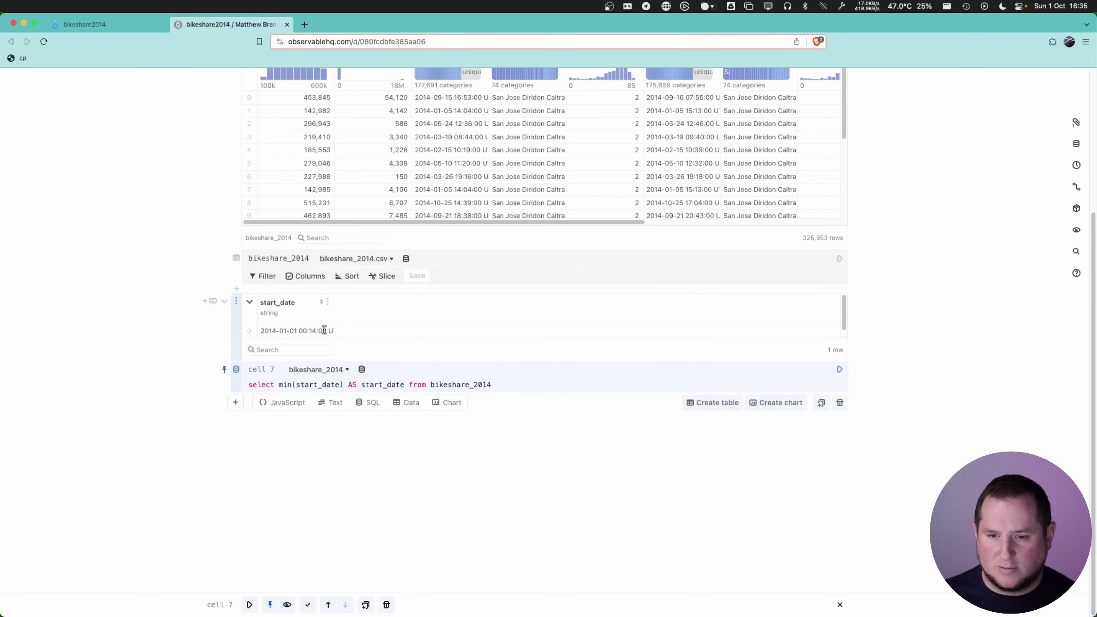
# - Extend the start_date query with a second column, max(end_date) AS end_date, on its own line and rerun it
pyautogui.click(404, 384)
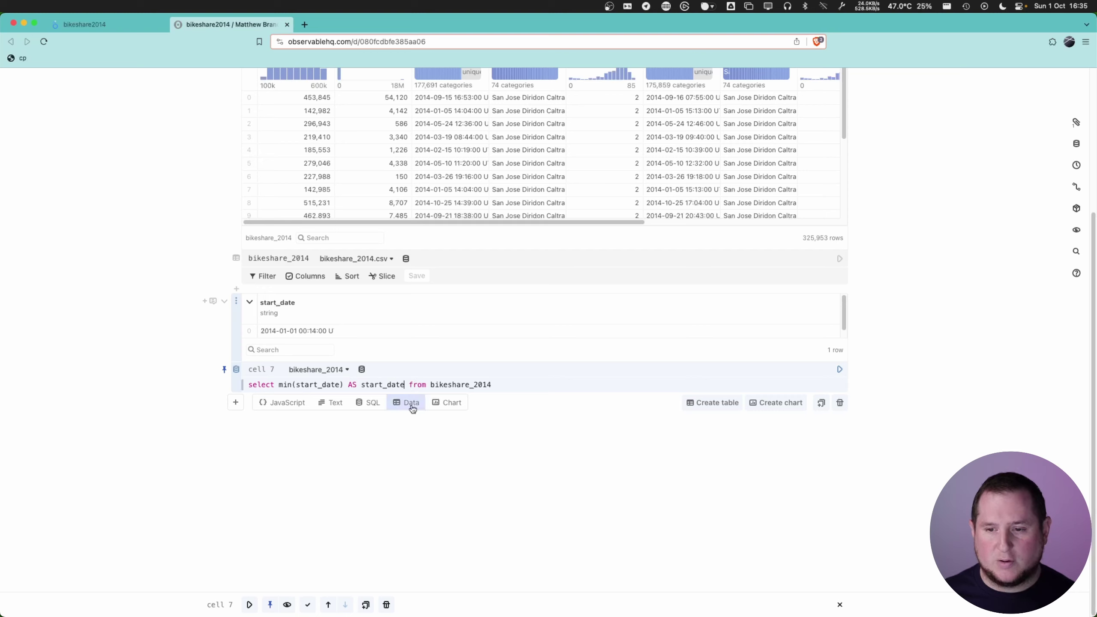
pyautogui.press('Return')
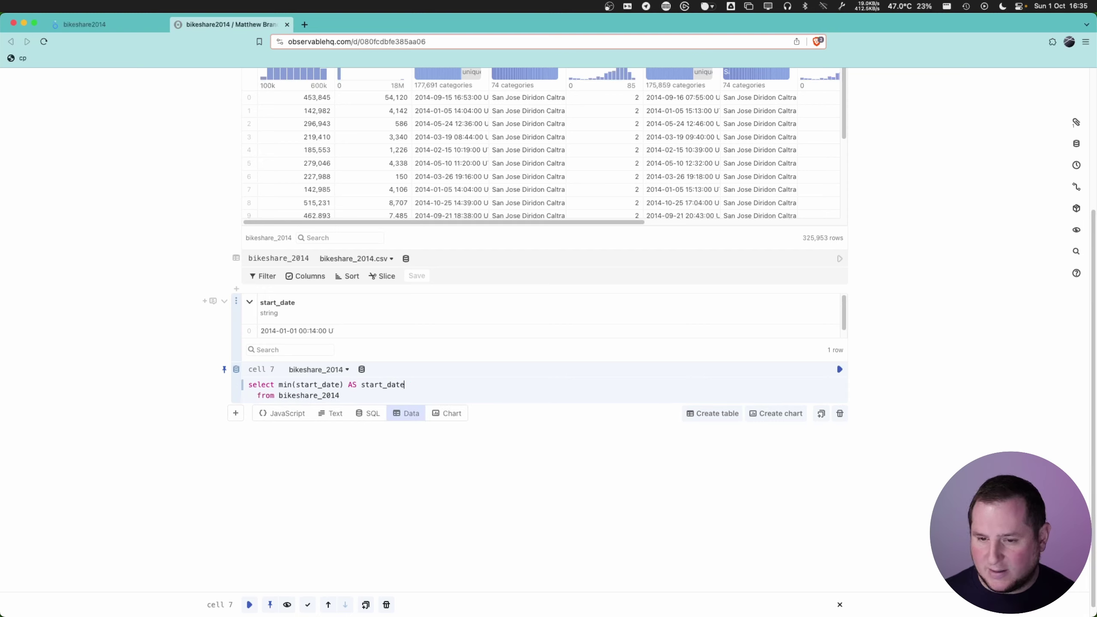
pyautogui.hotkey('shift', 'alt', 'Left')
pyautogui.hotkey('shift', 'alt', 'Left')
pyautogui.hotkey('shift', 'alt', 'Left')
pyautogui.hotkey('shift', 'alt', 'Left')
pyautogui.hotkey('shift', 'Left')
pyautogui.hotkey('shift', 'Left')
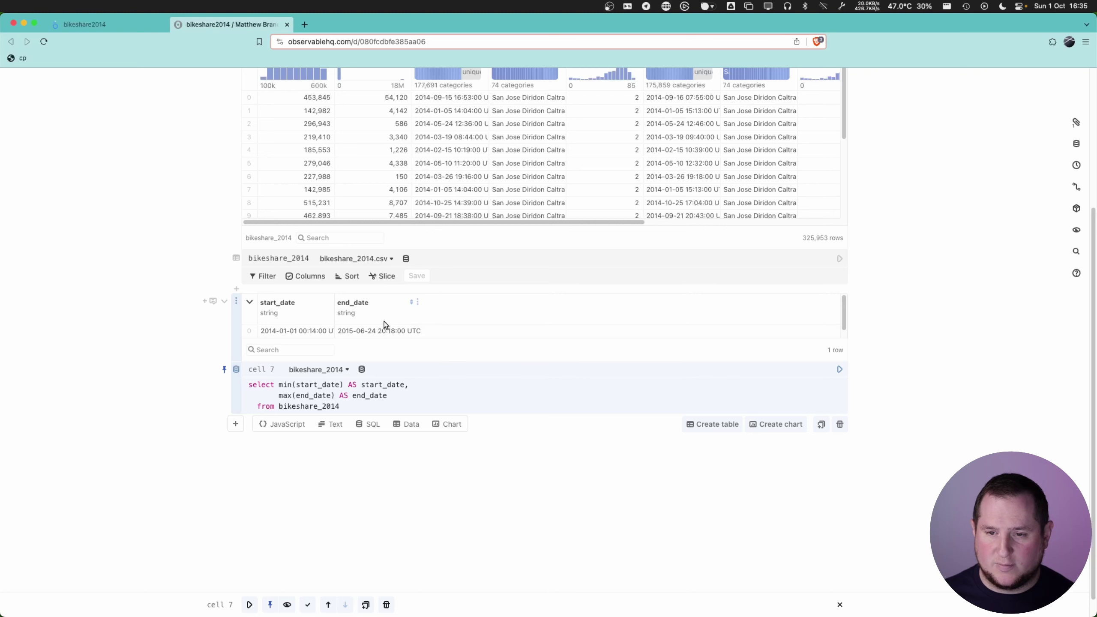
# - Run the SQL cell for the five most used bike_number values, add a chart cell below and check the available data sources
pyautogui.scroll(1, 433, 466)
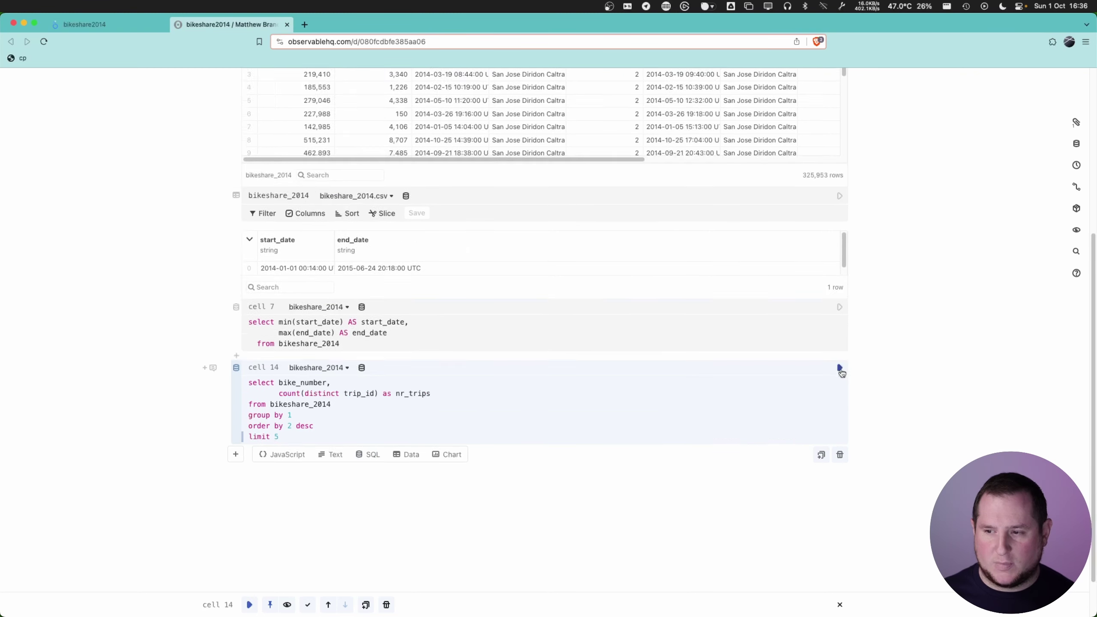
pyautogui.click(838, 367)
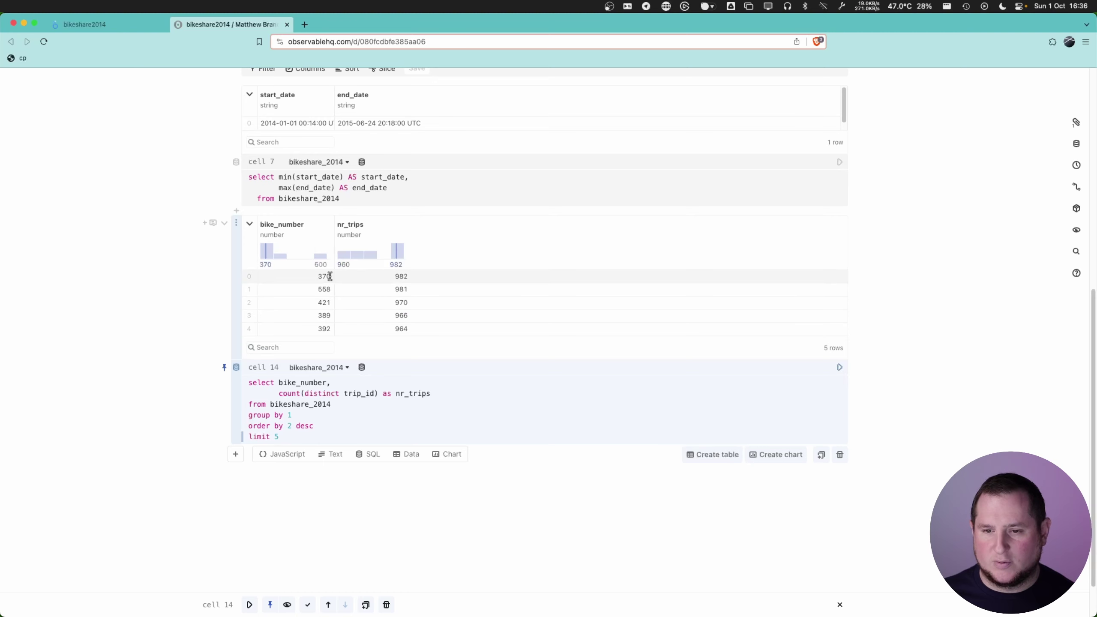
pyautogui.click(445, 454)
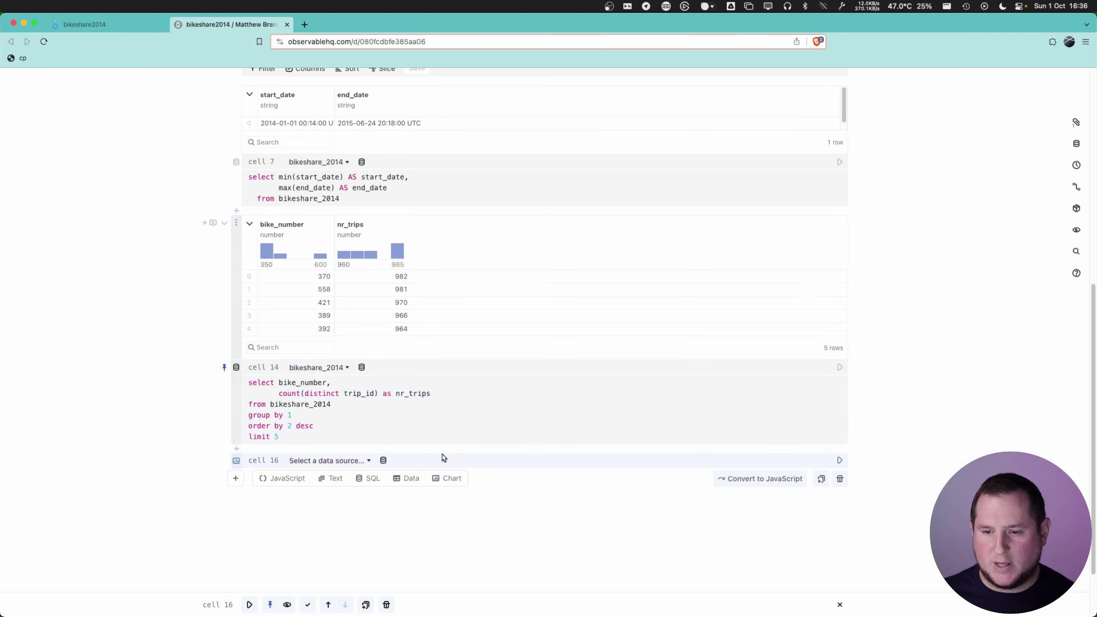
pyautogui.click(341, 461)
pyautogui.click(287, 367)
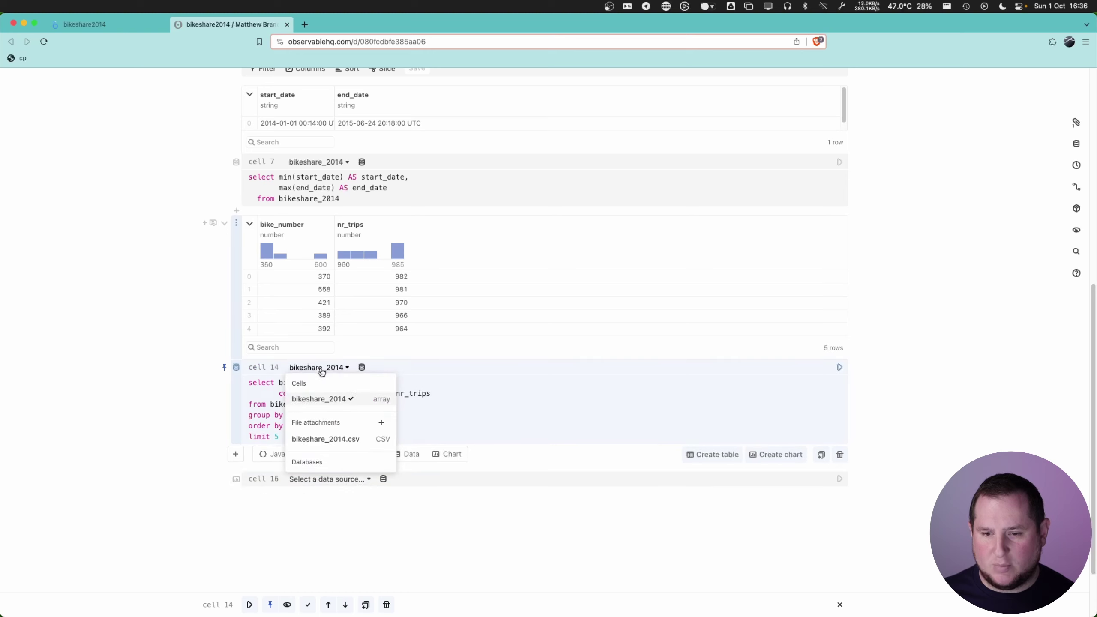
pyautogui.click(287, 367)
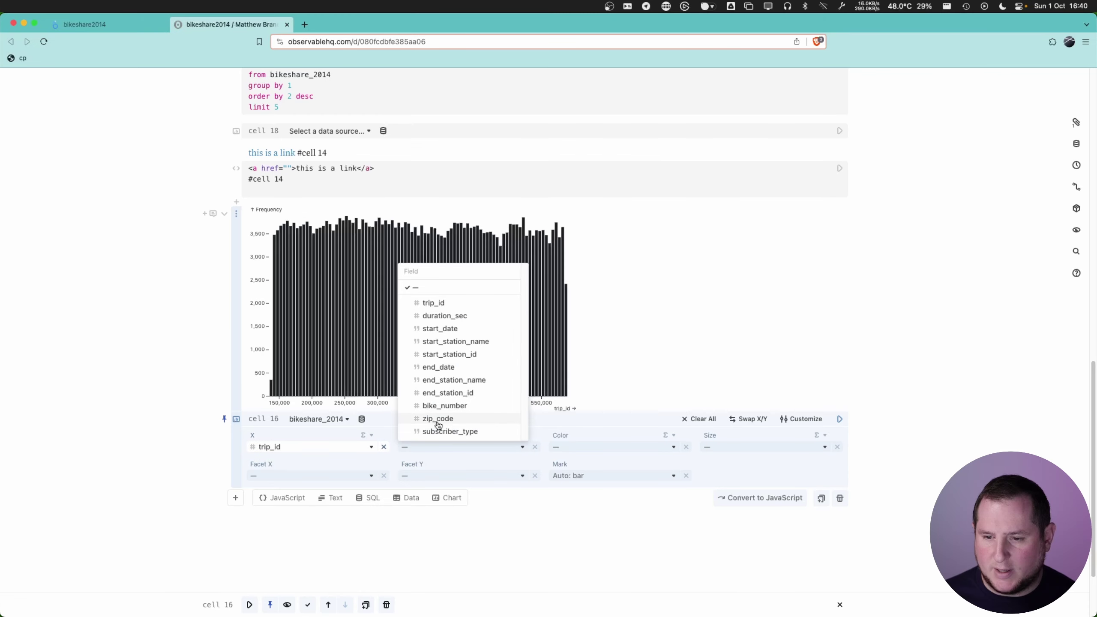
# - Plot bike_number on Y against the distinct count of trip_id on X in the bikeshare_2014 chart cell
pyautogui.click(446, 406)
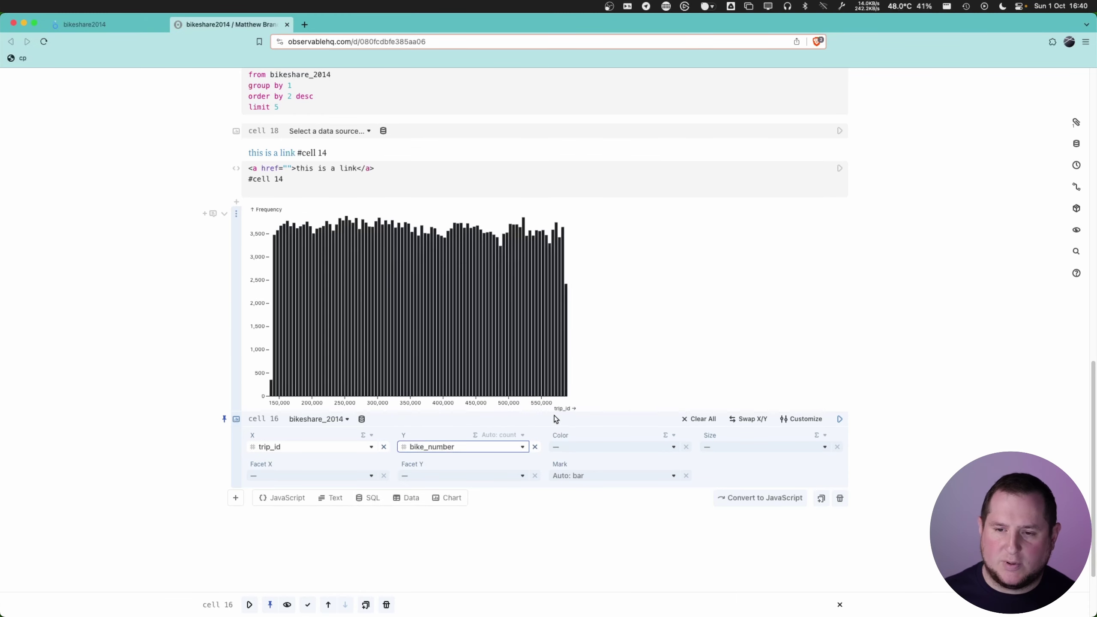
pyautogui.click(515, 436)
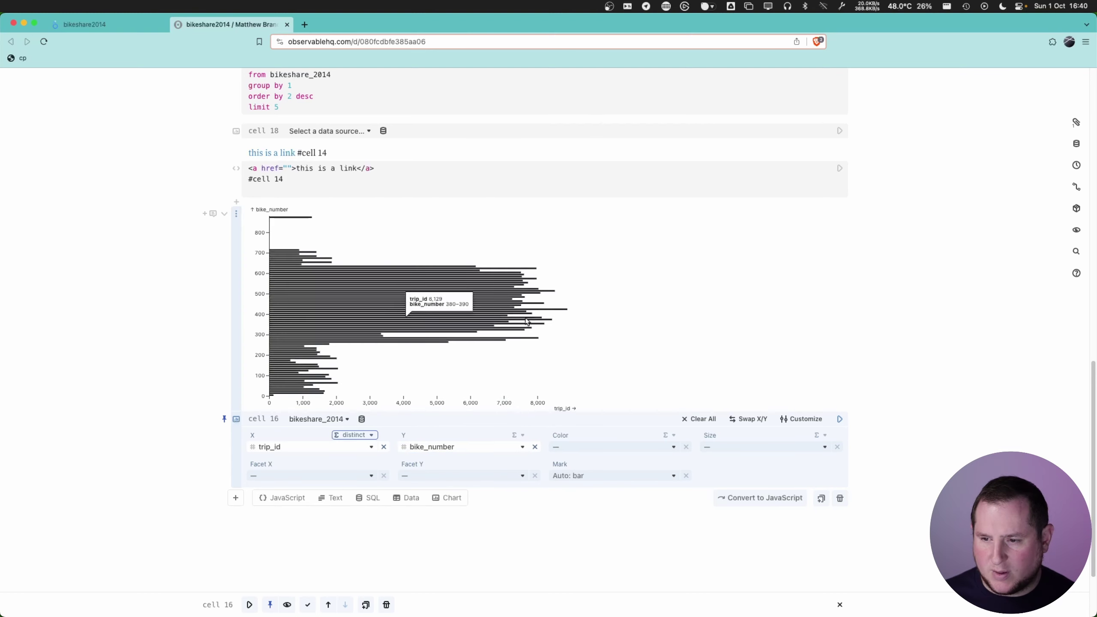
# - Look at the chart cell's customization options and its conversion to JavaScript
pyautogui.click(799, 418)
pyautogui.click(914, 438)
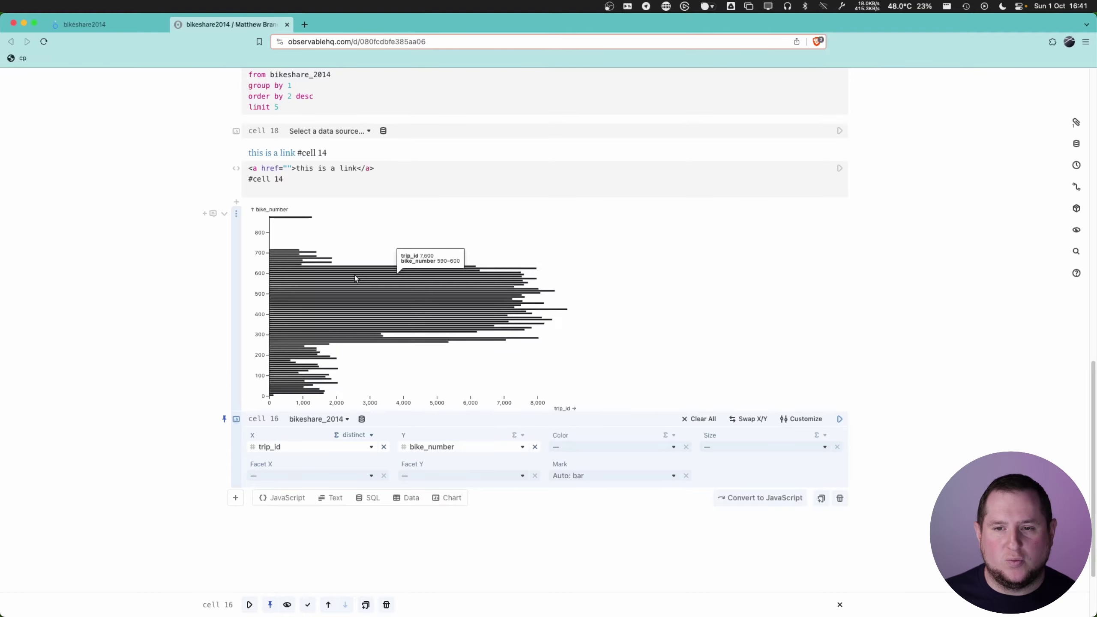
pyautogui.click(766, 501)
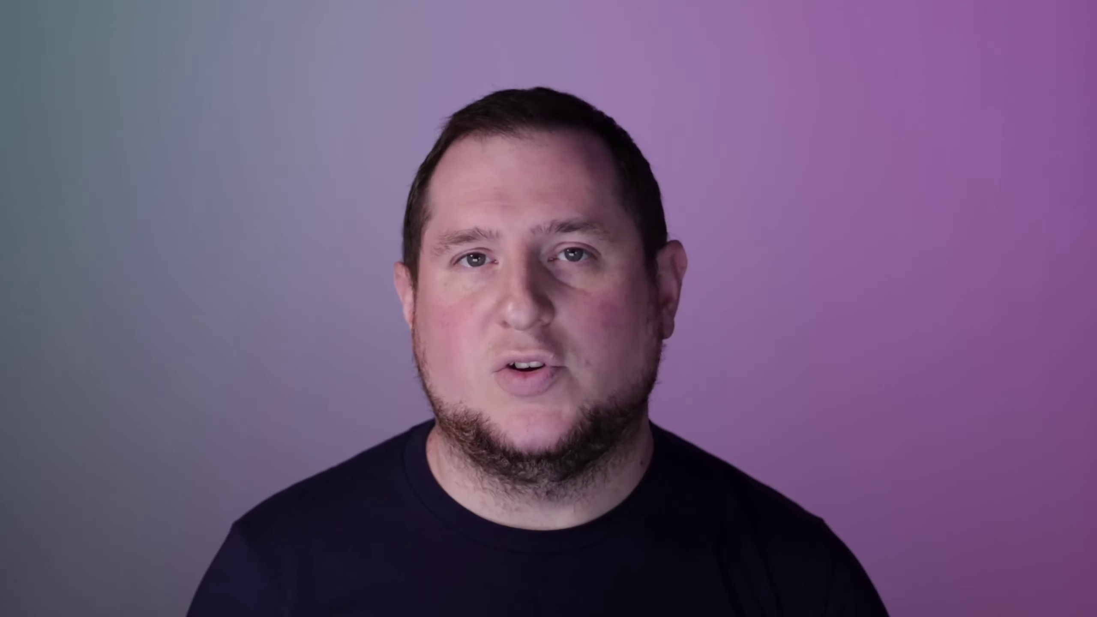